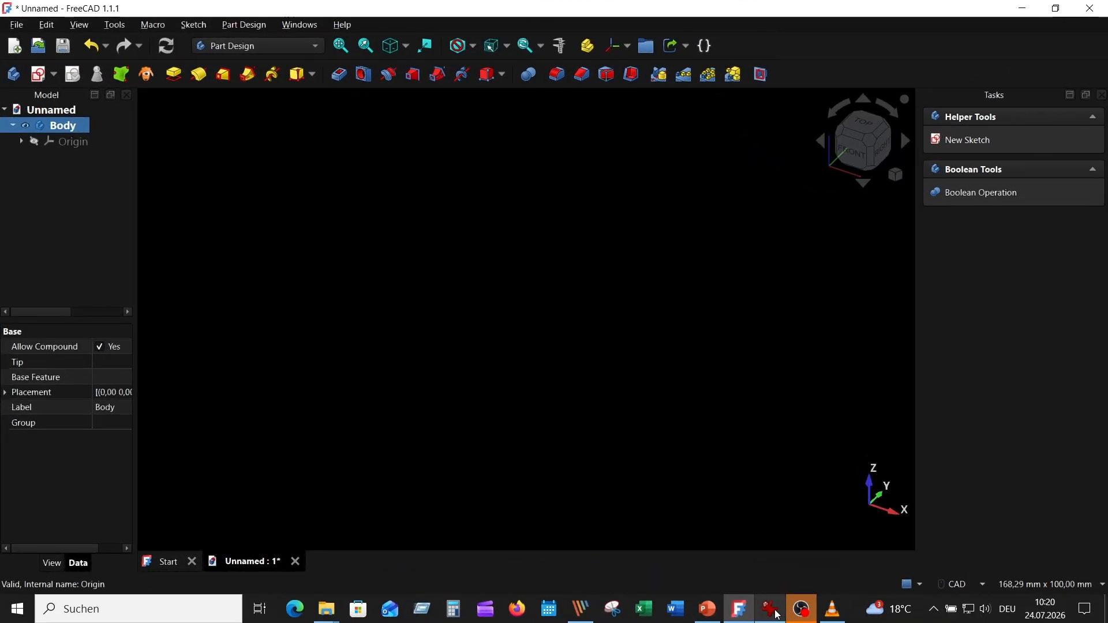
Consult the reference drawing, then create a new sketch on the XY plane of the body
left_click(773, 610)
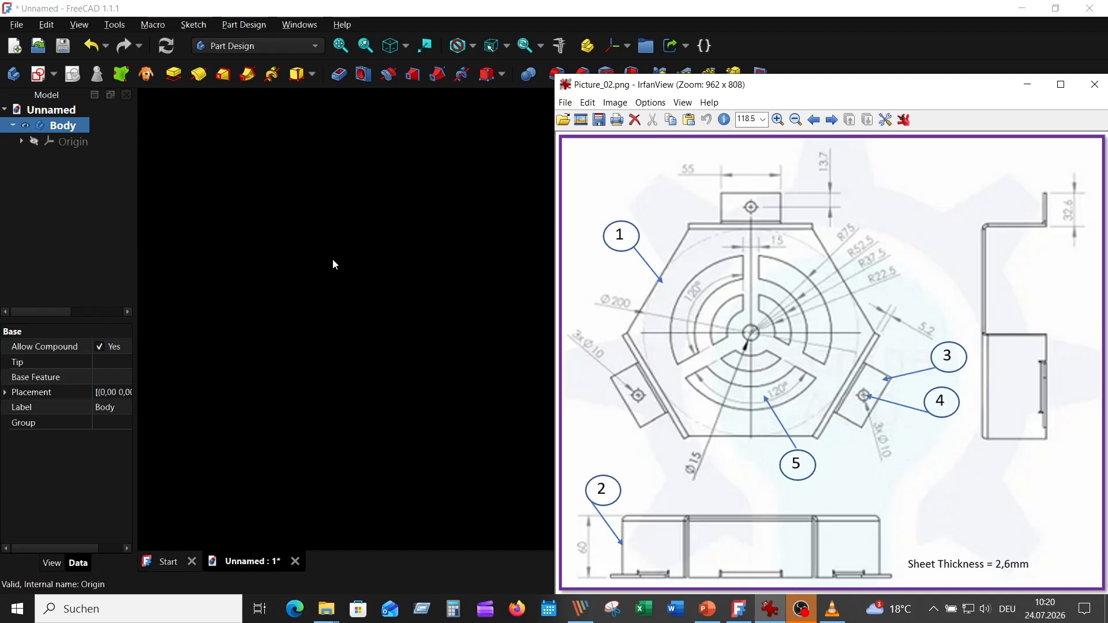
left_click(370, 275)
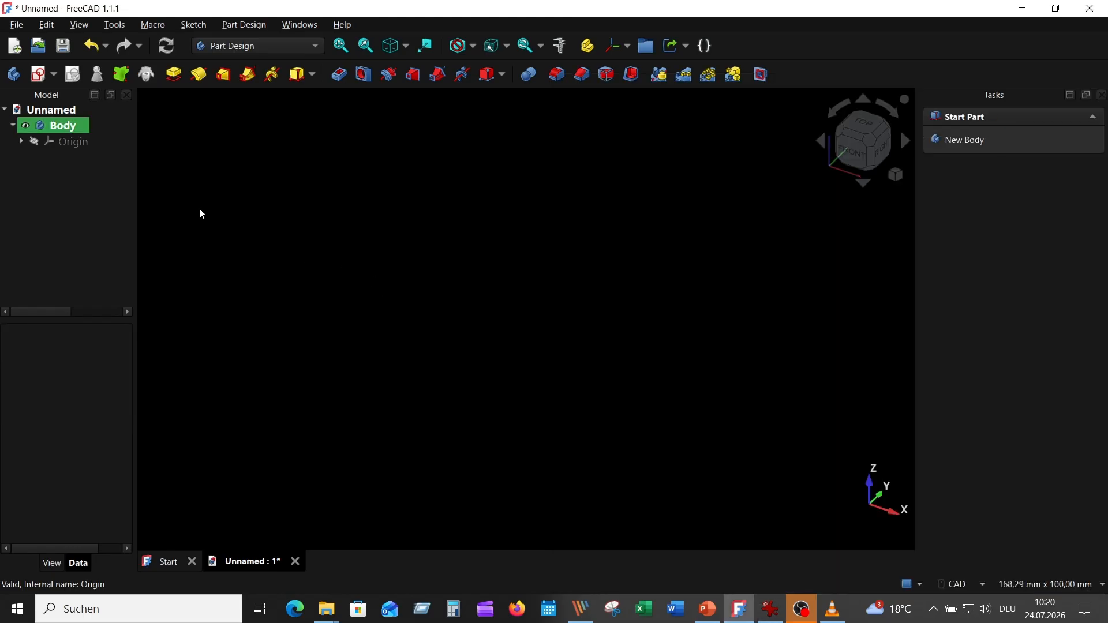
left_click(41, 74)
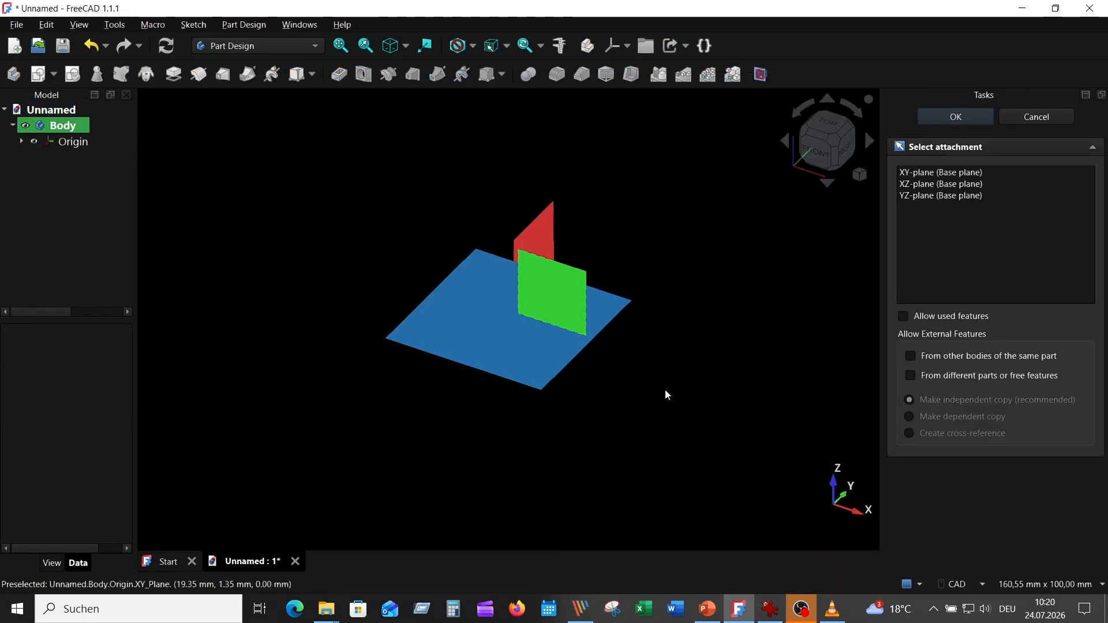
left_click(609, 317)
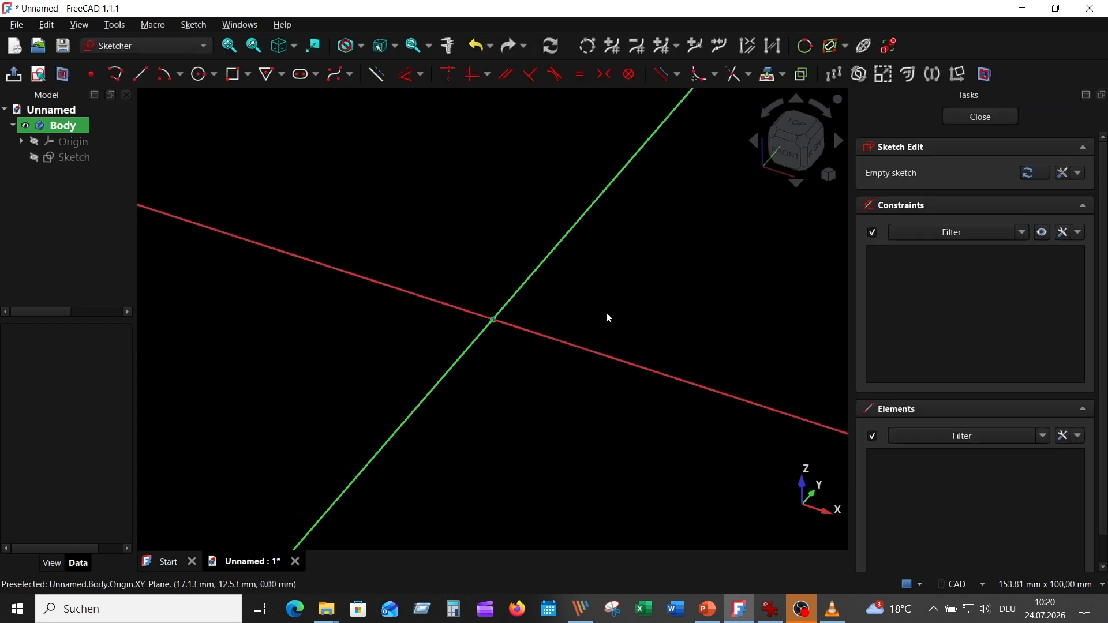
Draw a circle centred on the origin with a 200 mm diameter
left_click(282, 74)
left_click(202, 75)
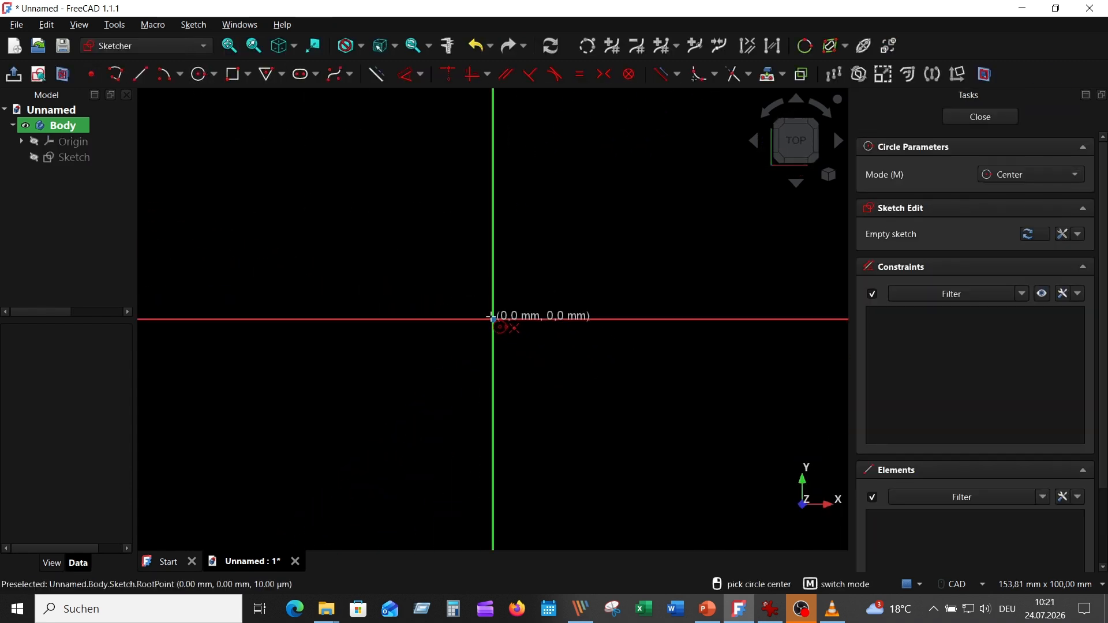
left_click(495, 319)
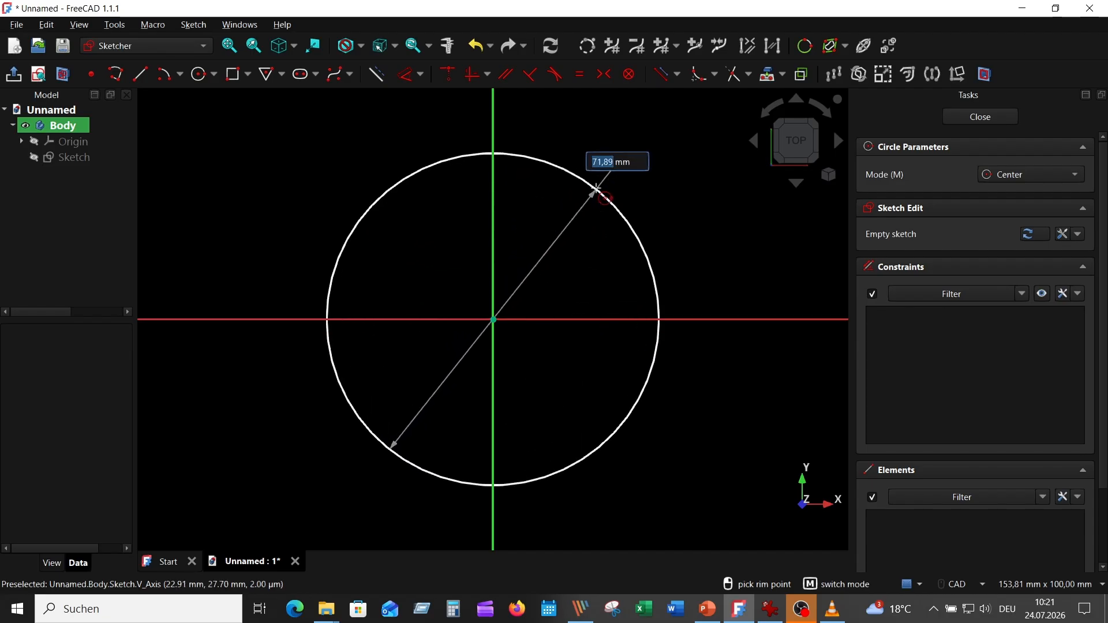
type("200")
key("Return")
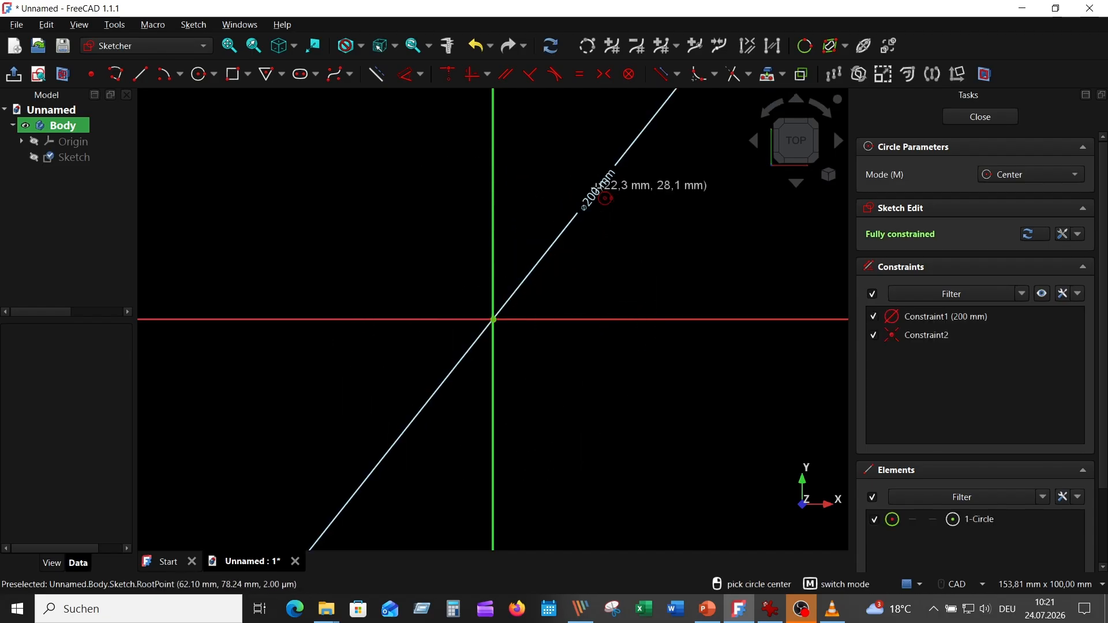
scroll(713, 227, "down", 5)
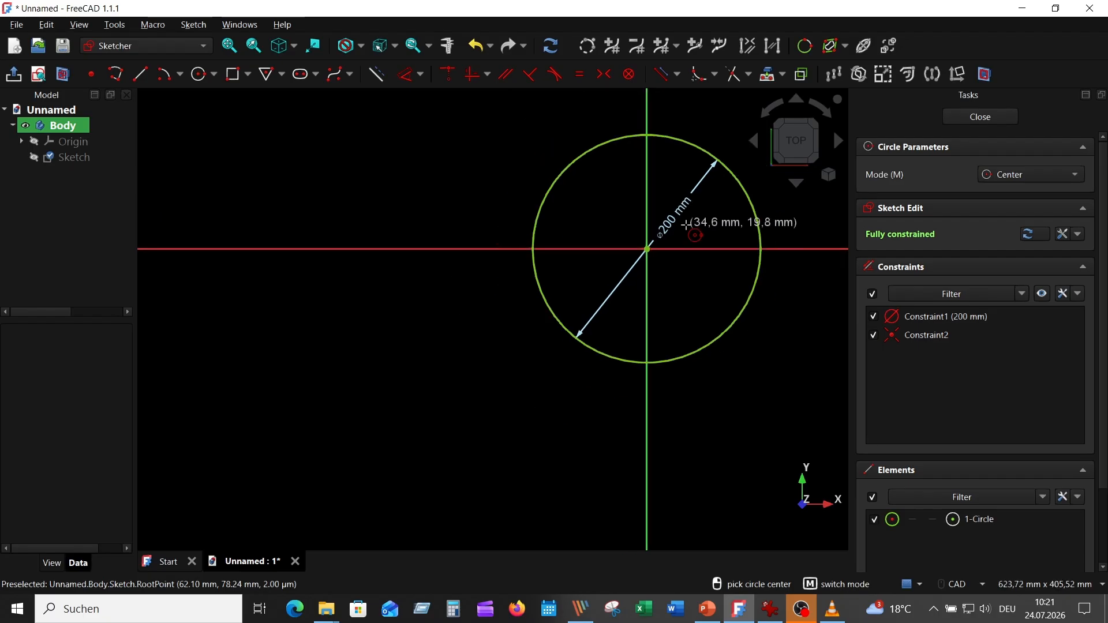
middle_click_drag(686, 224, 530, 271)
scroll(530, 271, "up", 2)
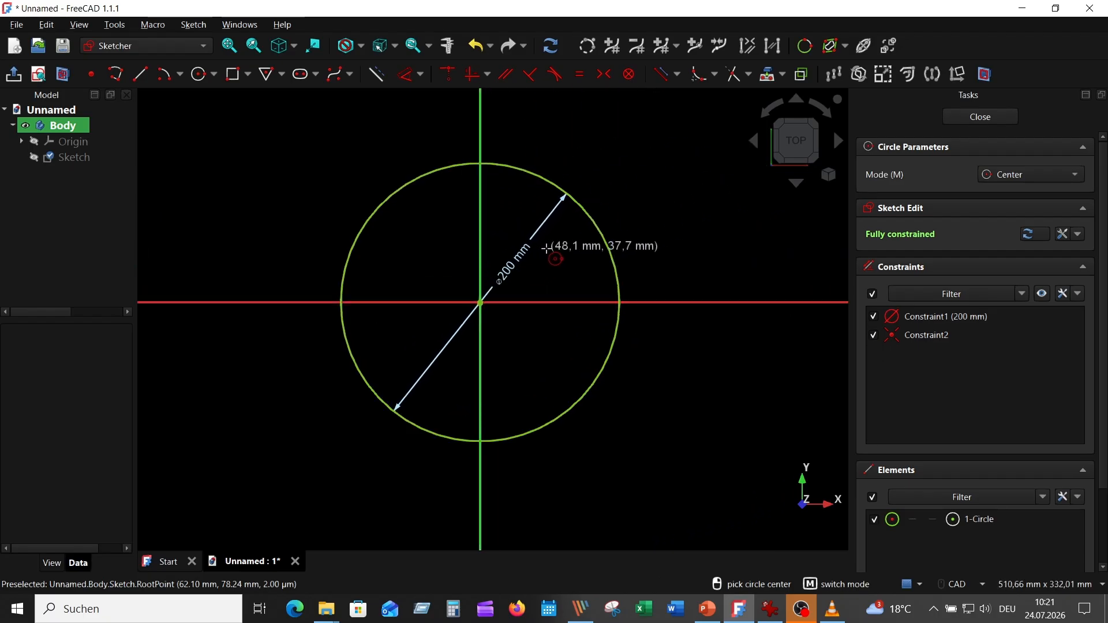
right_click(693, 219)
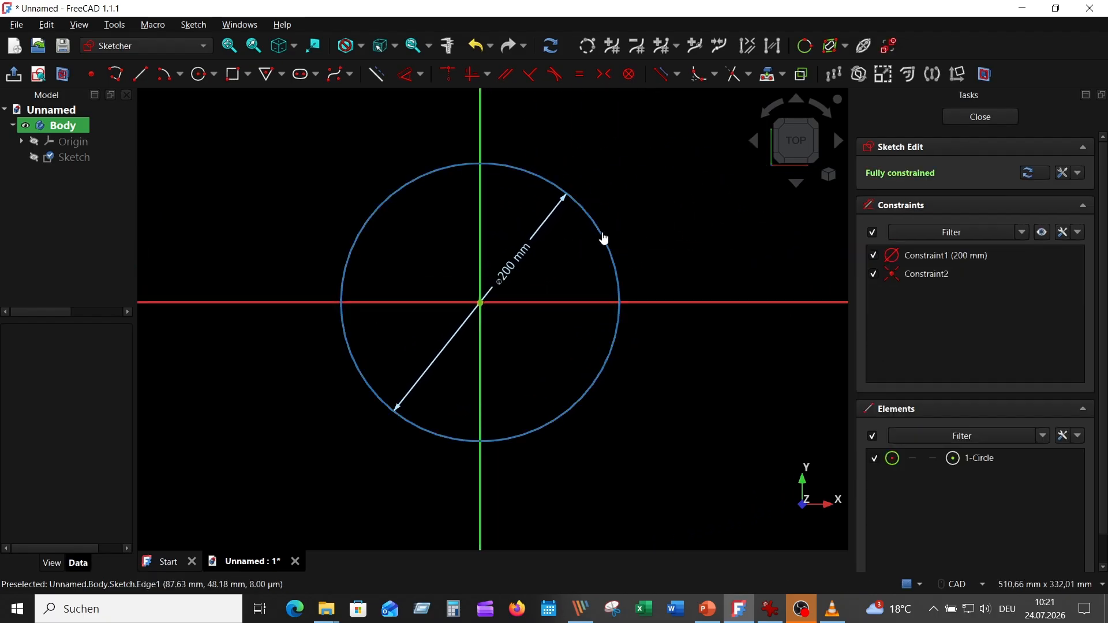
Turn the circle into construction geometry and draw a hexagon centred on the origin with a corner about 148 mm out on the horizontal axis
left_click(604, 238)
left_click(377, 75)
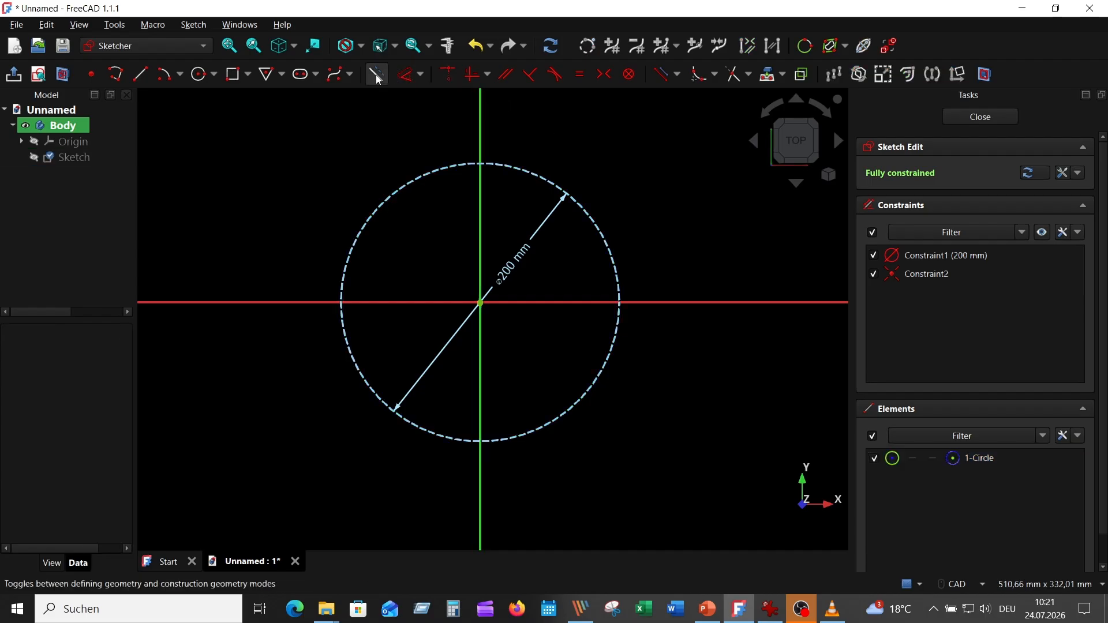
left_click(281, 74)
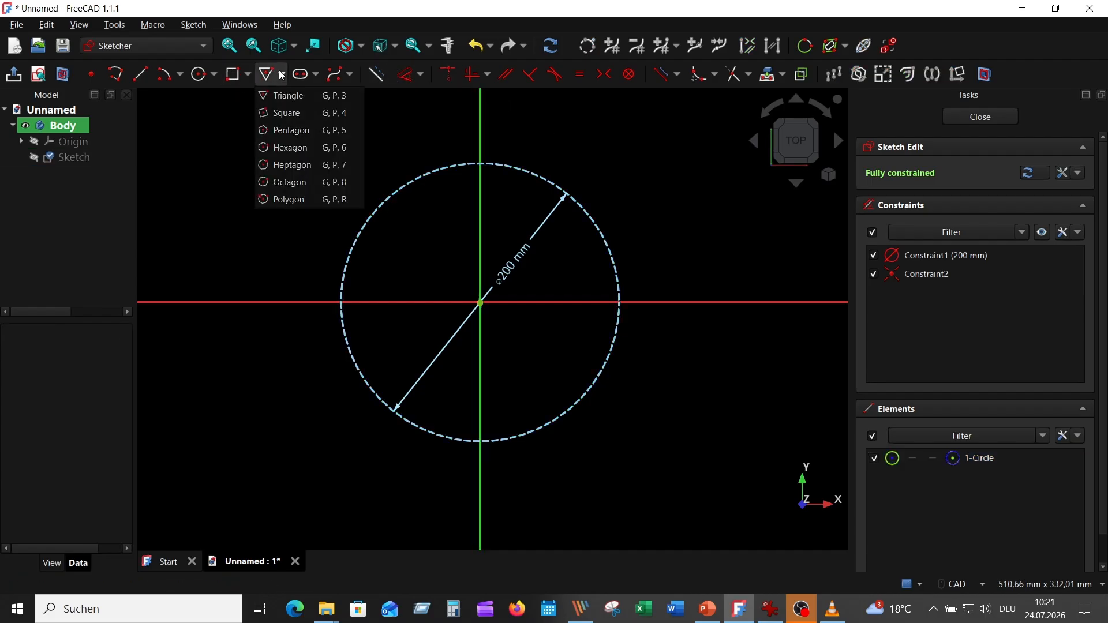
left_click(291, 148)
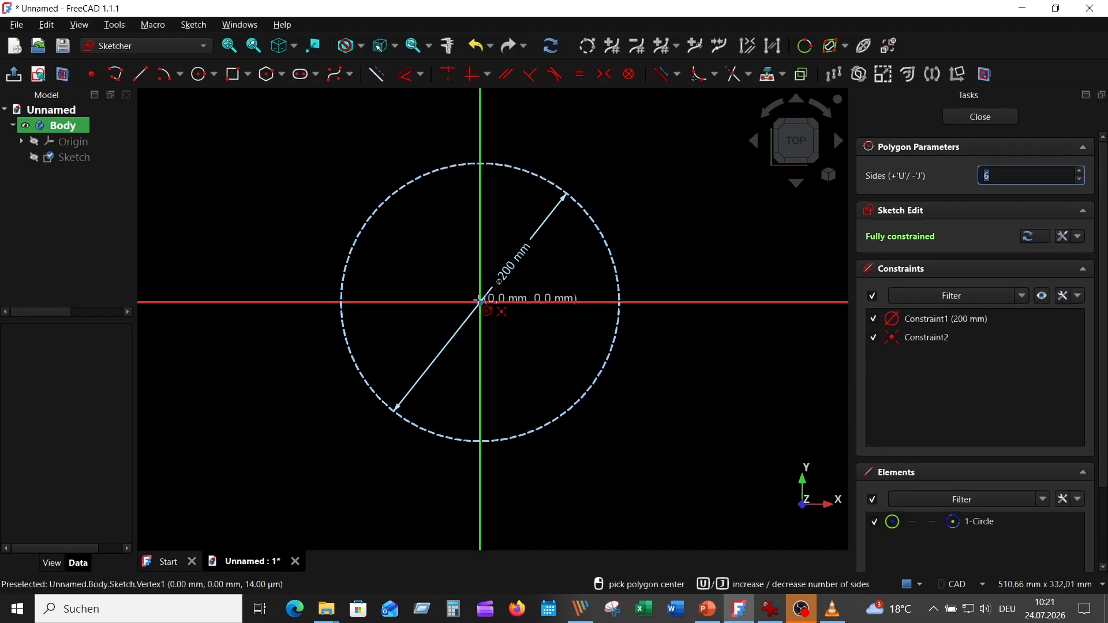
left_click(480, 301)
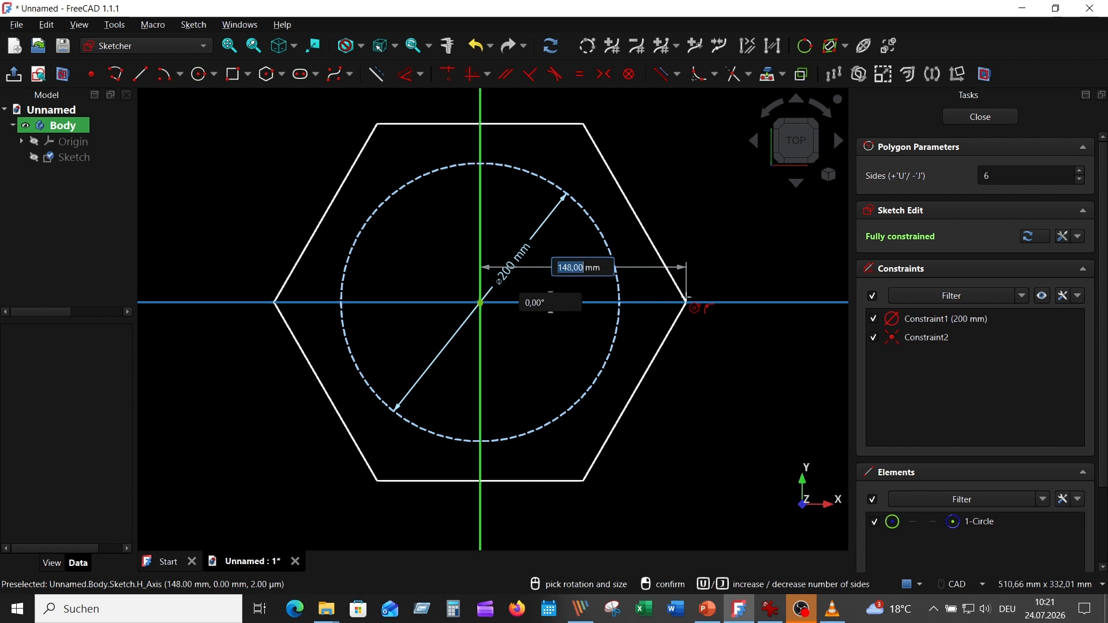
left_click(687, 302)
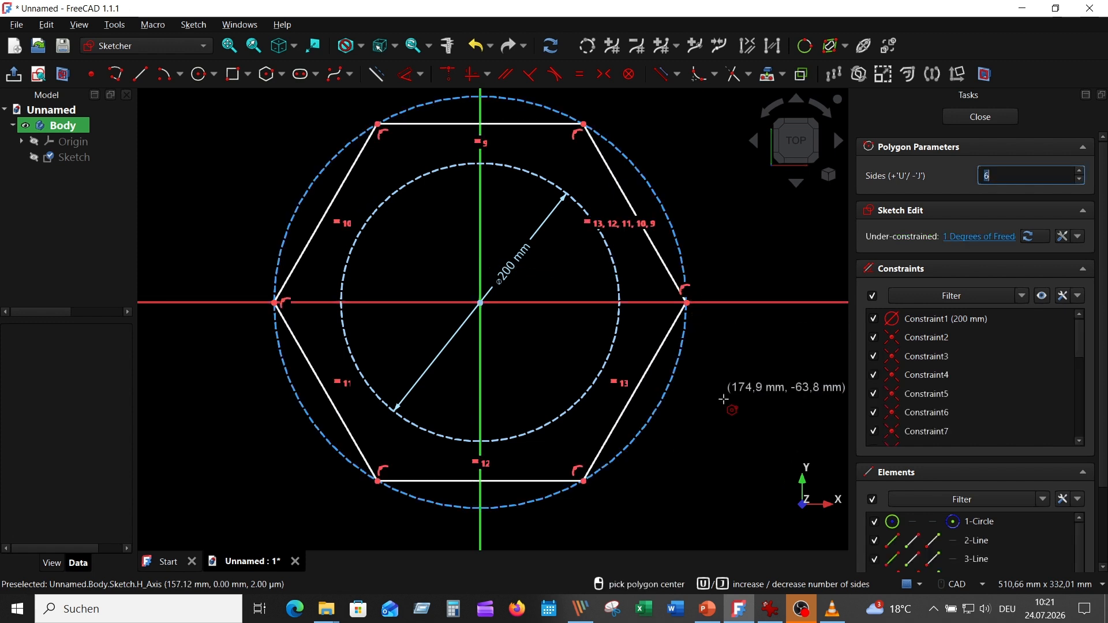
right_click(699, 215)
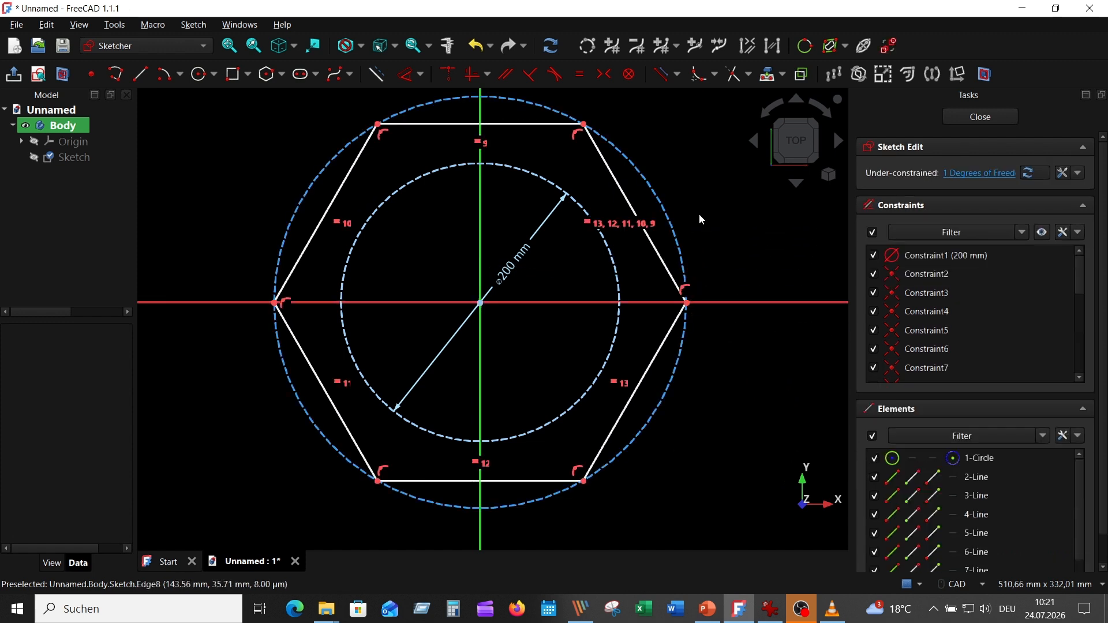
Constrain the hexagon's top edge tangent to the construction circle and close the sketch
left_click(508, 124)
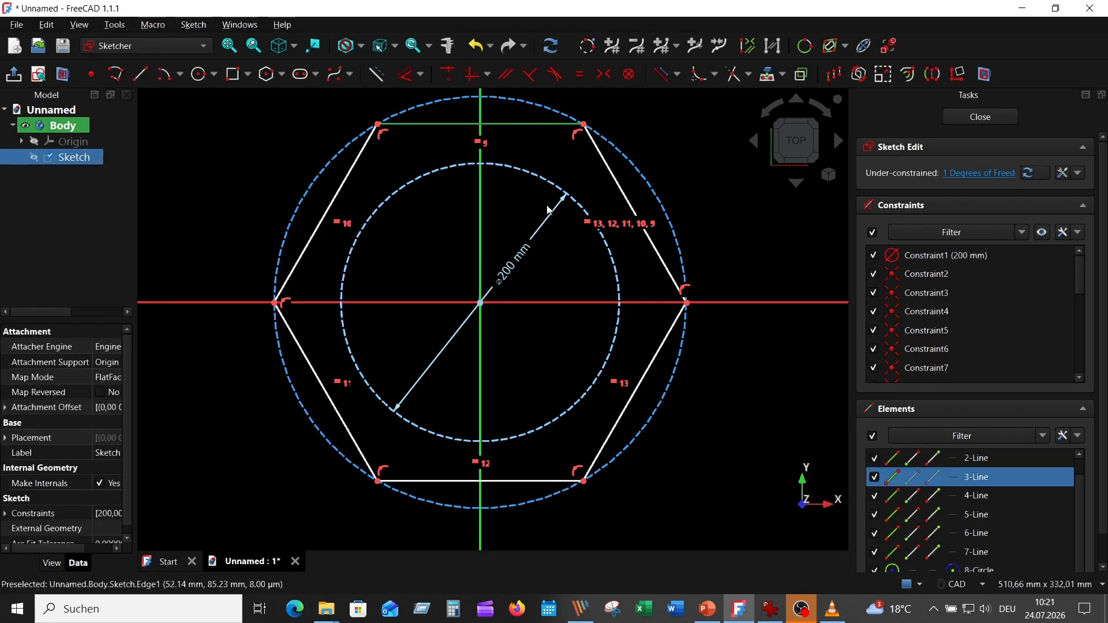
left_click(537, 179)
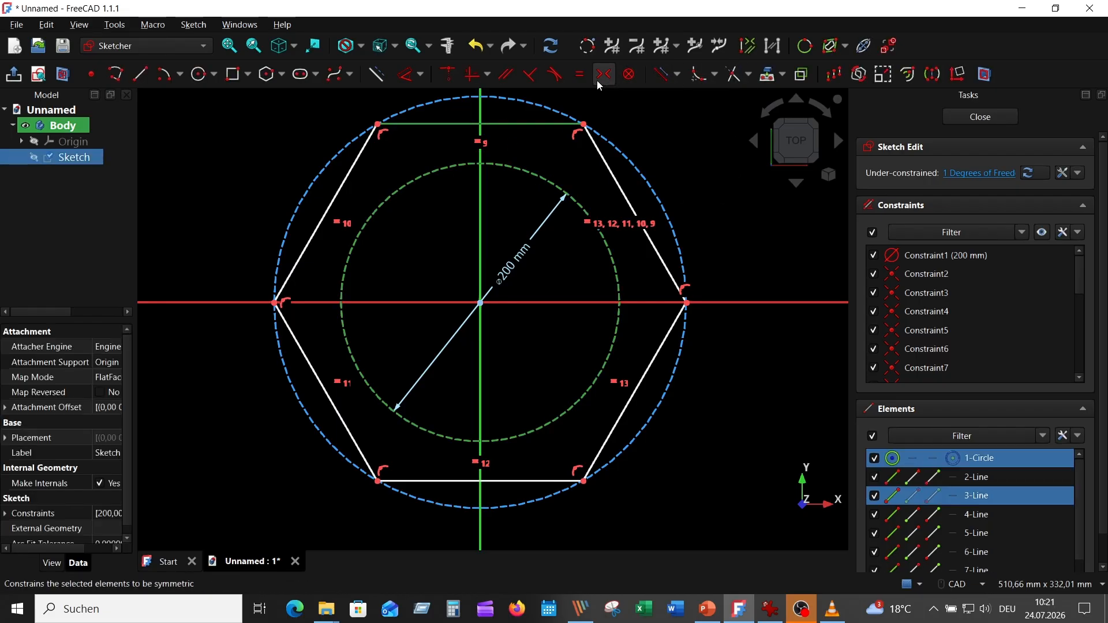
left_click(557, 74)
scroll(643, 203, "up", 2)
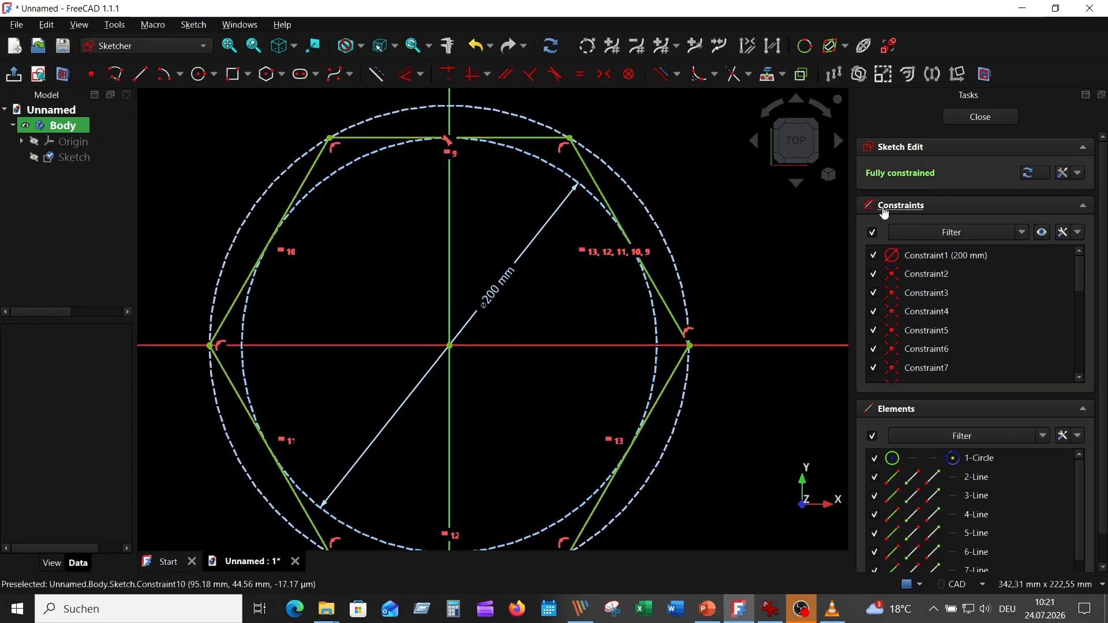
left_click(981, 117)
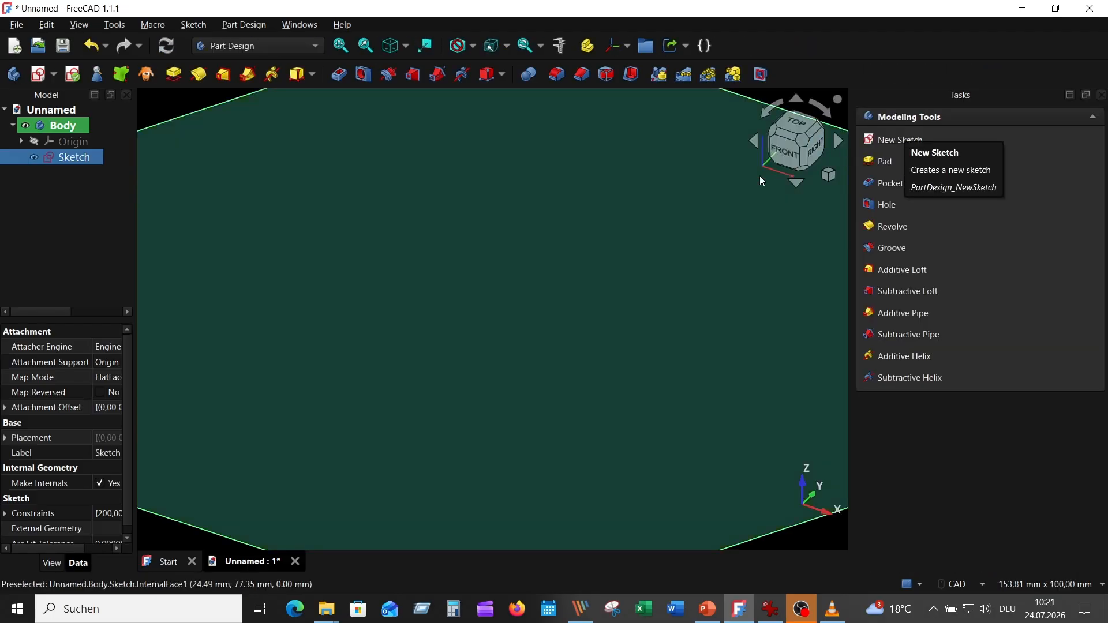
Check the reference drawing, then pad the hexagon sketch 2,6 mm in the reversed direction
scroll(635, 243, "down", 5)
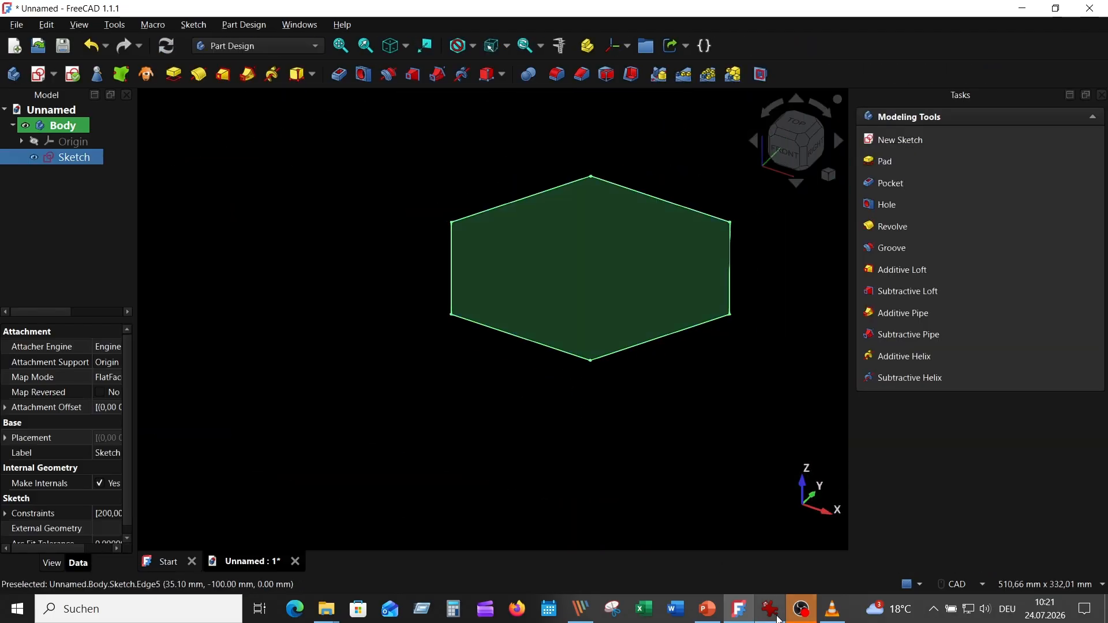
left_click(775, 617)
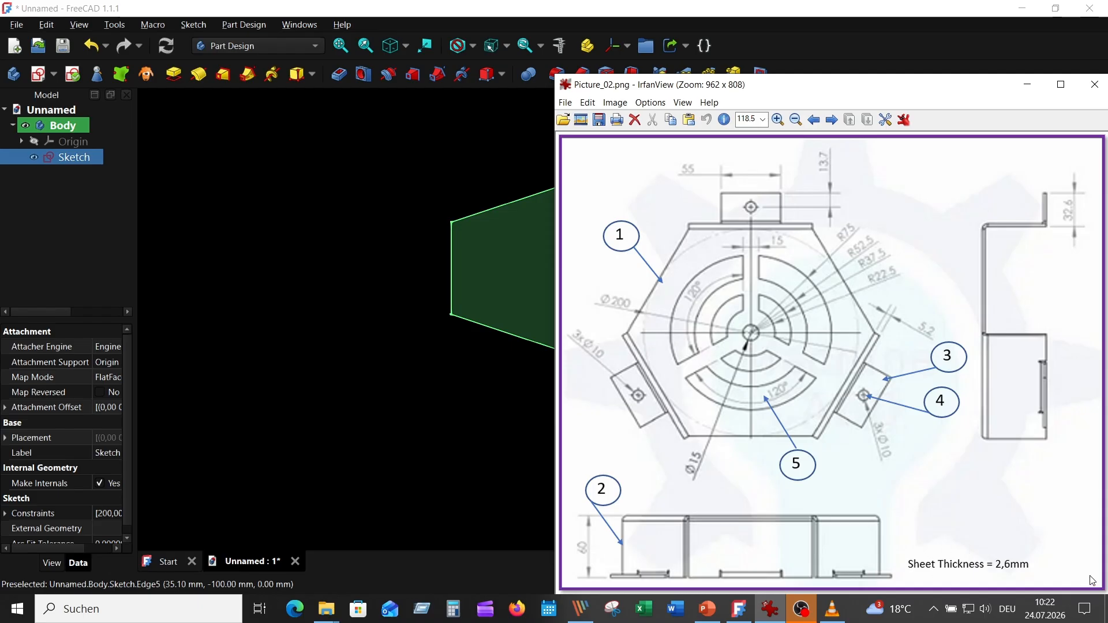
left_click(441, 344)
middle_click_drag(450, 362, 374, 386)
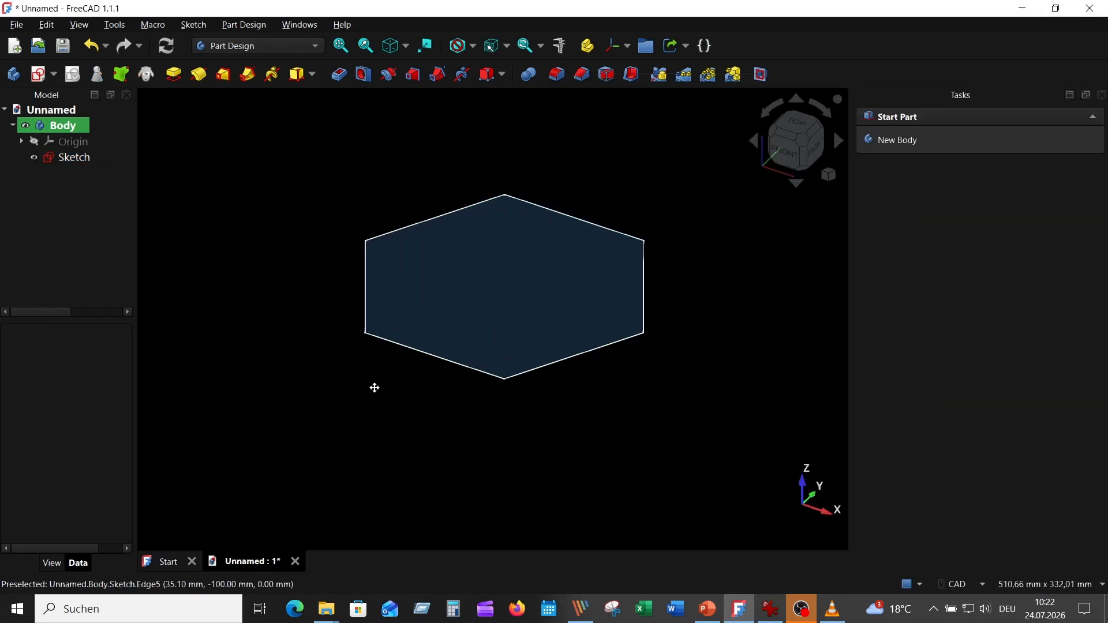
left_click(74, 157)
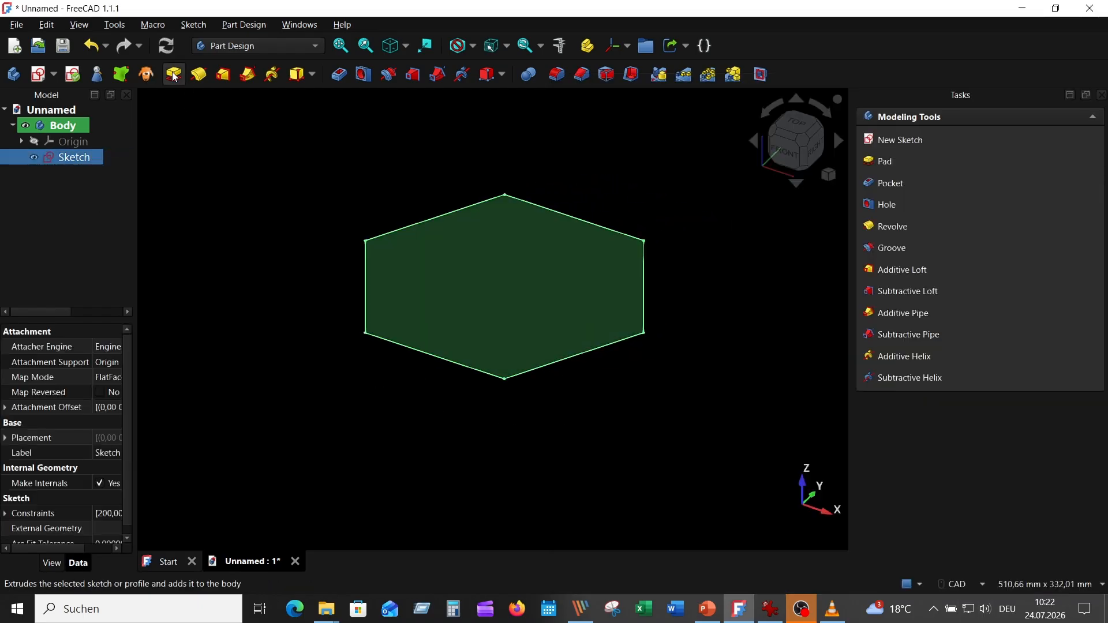
left_click(174, 74)
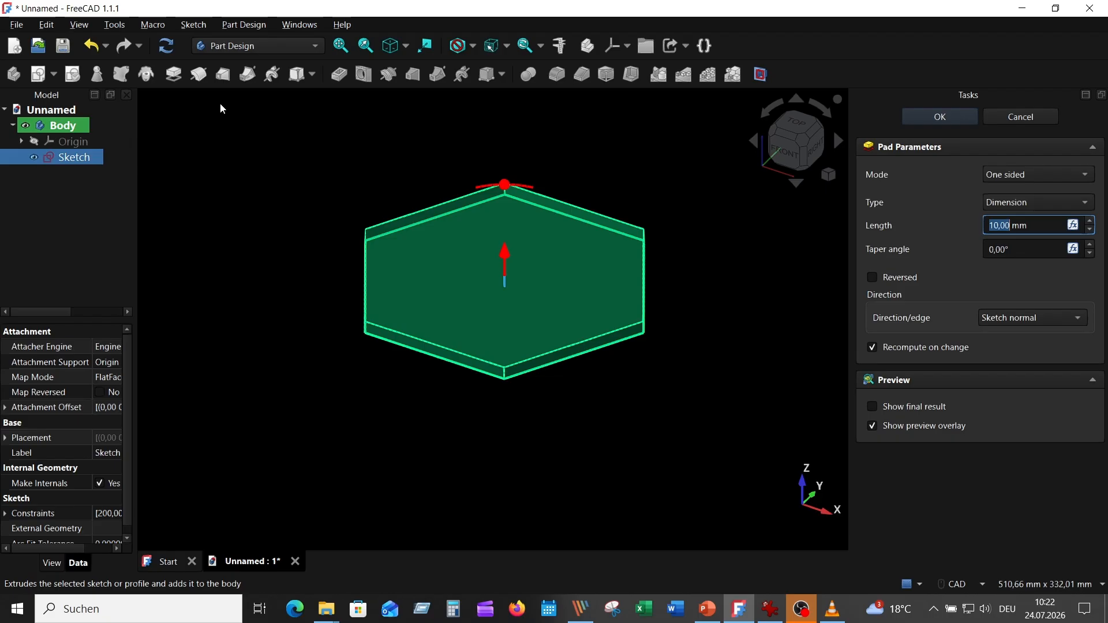
left_click(874, 278)
left_click(1007, 225)
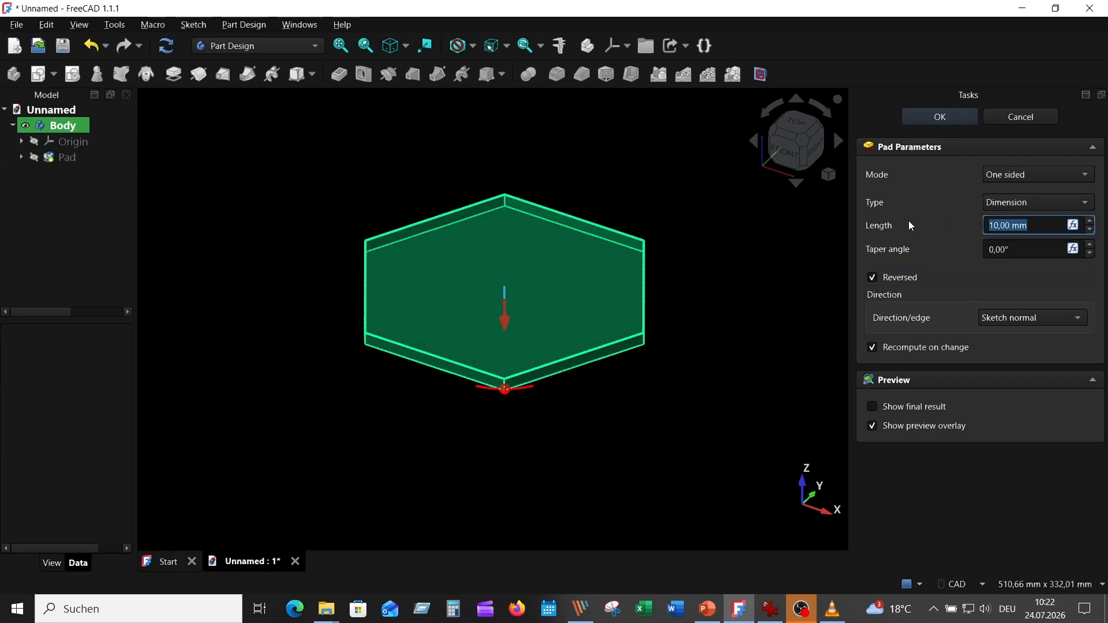
type("2,6")
key("Return")
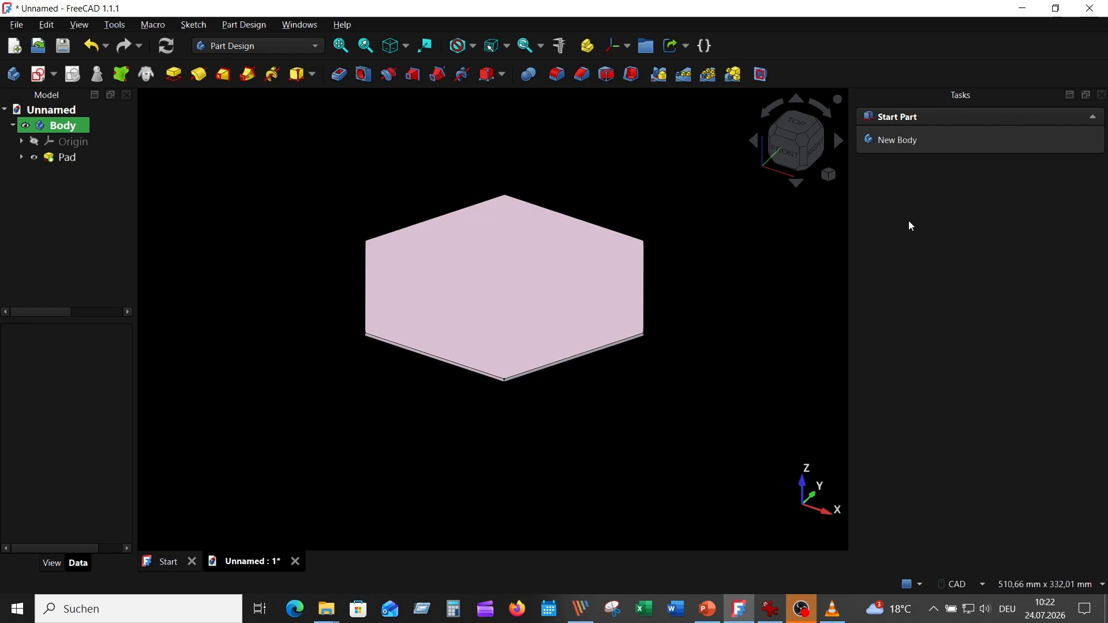
Compare the plate with the reference drawing
key("1")
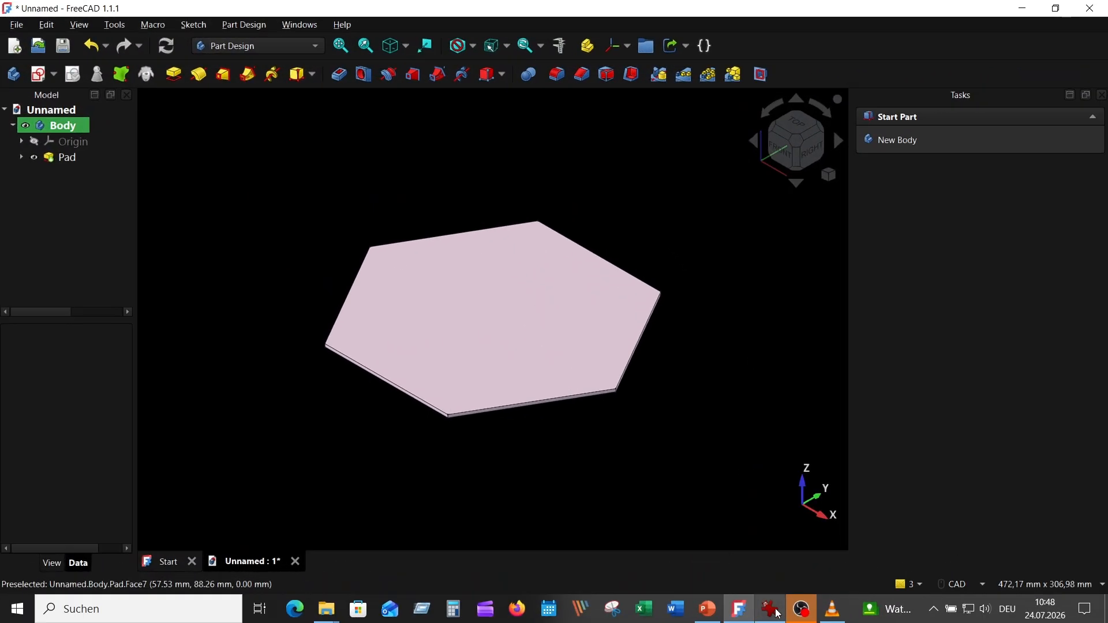
left_click(704, 591)
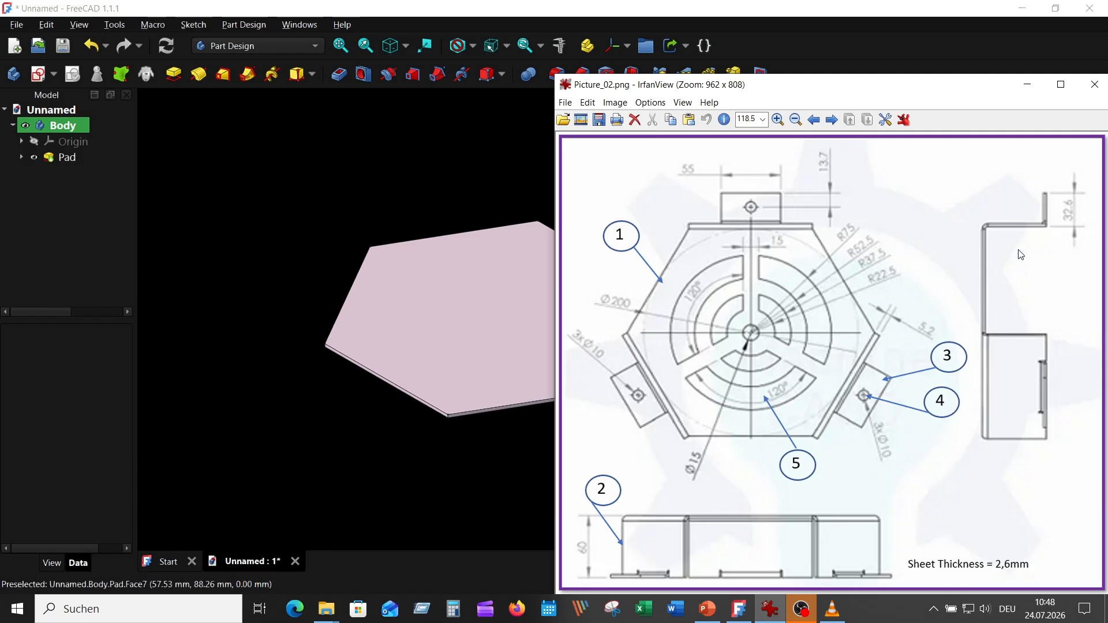
left_click(410, 154)
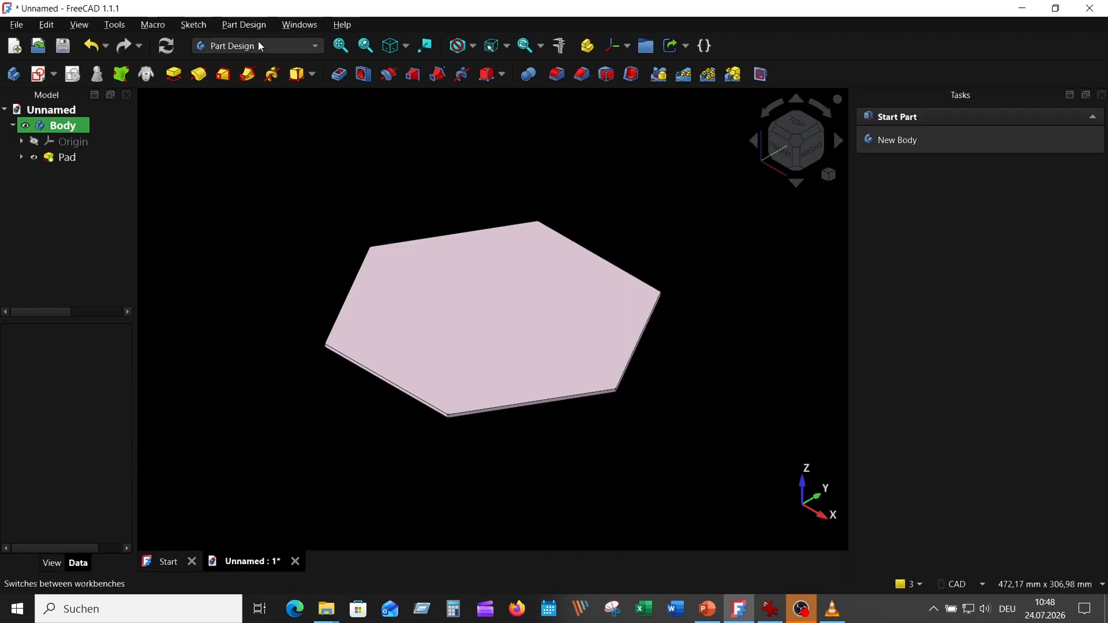
Switch to the Sheet Metal workbench
left_click(315, 47)
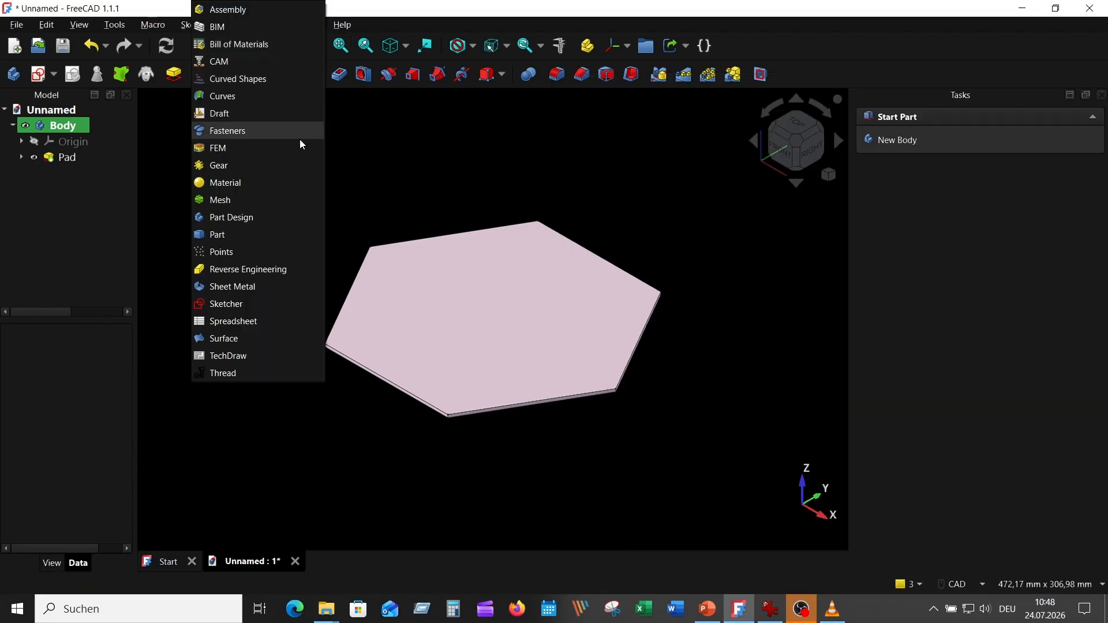
left_click(268, 288)
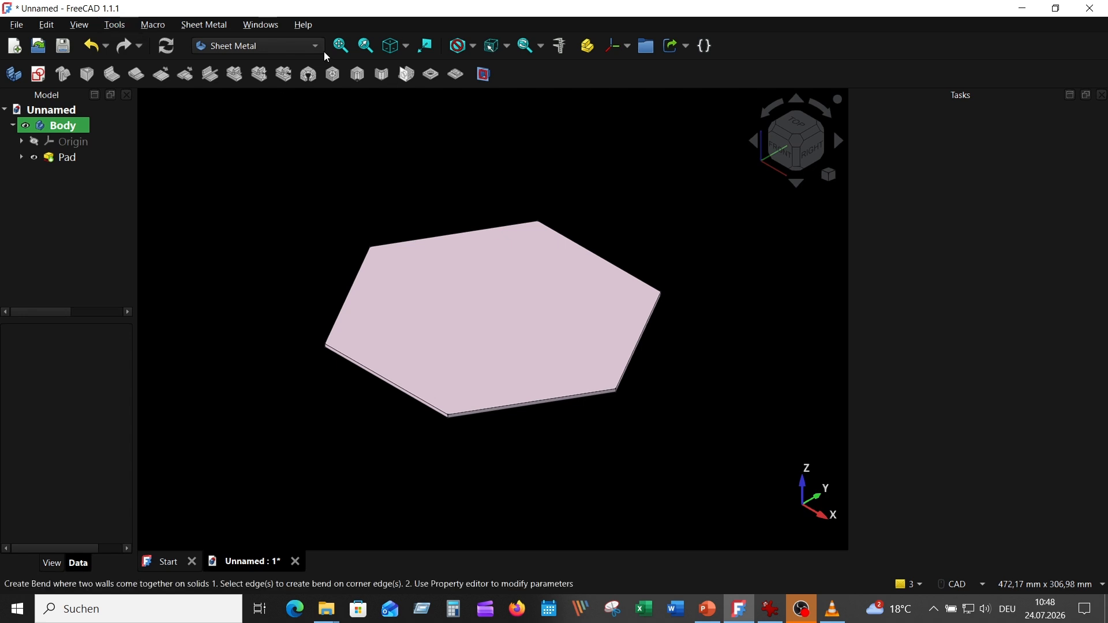
Open the Addon Manager and filter the list to installed workbenches
left_click(115, 25)
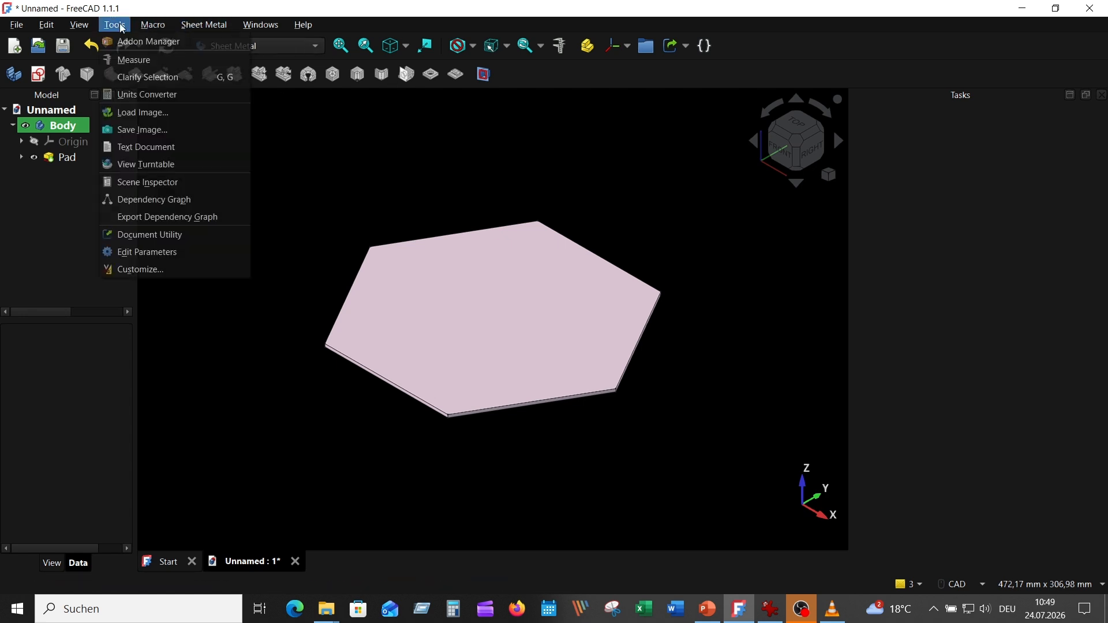
left_click(142, 42)
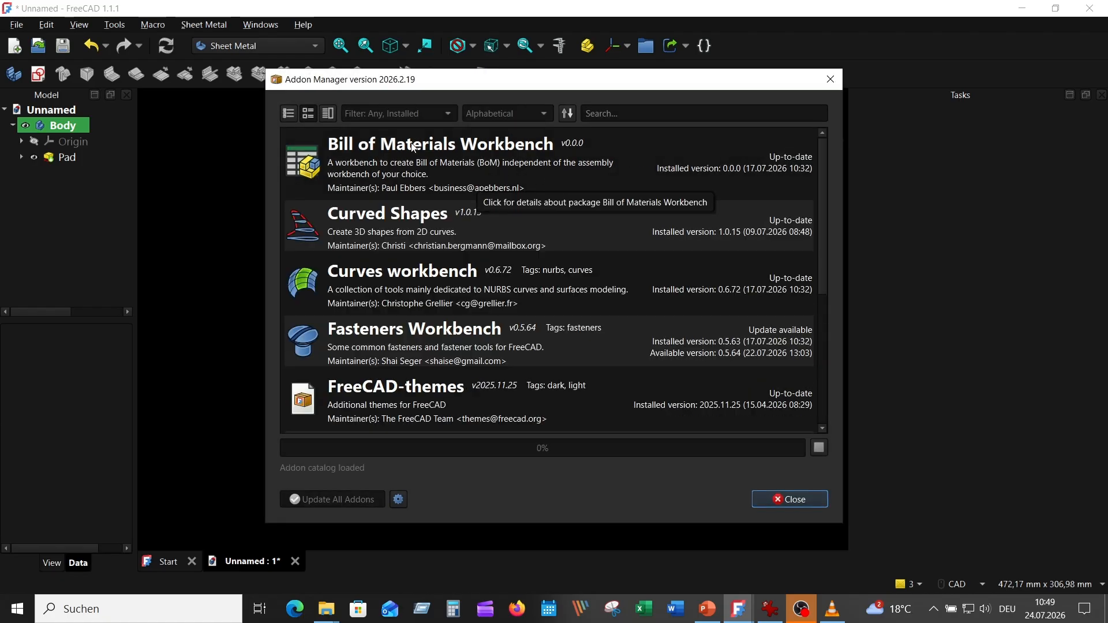
left_click(417, 117)
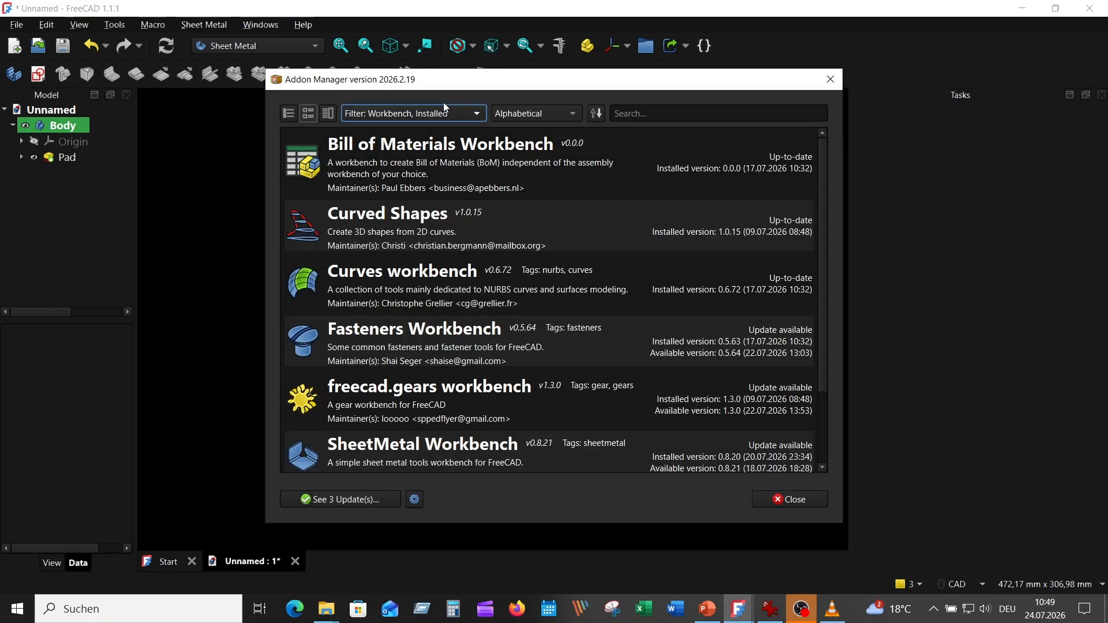
Show all workbenches regardless of install status, search the add-on list for sheet, and close the Addon Manager
left_click(446, 110)
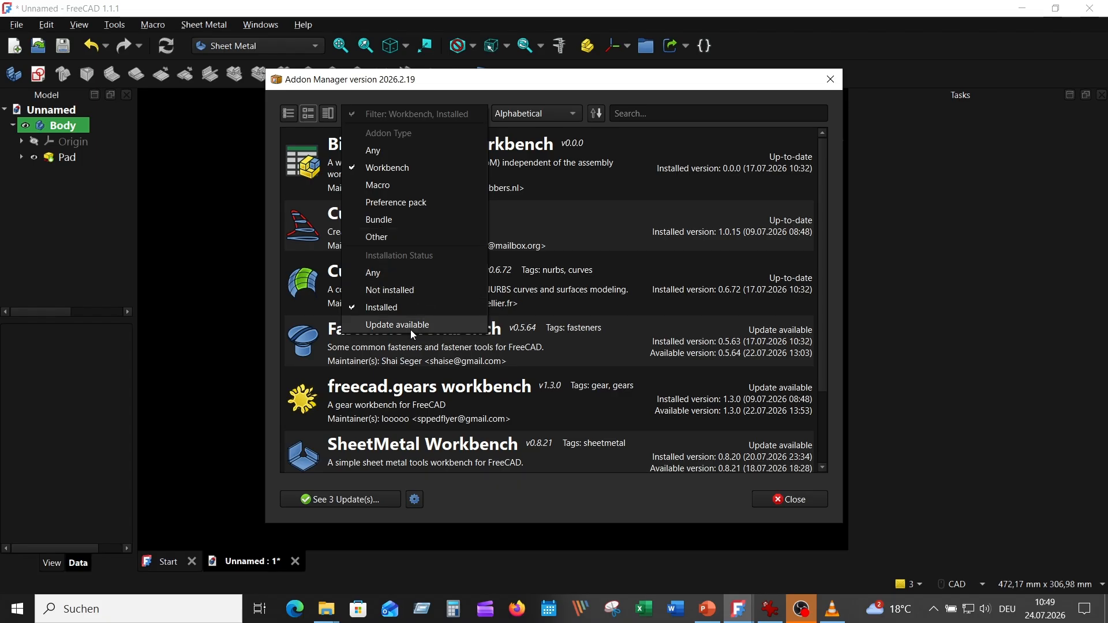
left_click(377, 275)
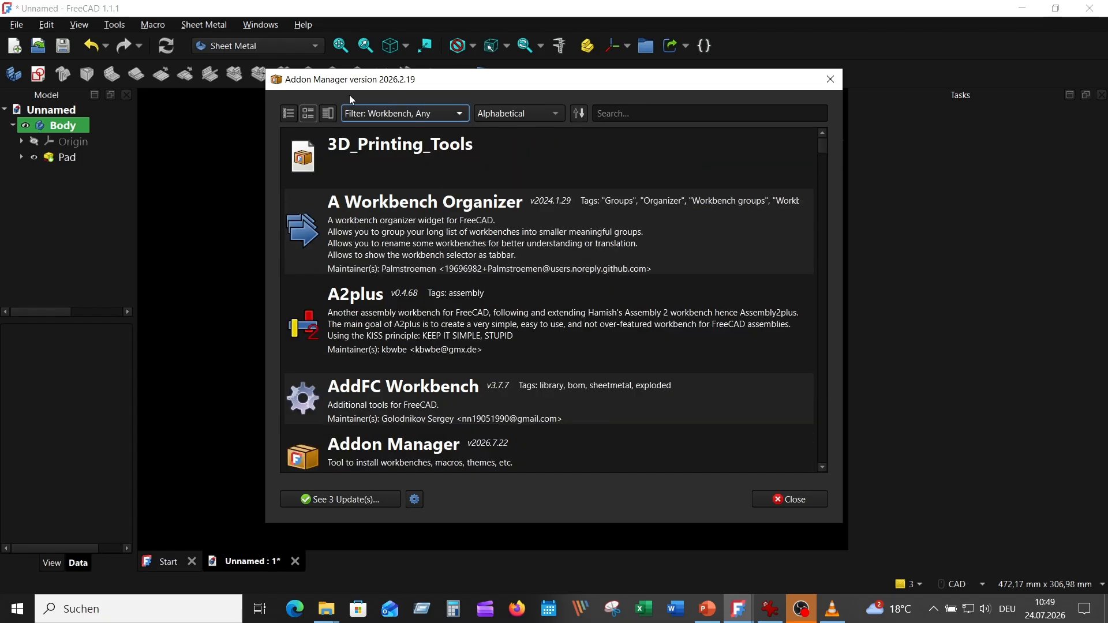
left_click(596, 116)
type("s")
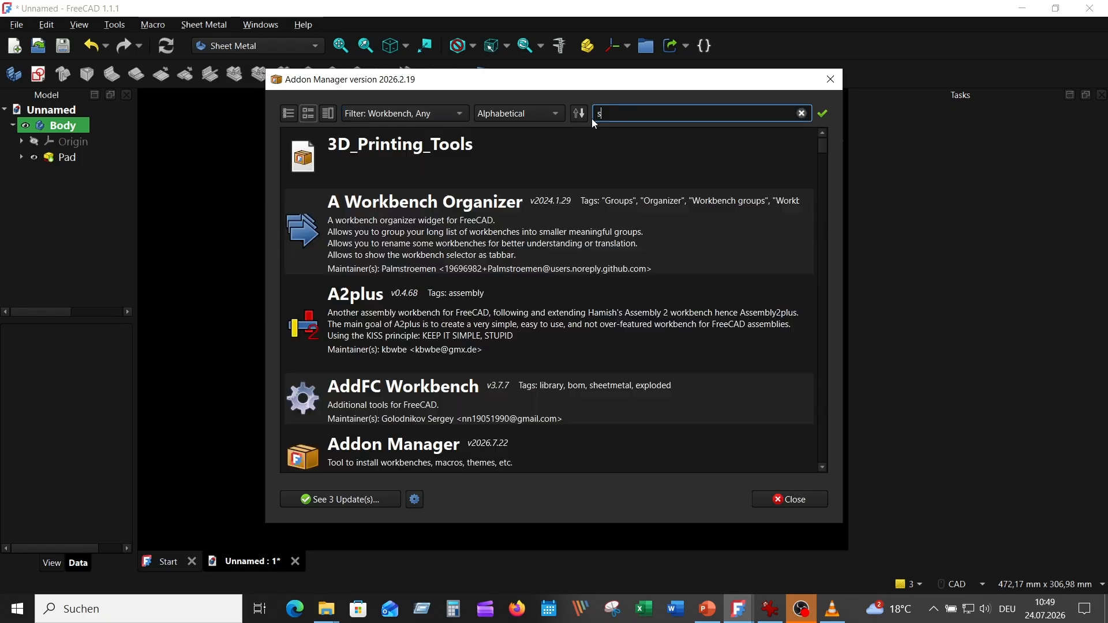
type("heet")
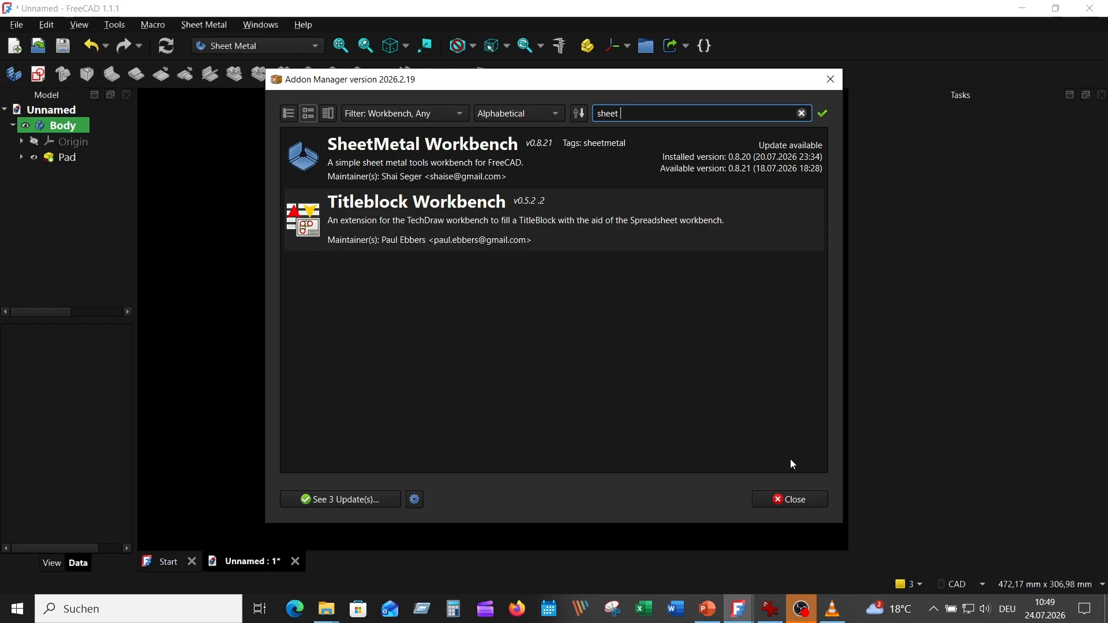
left_click(793, 501)
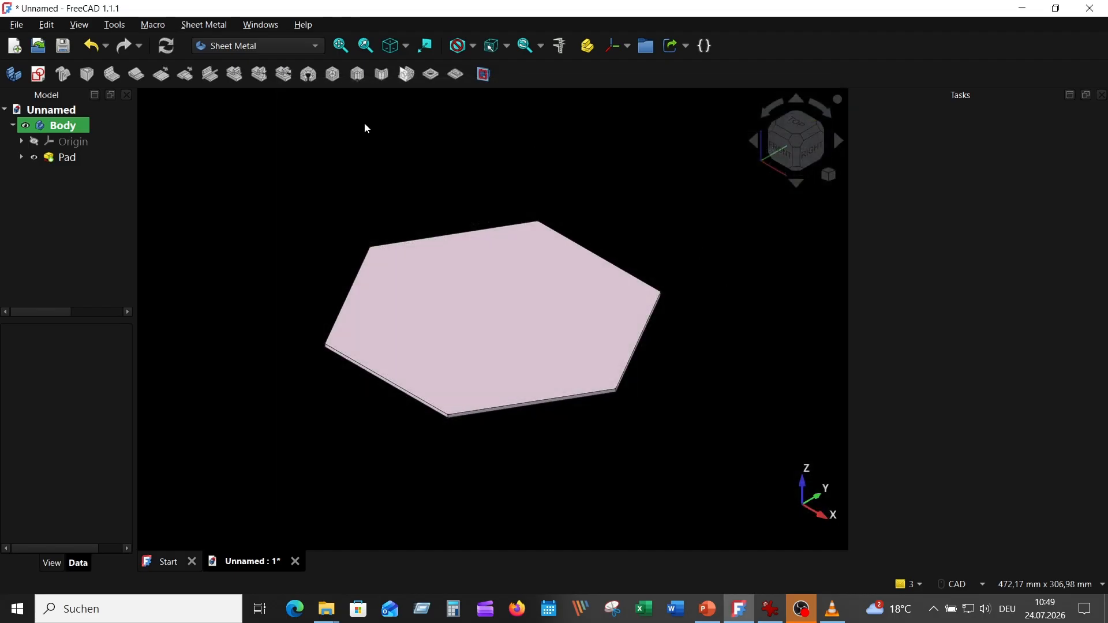
Add 60 mm flanges with Outer Sharp length mode to three alternating bottom edges of the hexagon plate
middle_click_drag(691, 256, 632, 269)
left_click(610, 269)
middle_click_drag(574, 309, 606, 306)
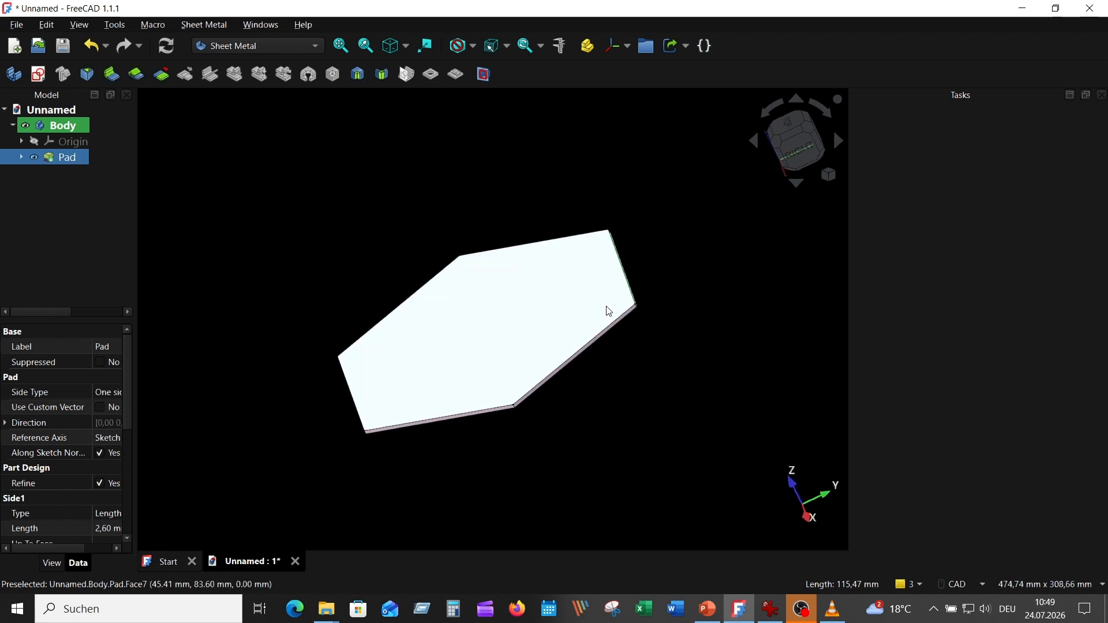
key("0")
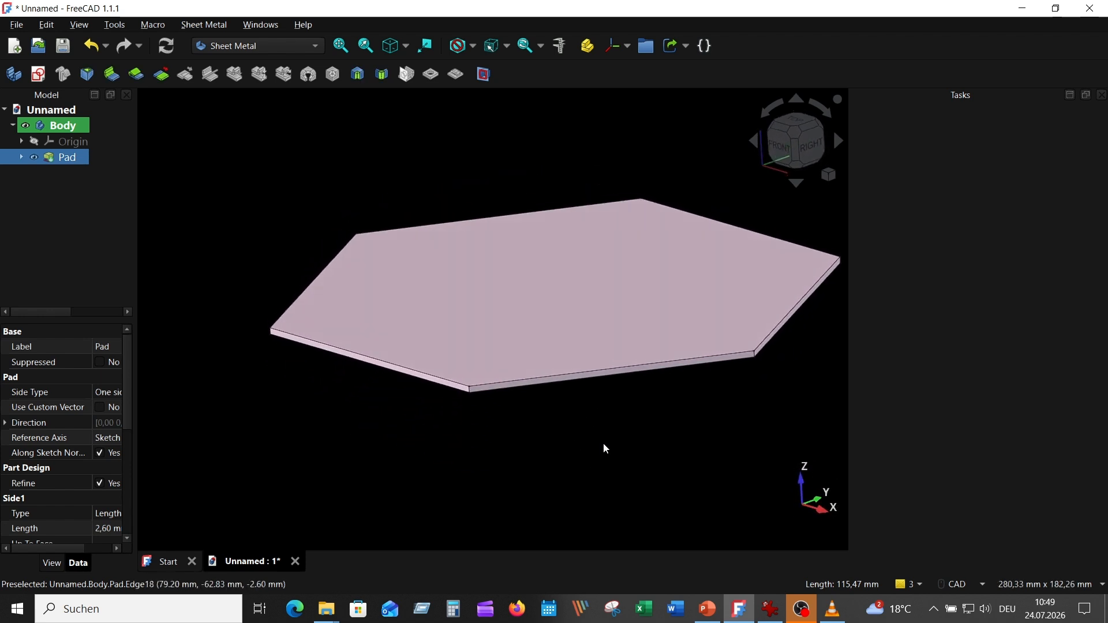
left_click(594, 362, "ctrl")
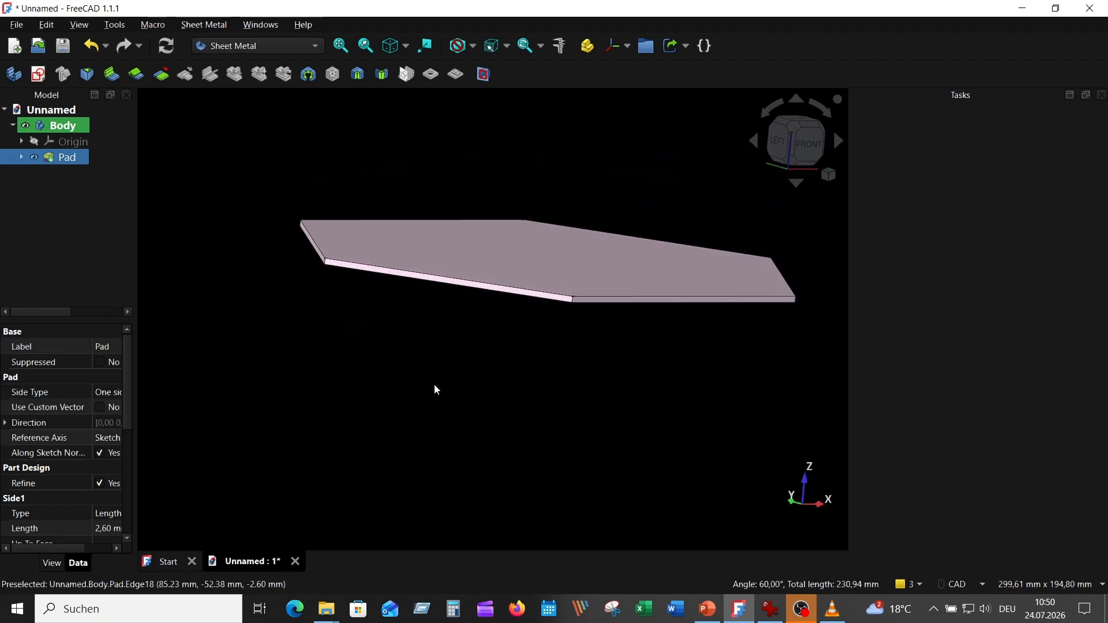
left_click(461, 287, "ctrl")
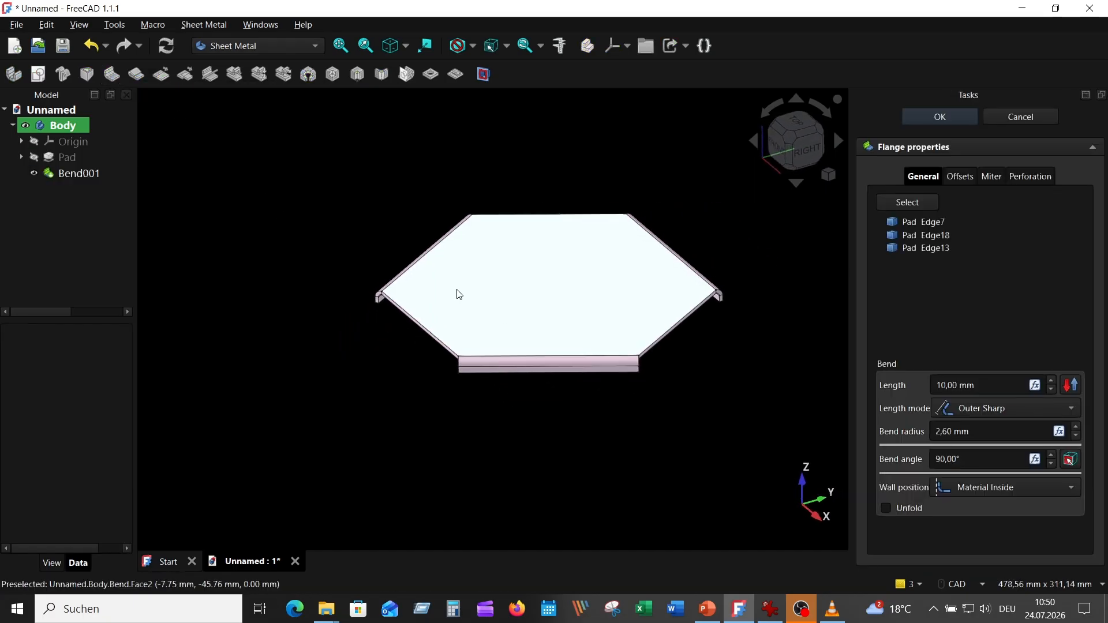
double_click(967, 384)
type("60")
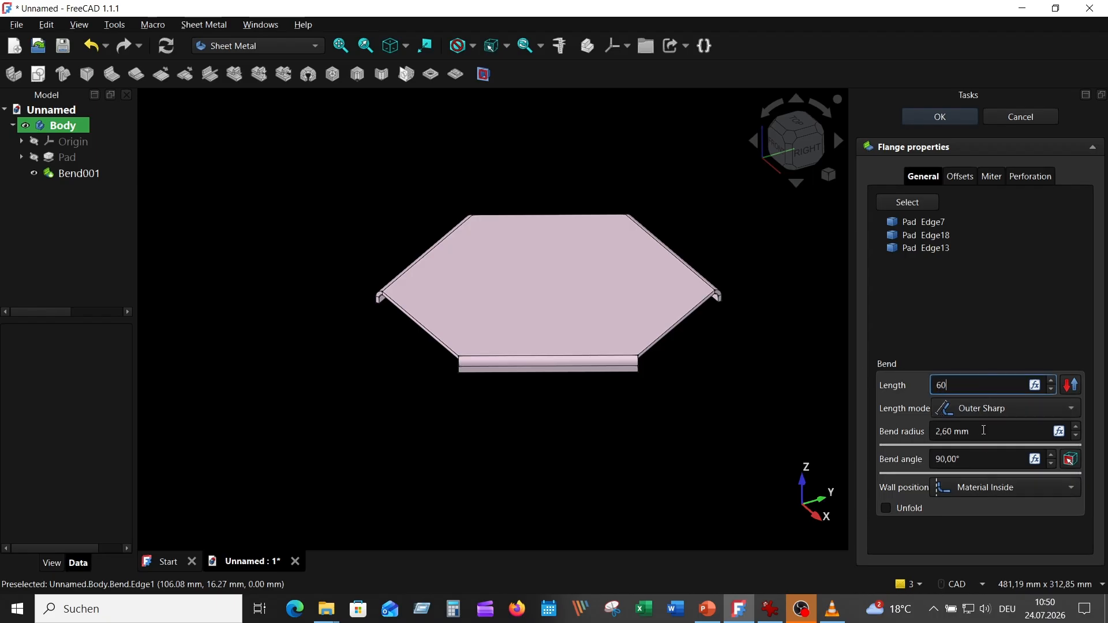
left_click(1007, 406)
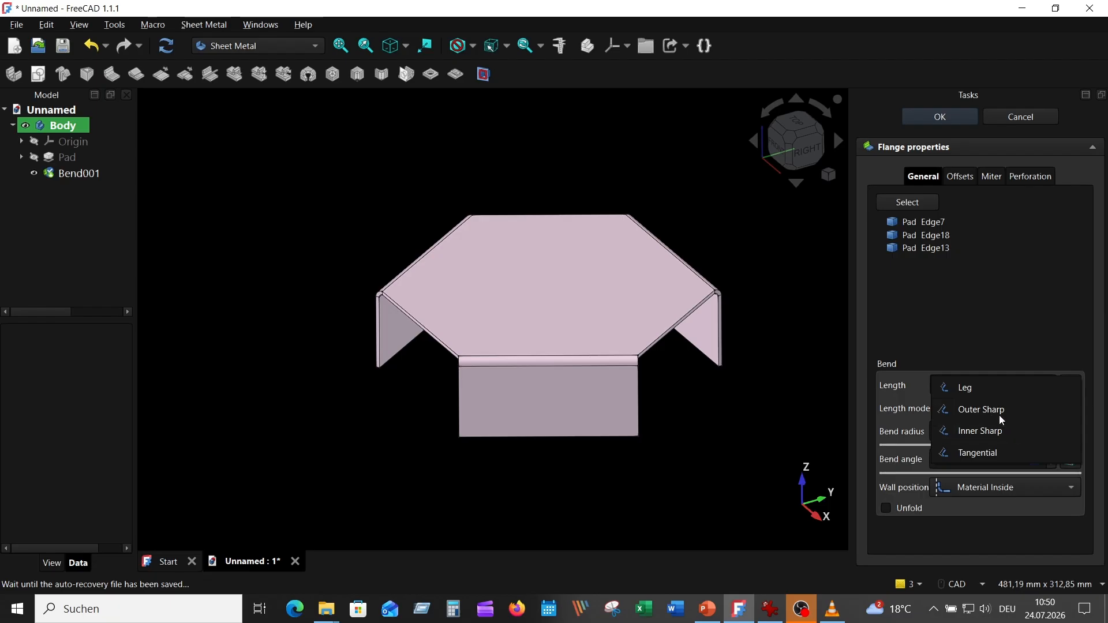
left_click(992, 412)
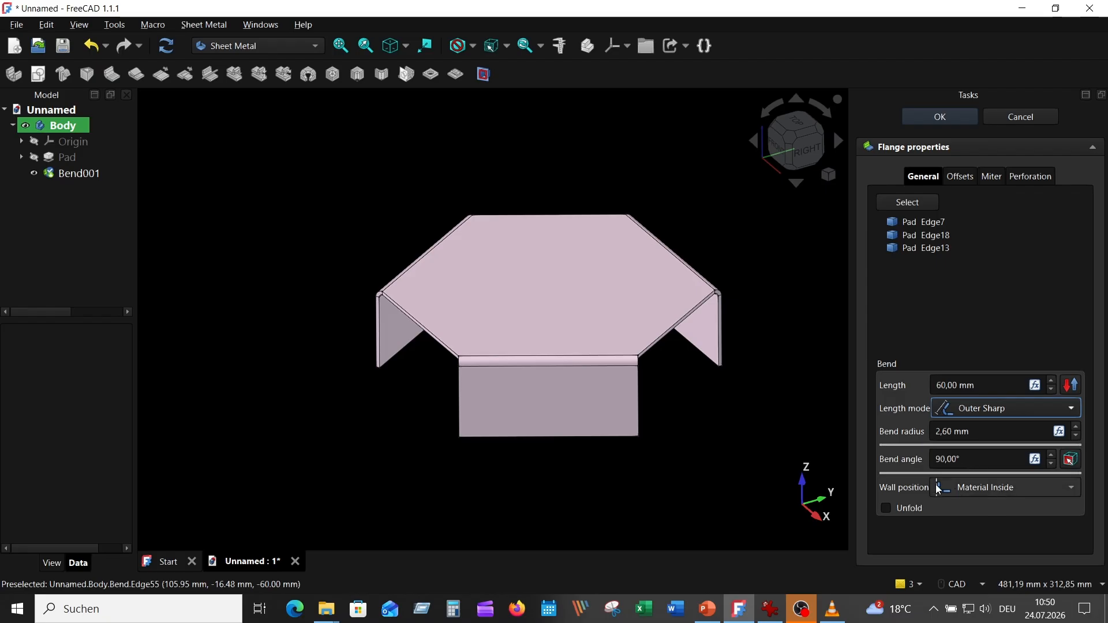
left_click(940, 118)
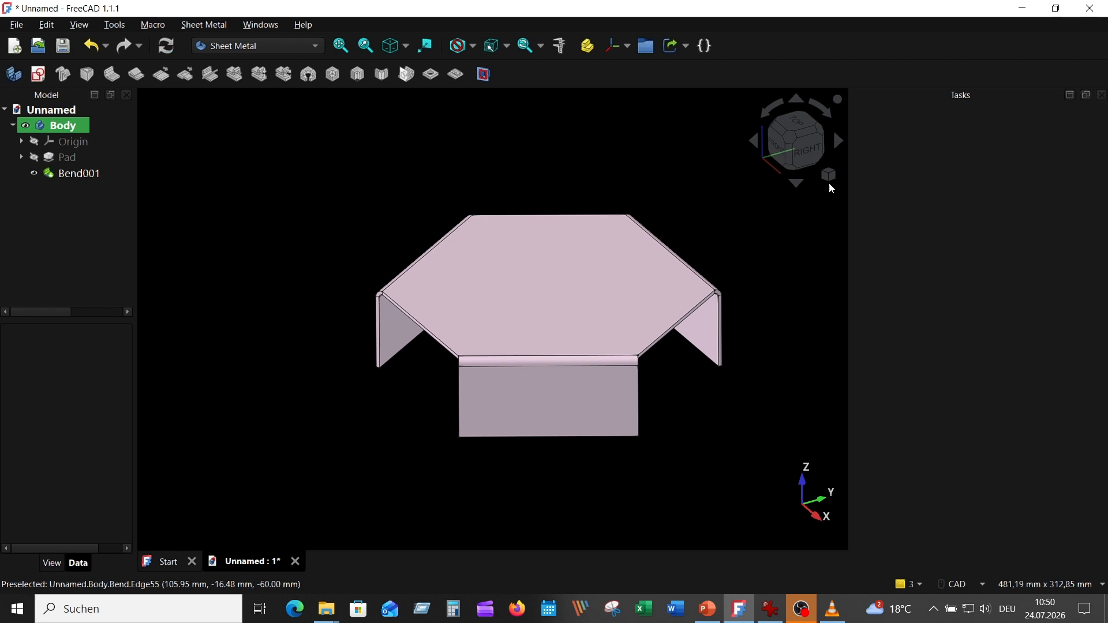
Measure the height of a flange from the plate's top face to the flange's lower edge
left_click(543, 327)
key("5")
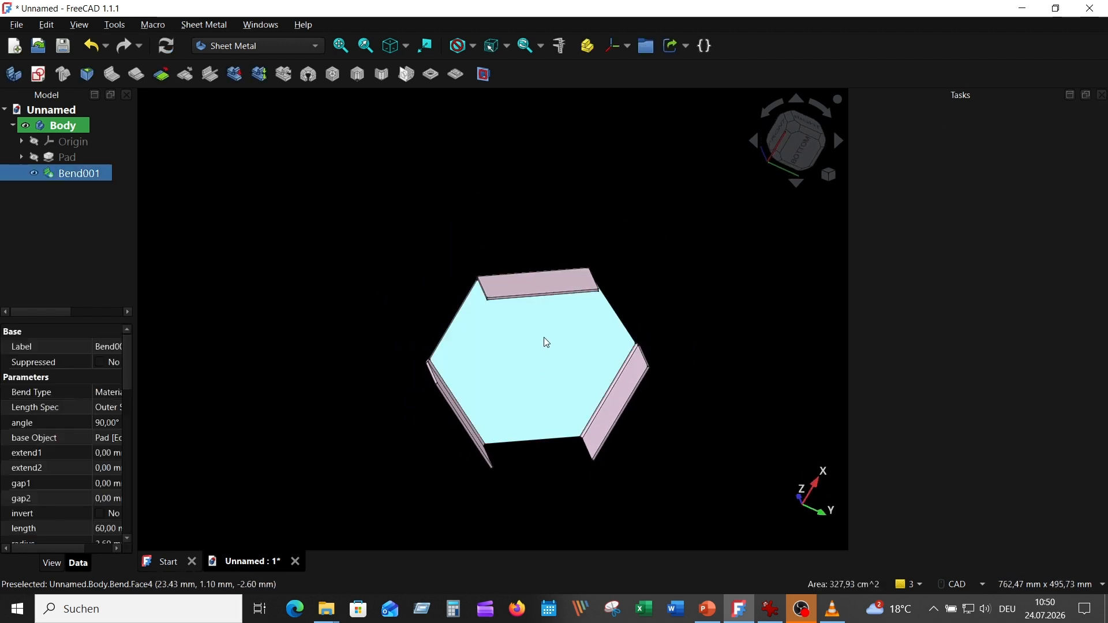
scroll(521, 269, "up", 5)
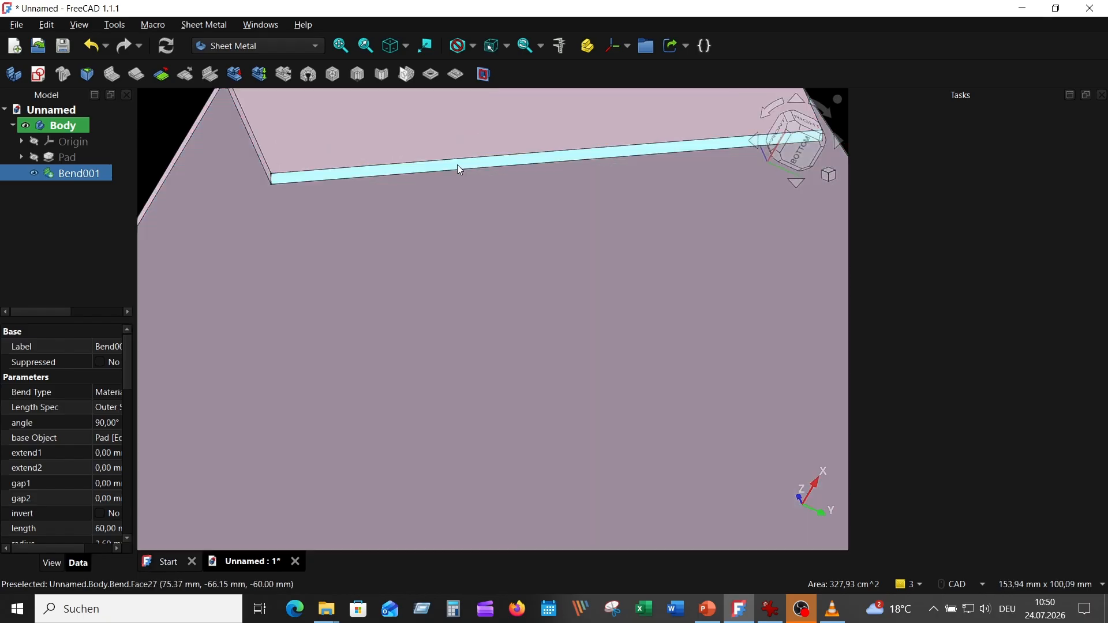
left_click(457, 167)
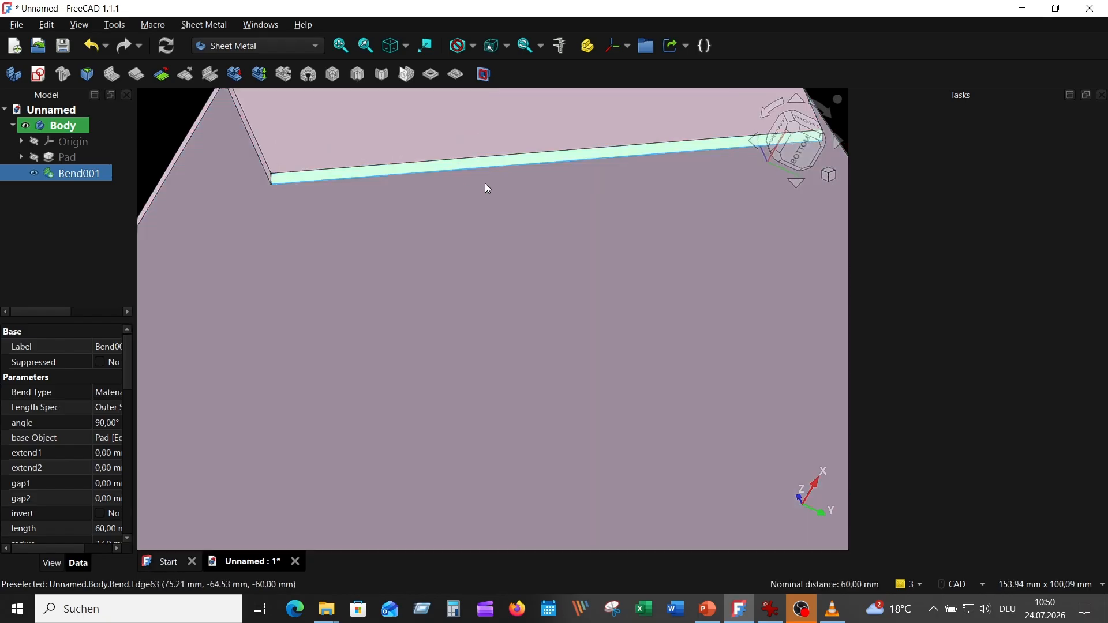
left_click(564, 45)
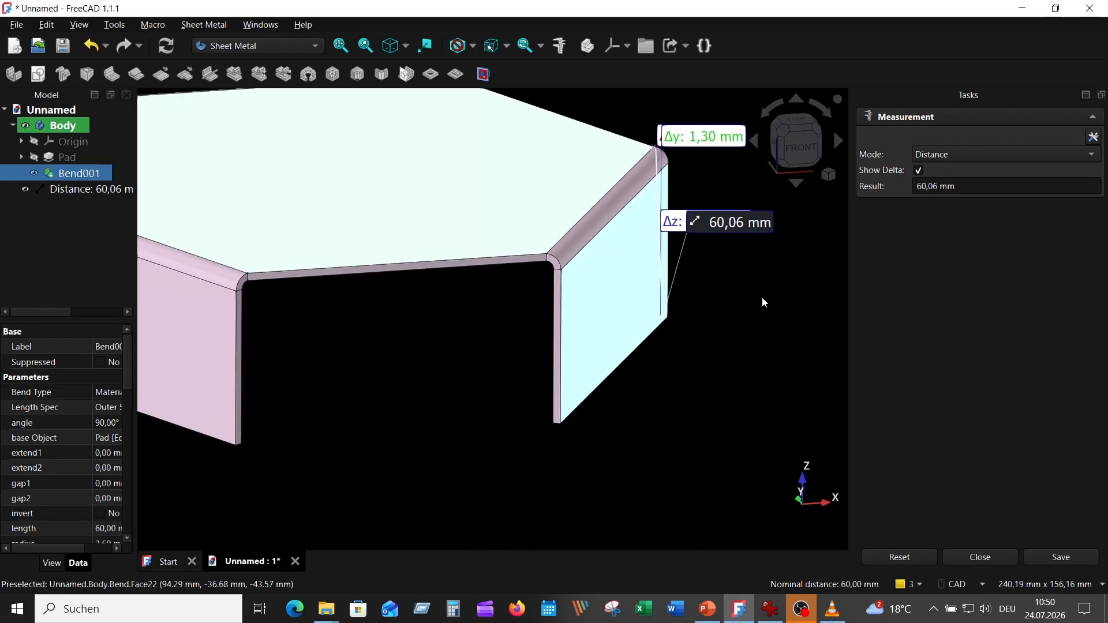
scroll(706, 252, "up", 5)
scroll(706, 251, "up", 1)
middle_click_drag(705, 252, 818, 380)
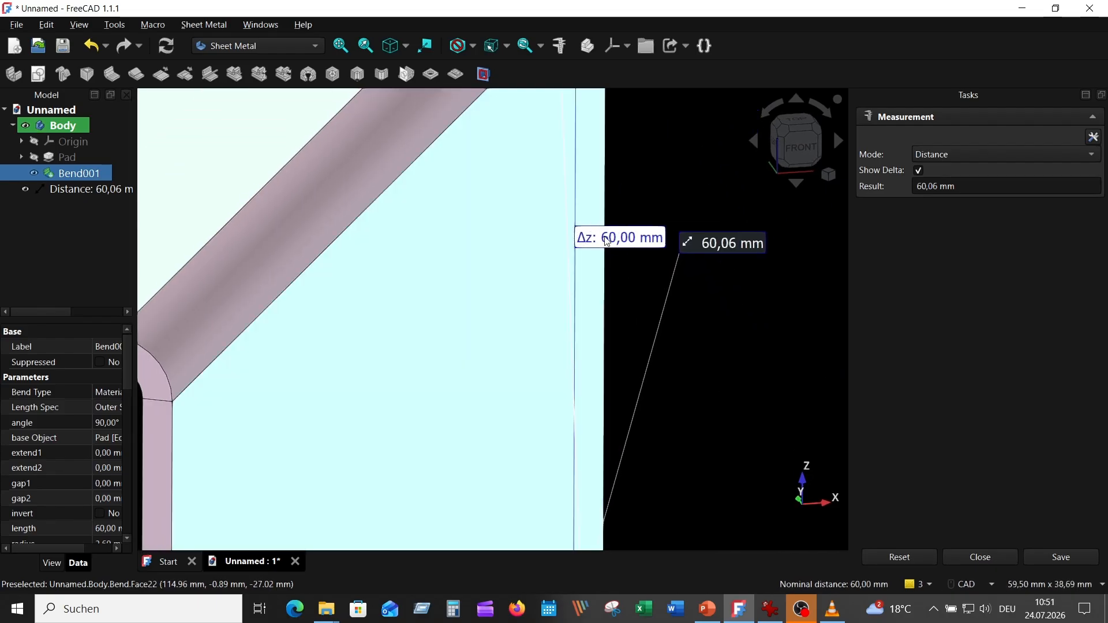
left_click(933, 560)
left_click(981, 558)
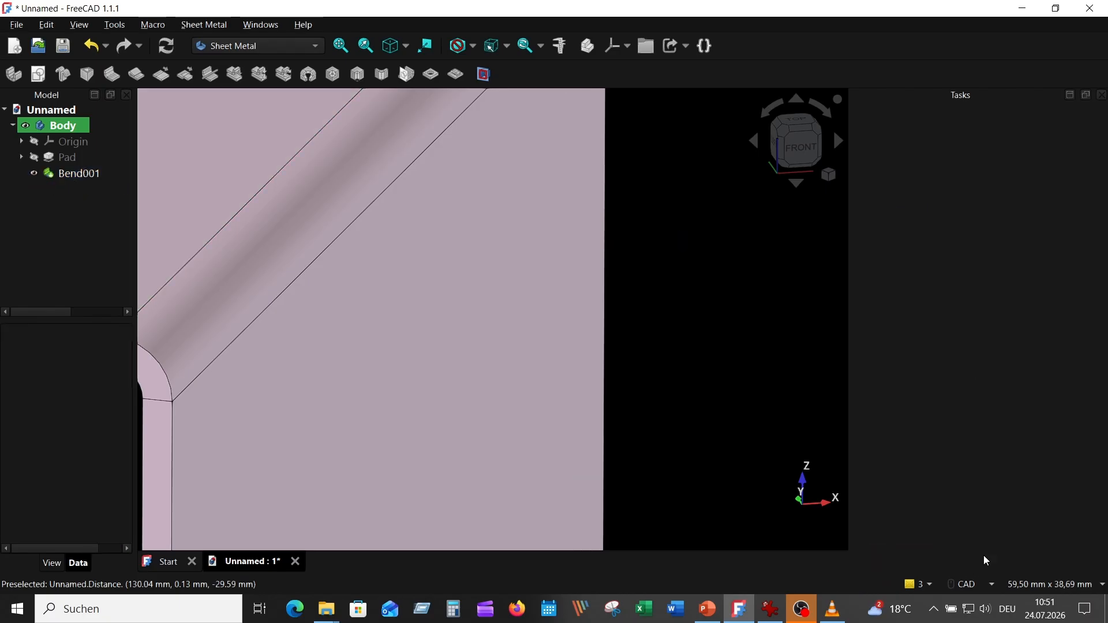
scroll(713, 338, "down", 8)
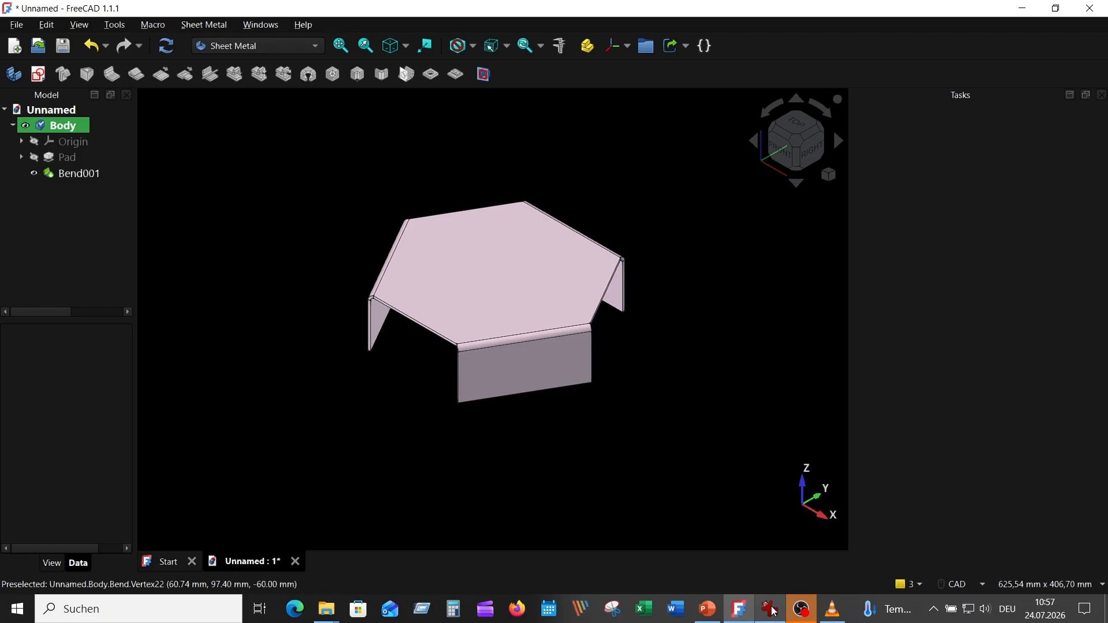
Compare the model with the reference drawing in IrfanView, then measure the length of a flange's lower edge
left_click(771, 610)
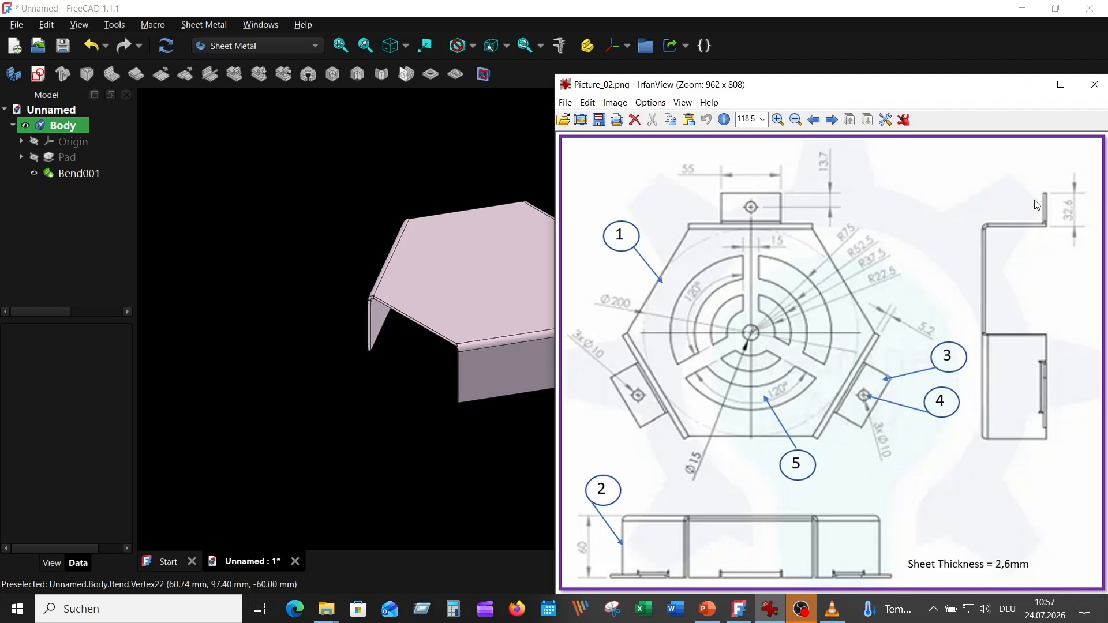
left_click(373, 153)
middle_click_drag(693, 322, 635, 309)
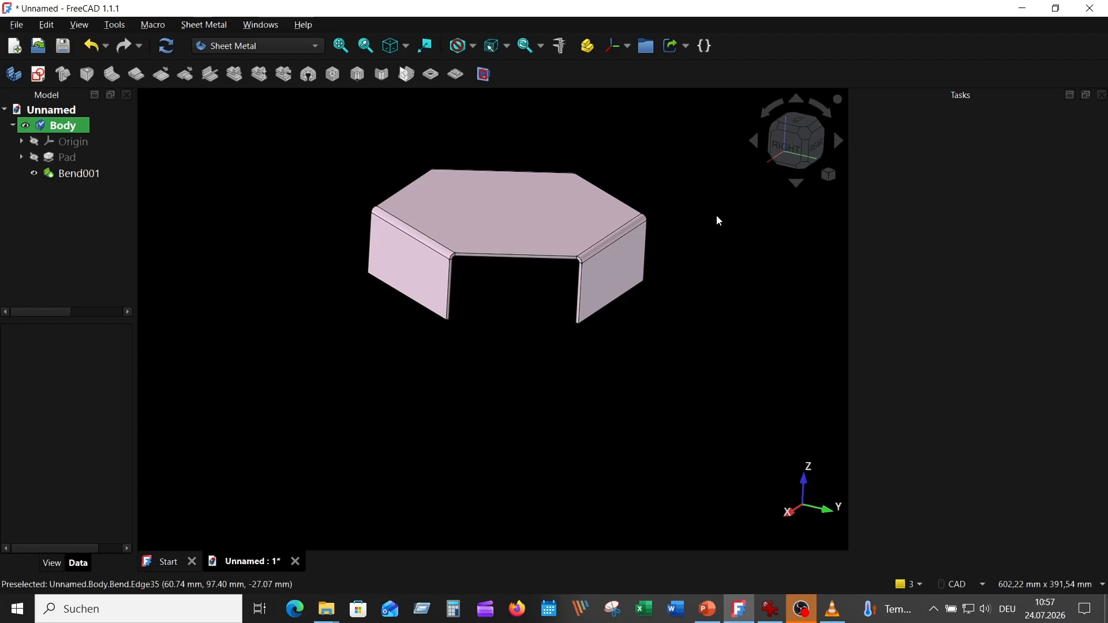
left_click(559, 46)
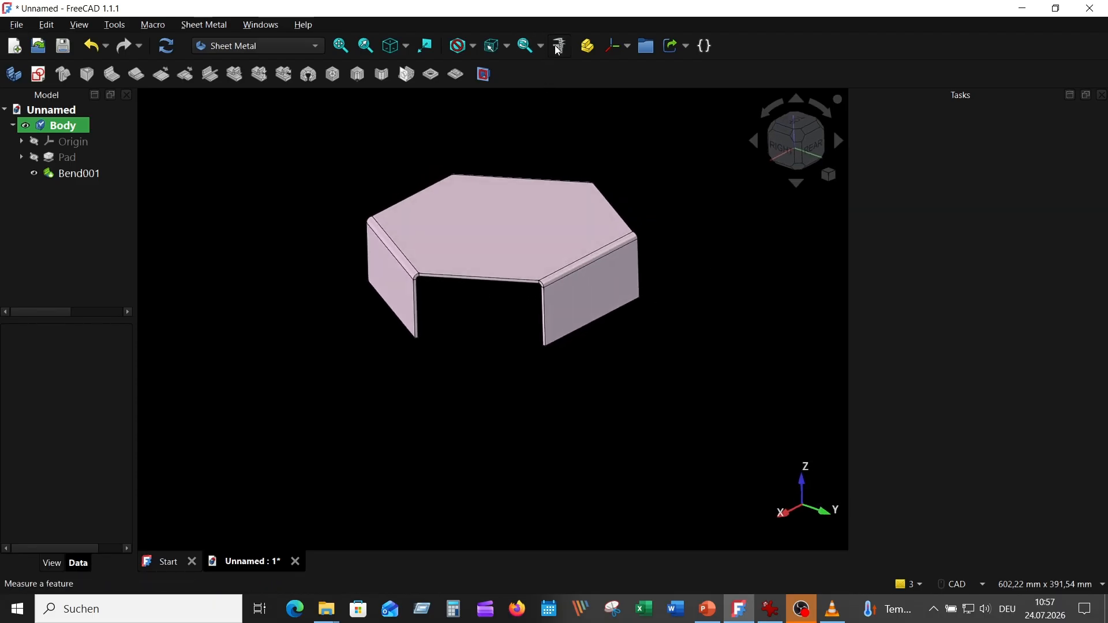
left_click(612, 319)
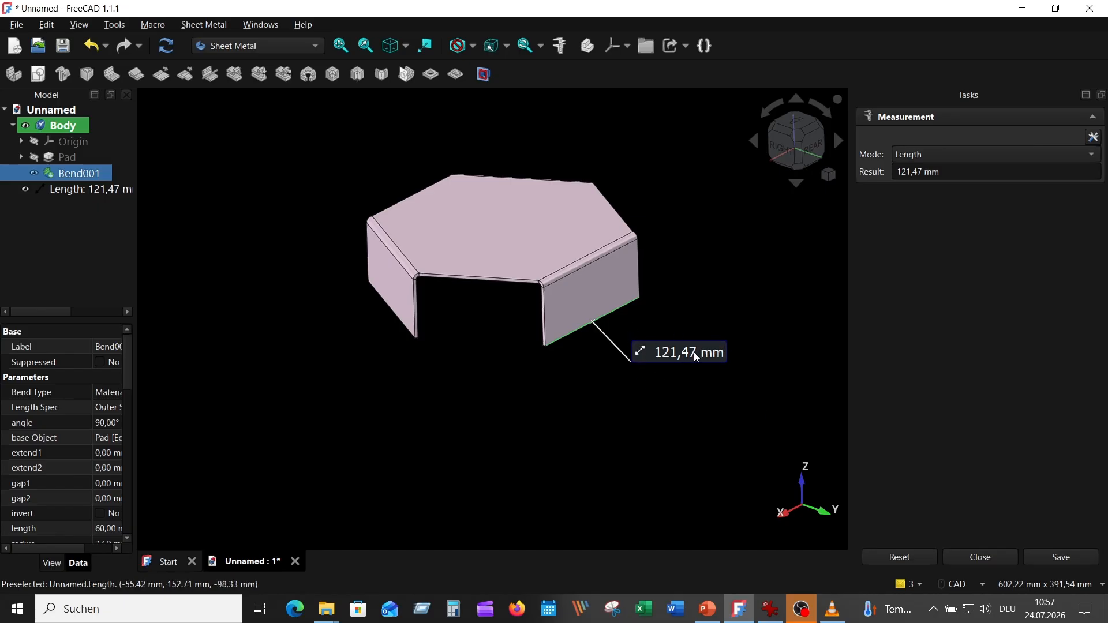
left_click(904, 557)
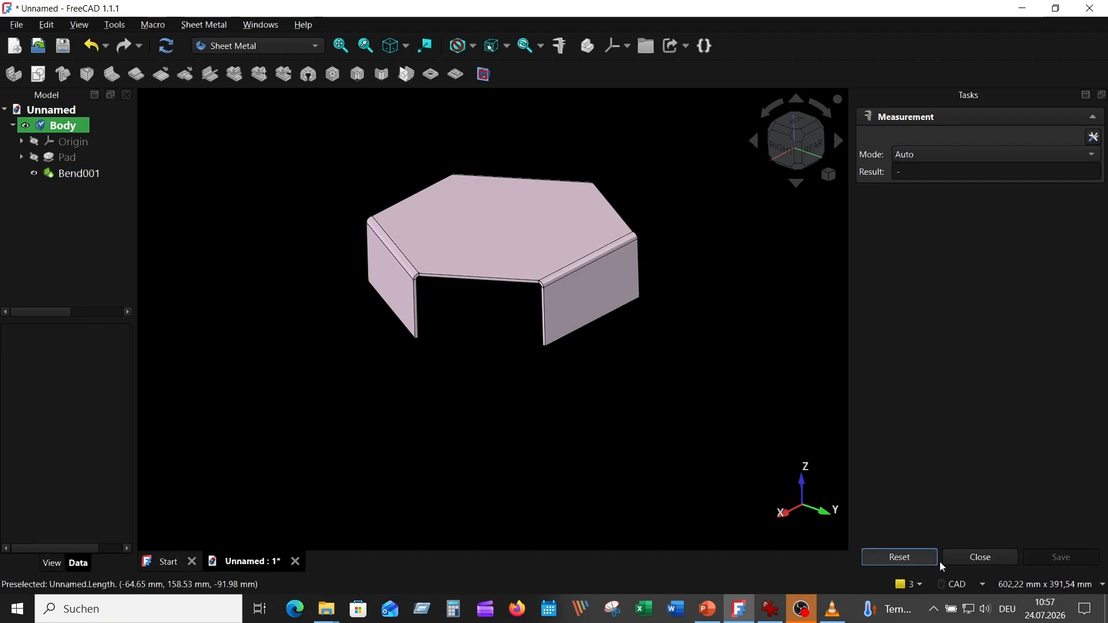
left_click(976, 557)
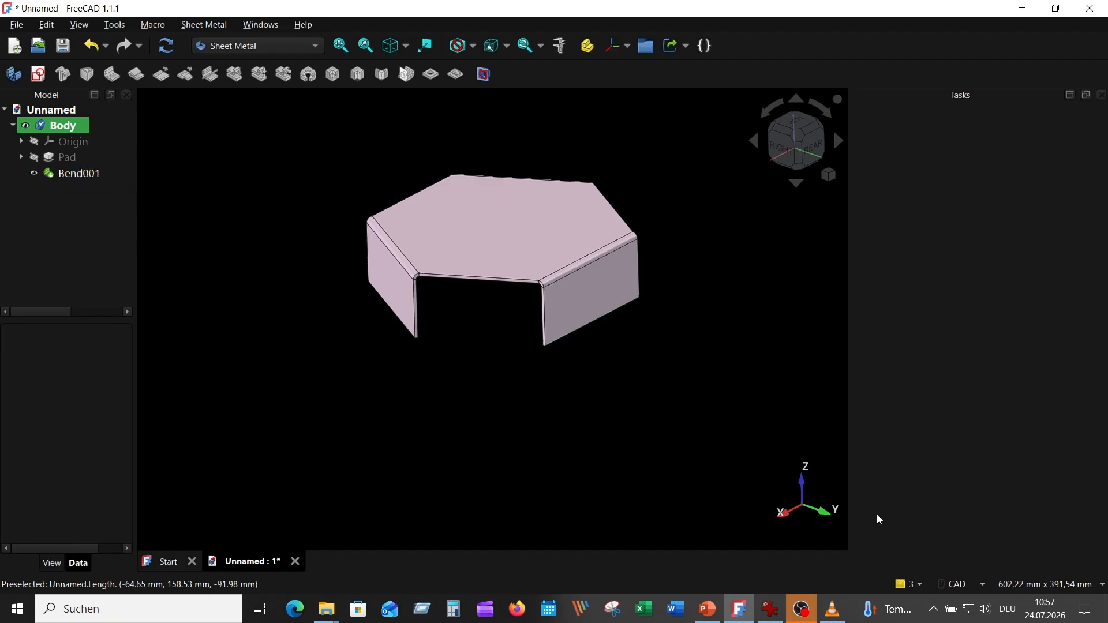
Add 32,6 mm flanges to the lower edges of the three existing flanges
left_click(601, 319)
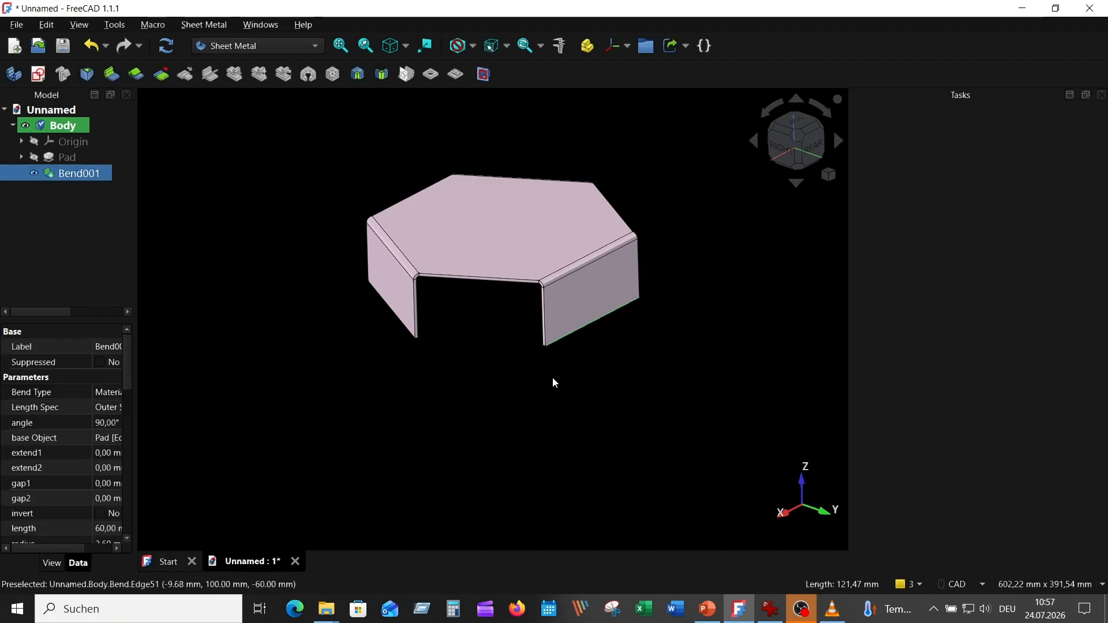
left_click(382, 301, "ctrl")
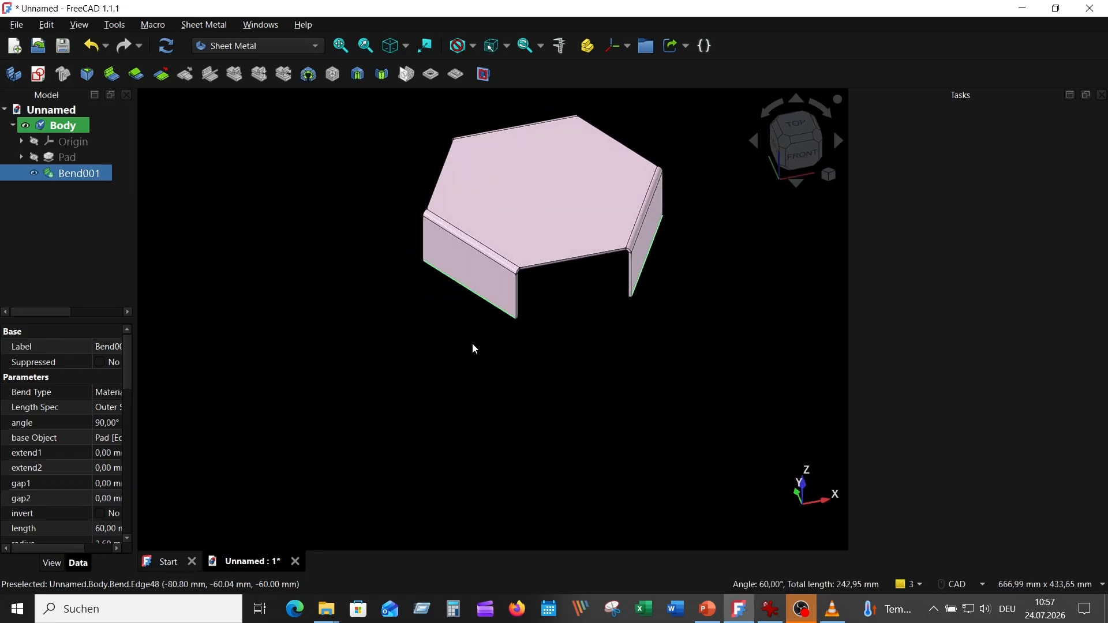
middle_click_drag(642, 335, 655, 338)
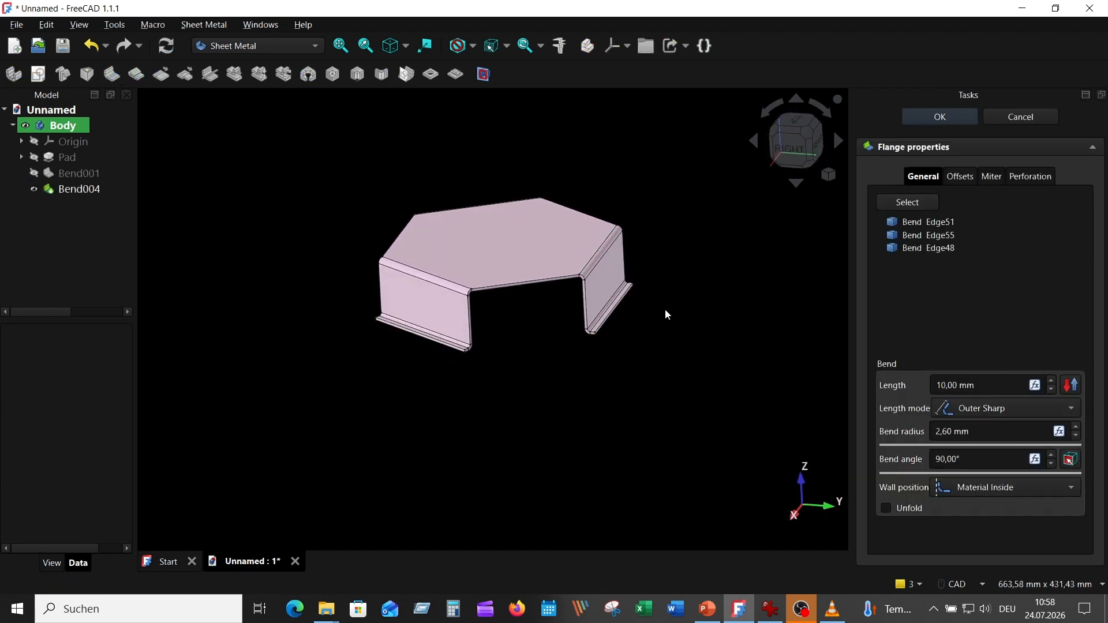
left_click(959, 386)
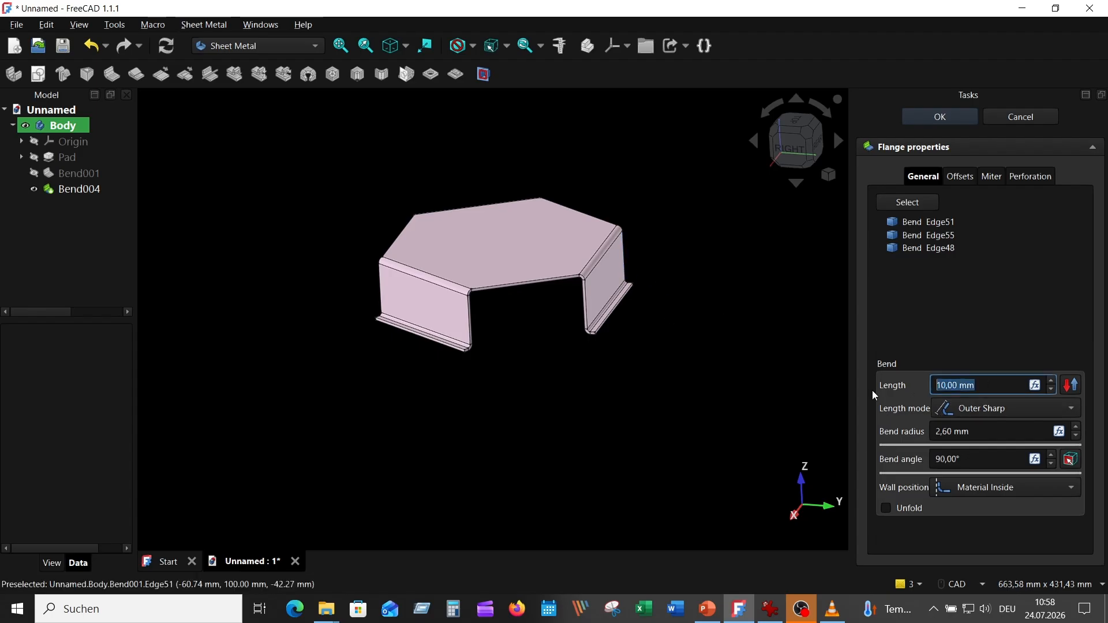
type("32,6")
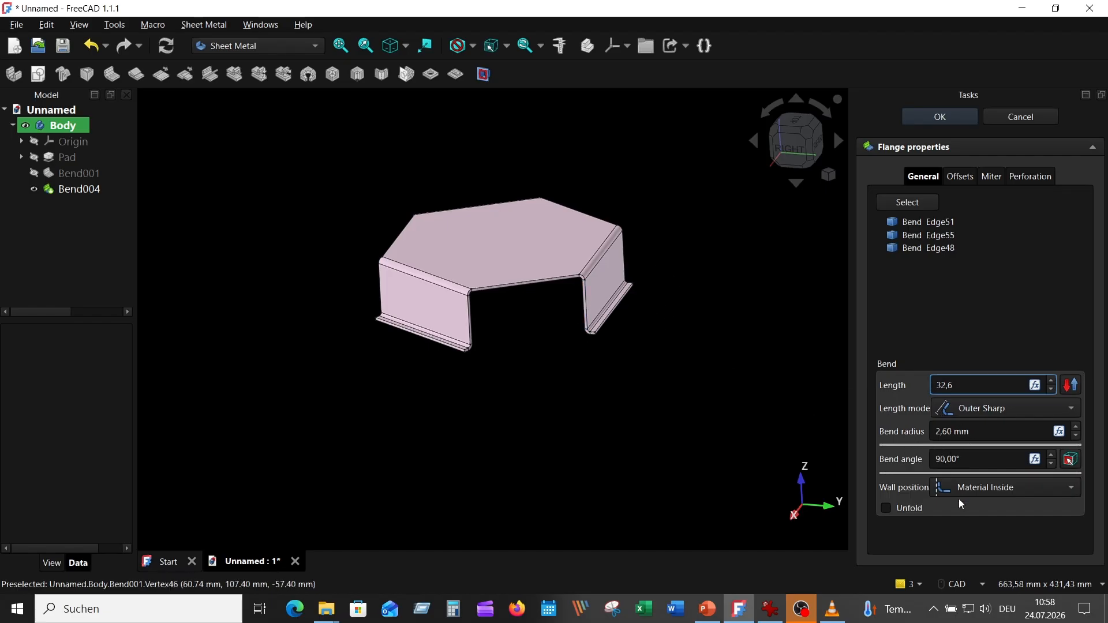
Set the new flanges' Gap A side offset to (121,47-55)/2
left_click(962, 178)
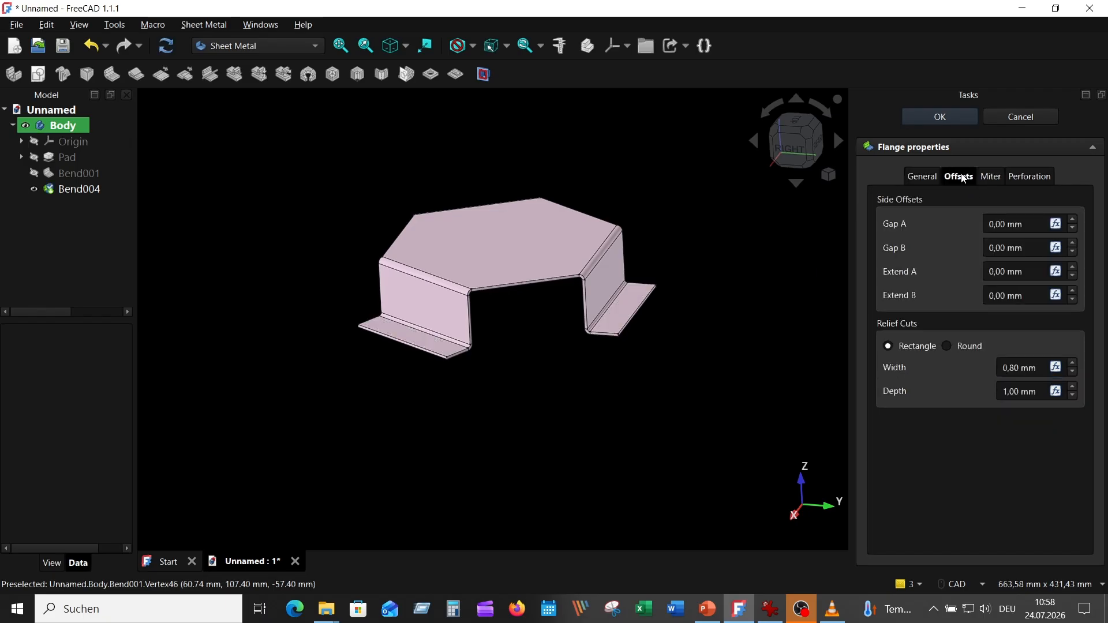
left_click(1029, 226)
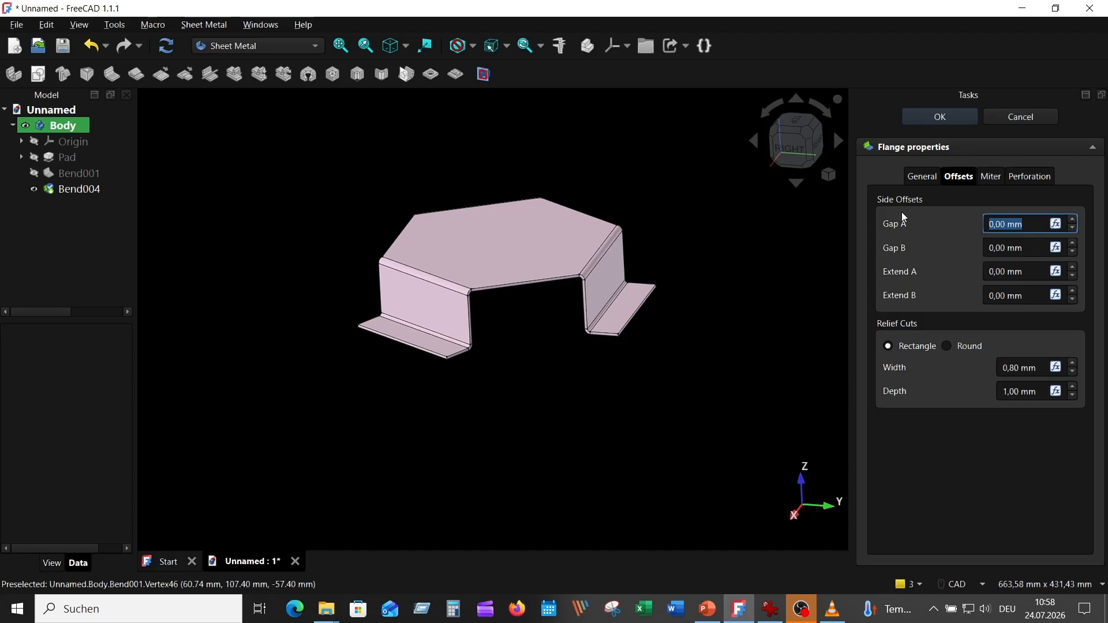
key("BackSpace")
type("(121,47-")
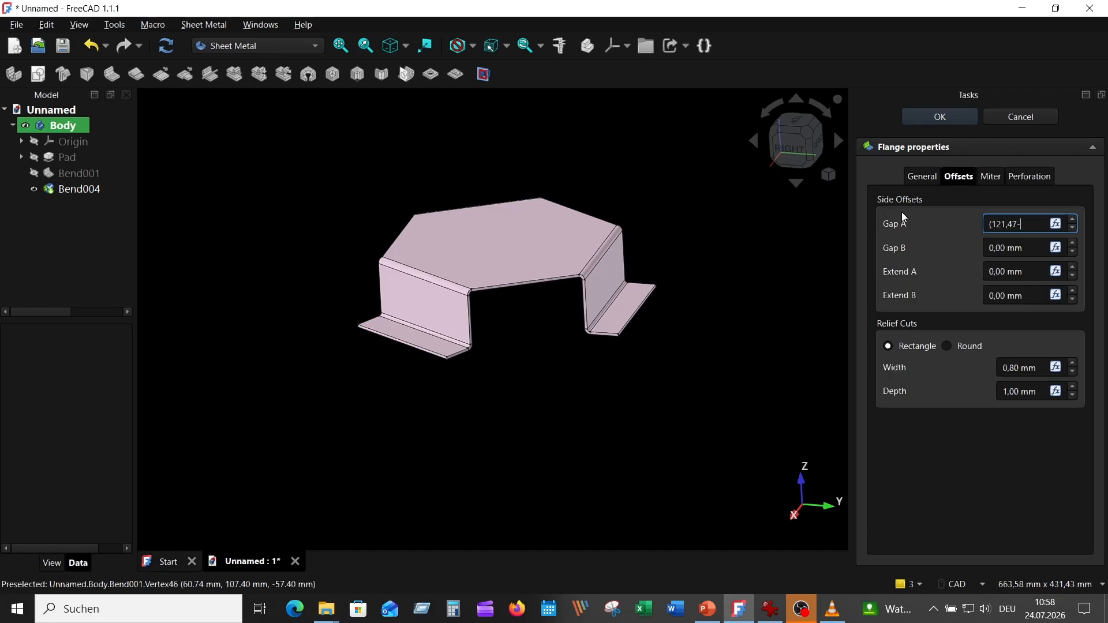
type("55)/2")
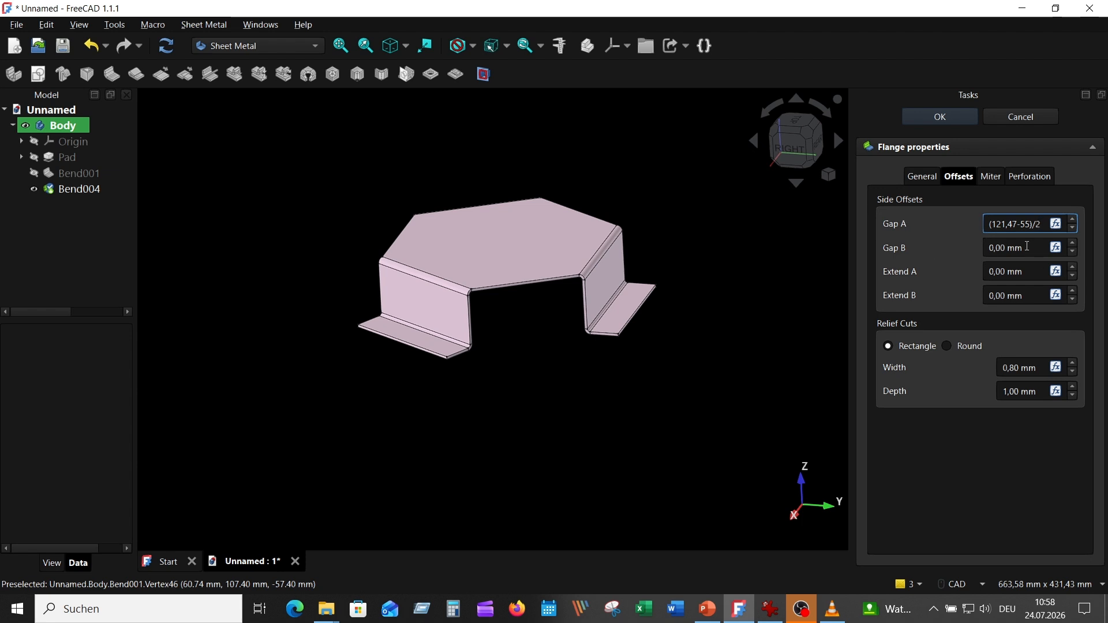
left_click(1040, 249)
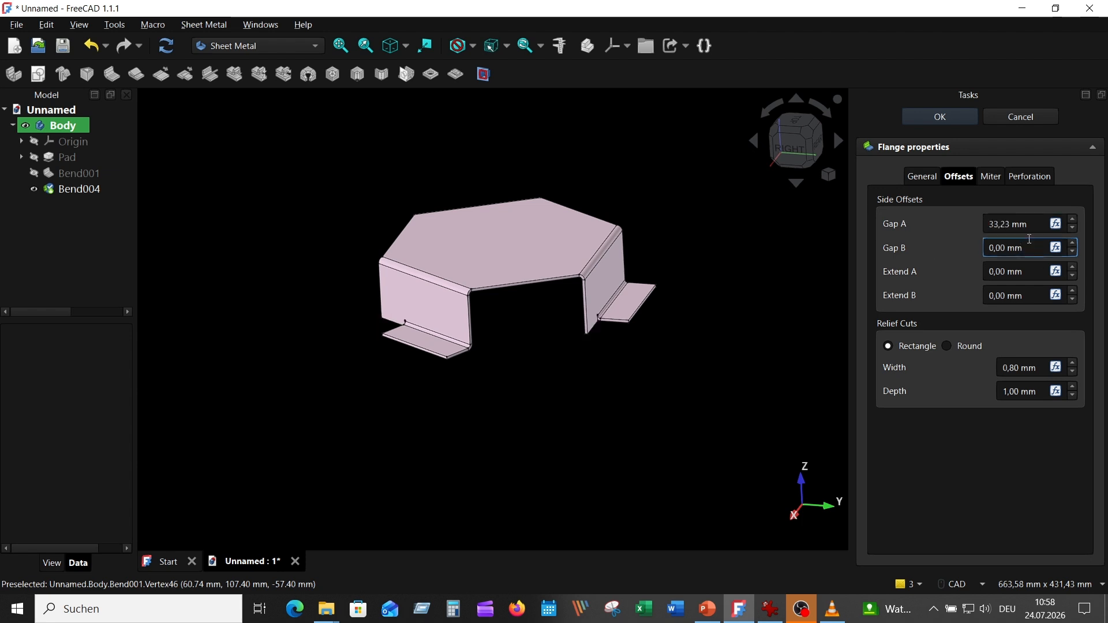
Set the new flanges' Gap B side offset to (121,47-55)/2 and confirm the flange properties
left_click_drag(1030, 240, 936, 240)
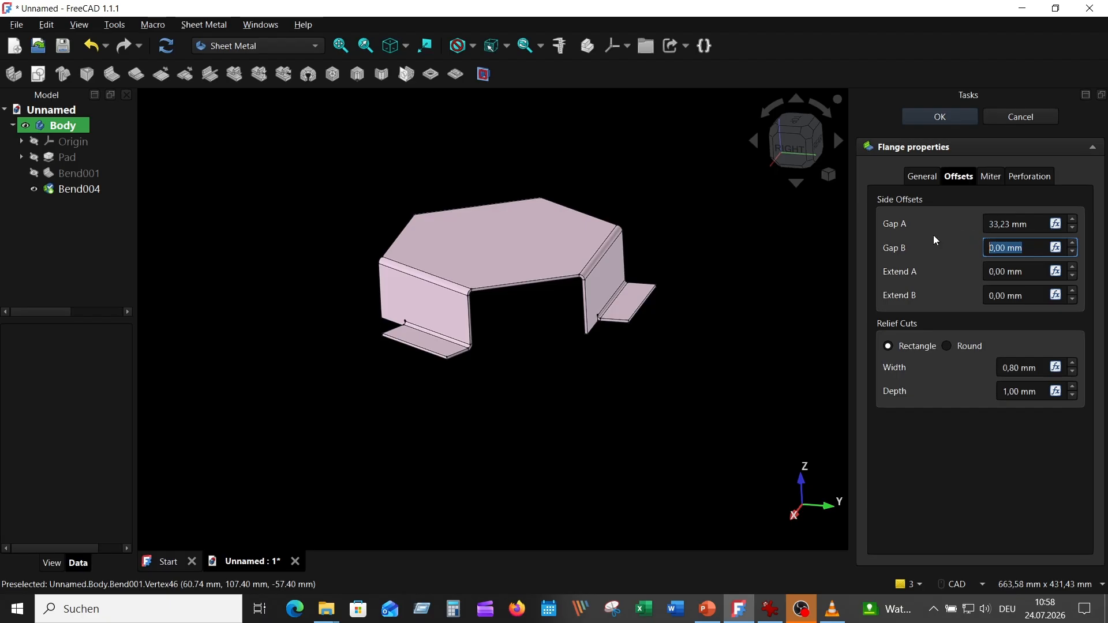
type("(121,47-55)/2")
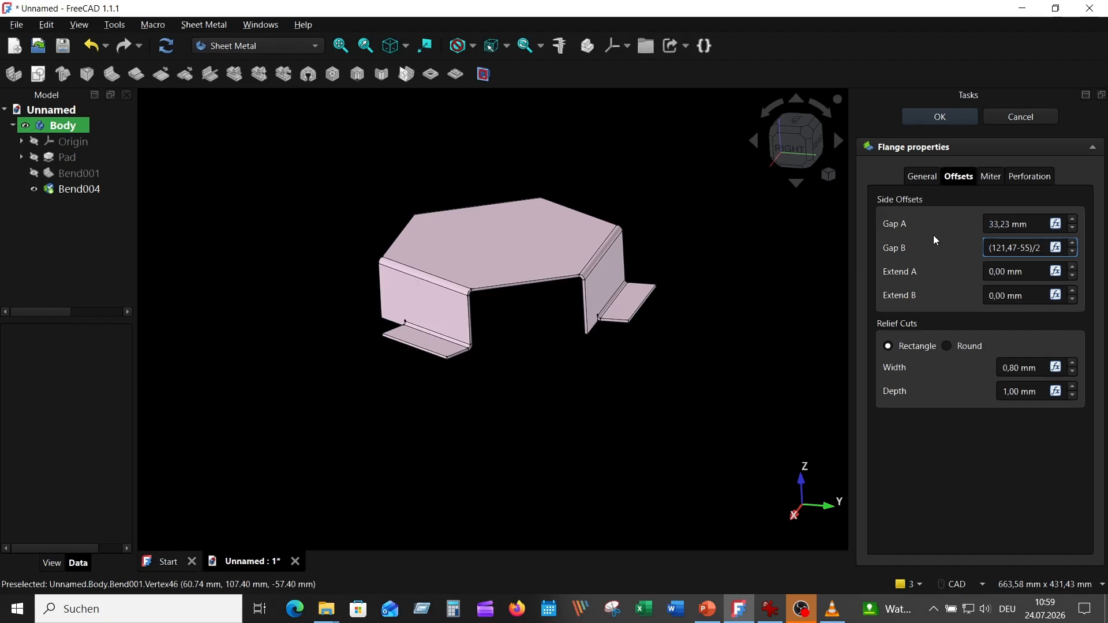
key("Return")
middle_click_drag(779, 289, 730, 306)
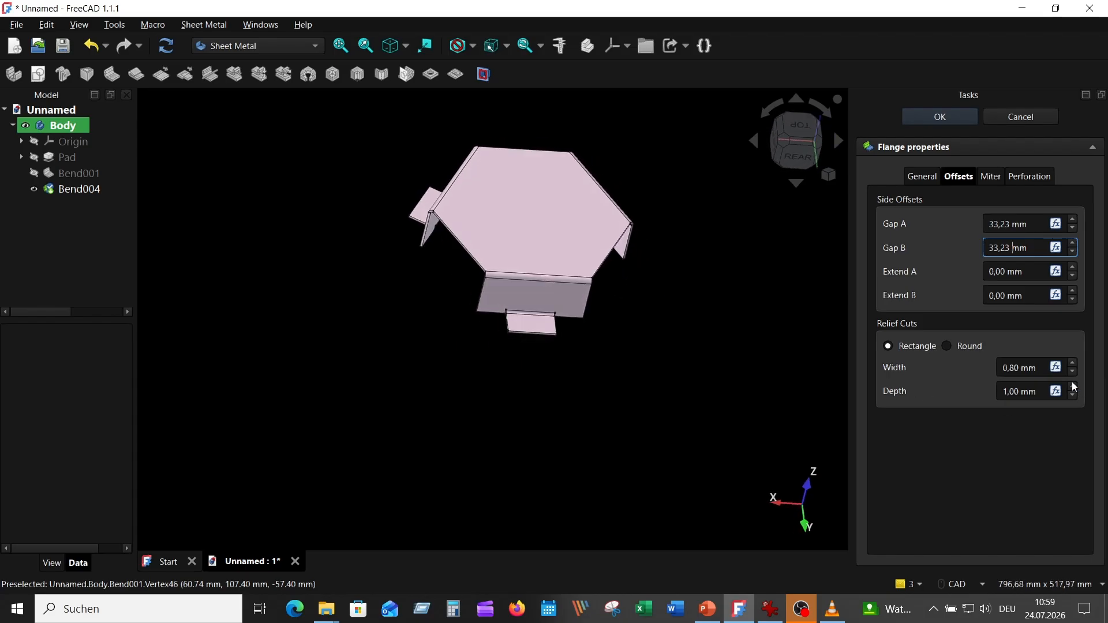
left_click(946, 118)
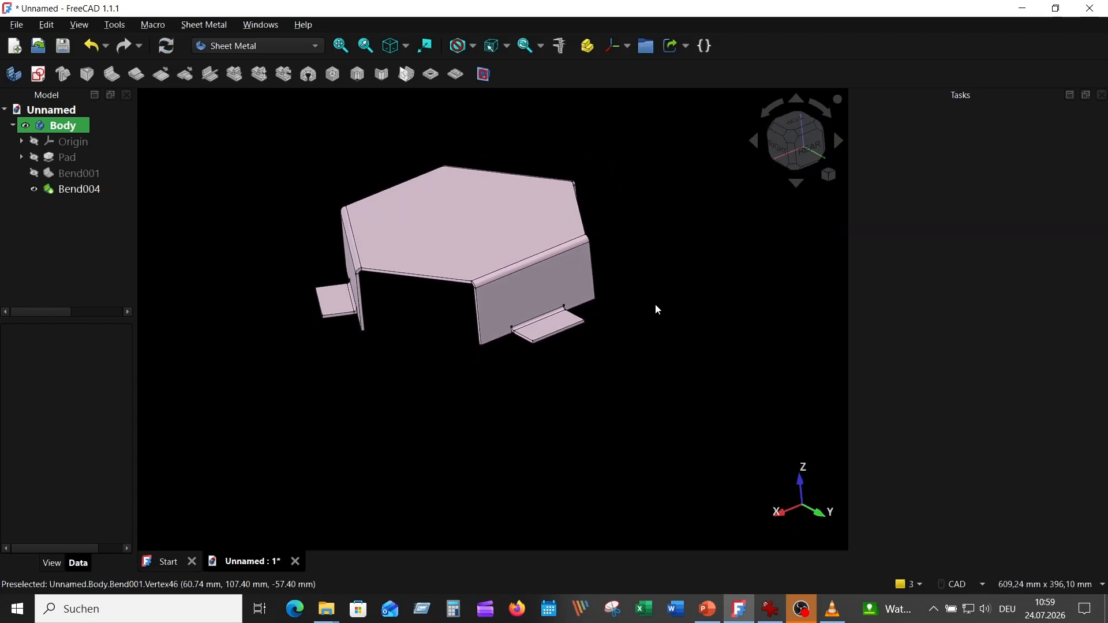
Measure the length of one new tab's side edge
left_click(392, 46)
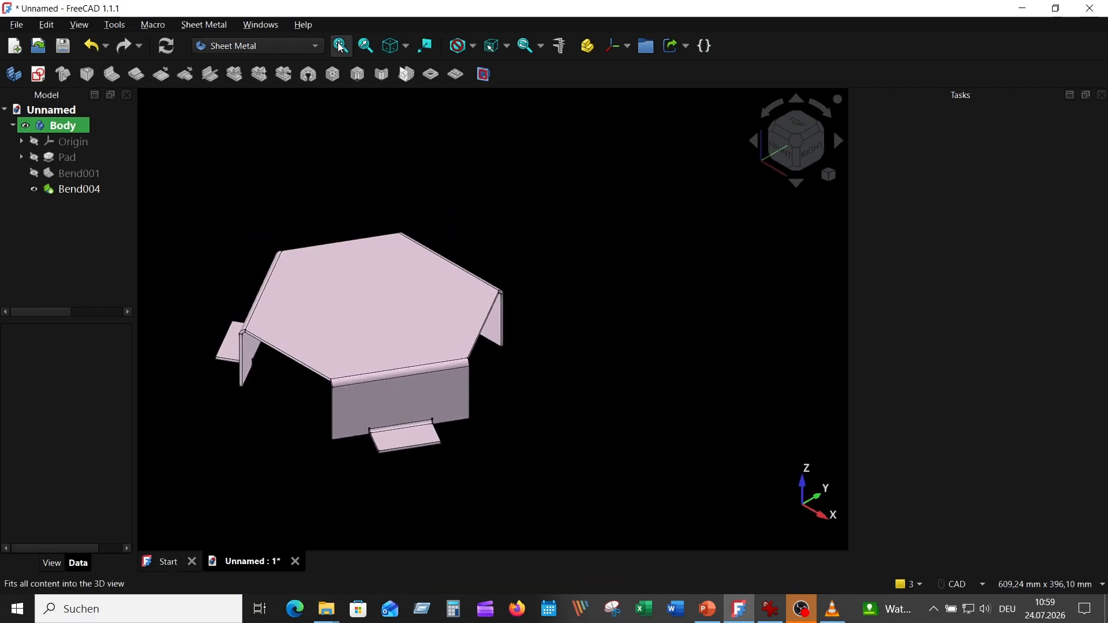
left_click(342, 46)
middle_click_drag(746, 351, 715, 345)
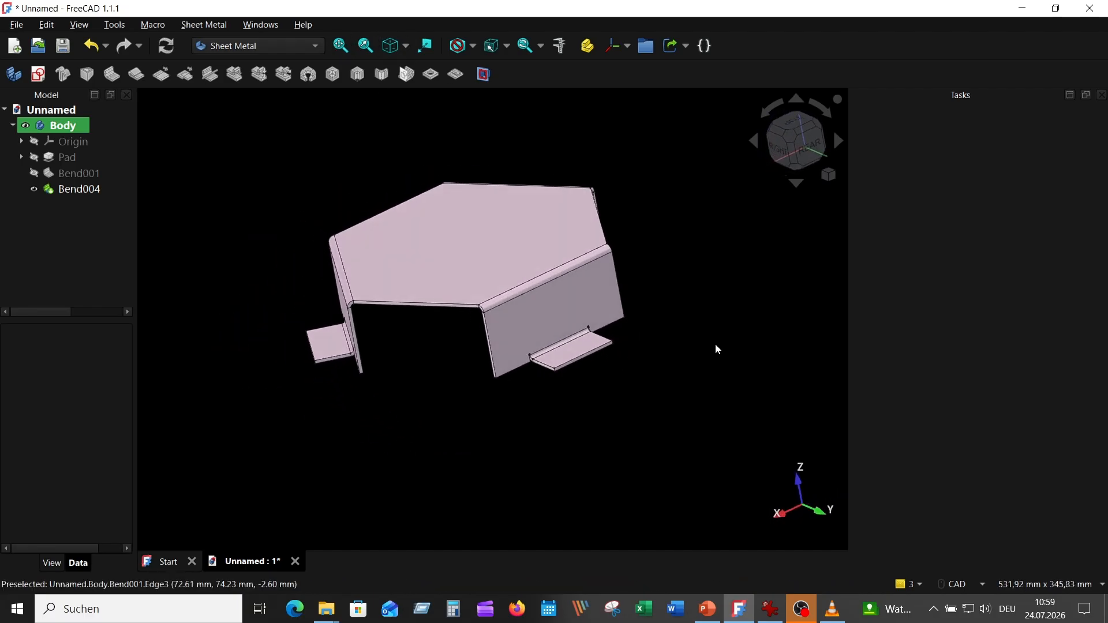
left_click(586, 335)
middle_click_drag(728, 394, 774, 335)
scroll(680, 370, "up", 5)
scroll(657, 344, "up", 2)
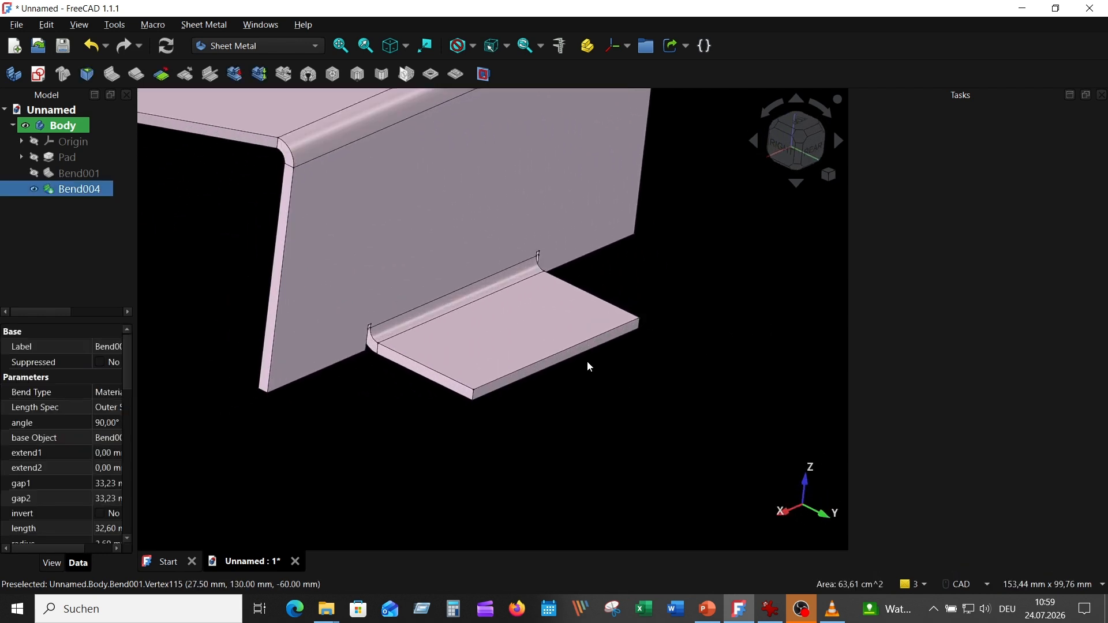
scroll(560, 363, "down", 3)
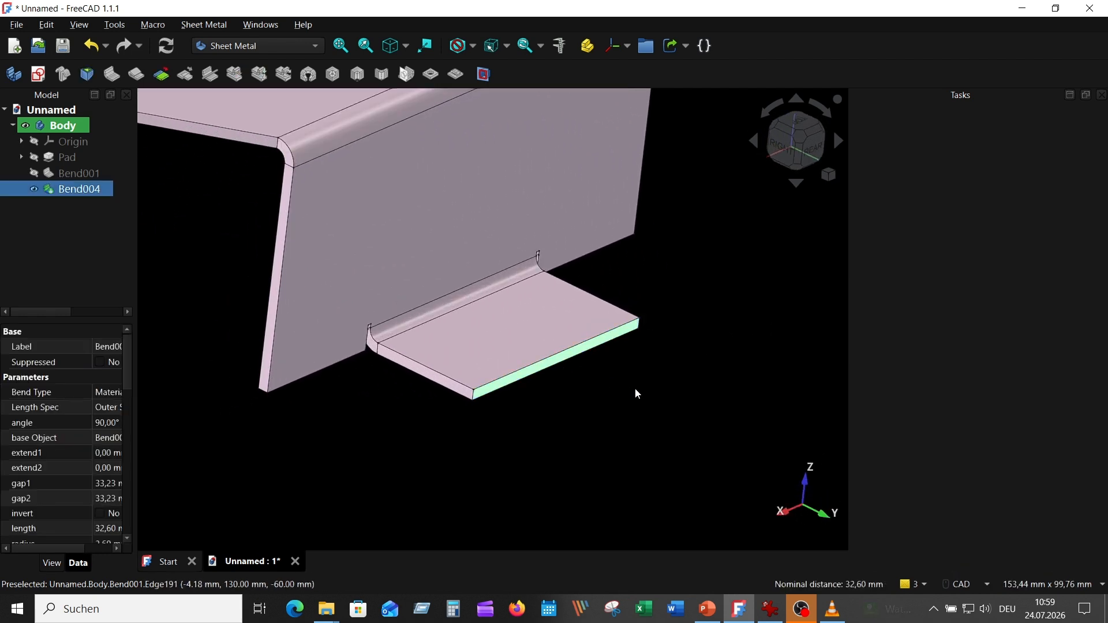
middle_click_drag(702, 299, 678, 188)
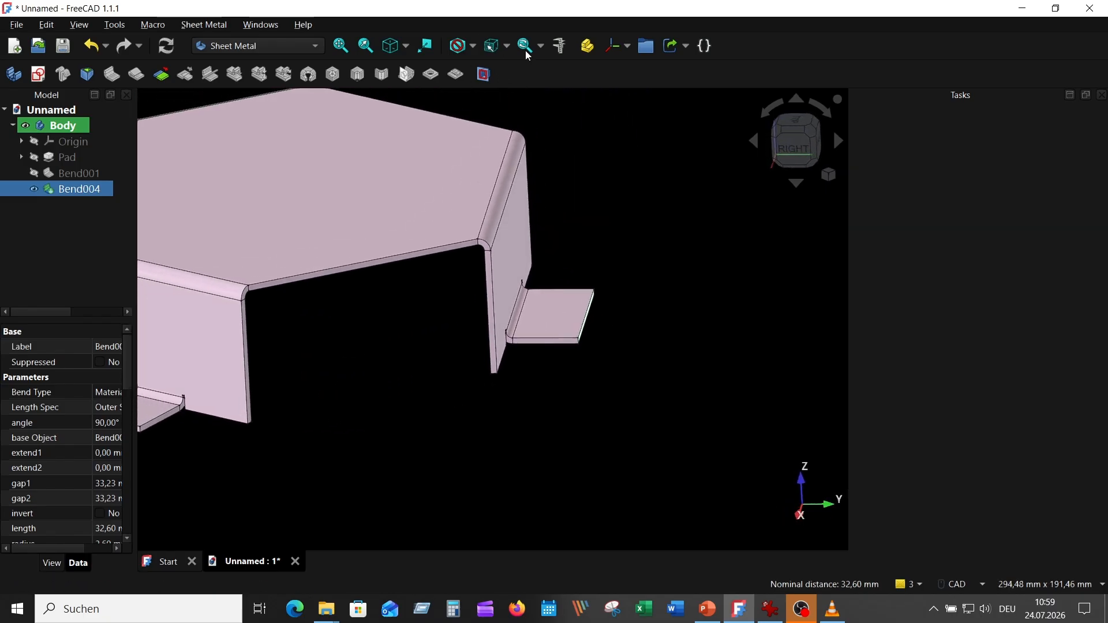
left_click(560, 46)
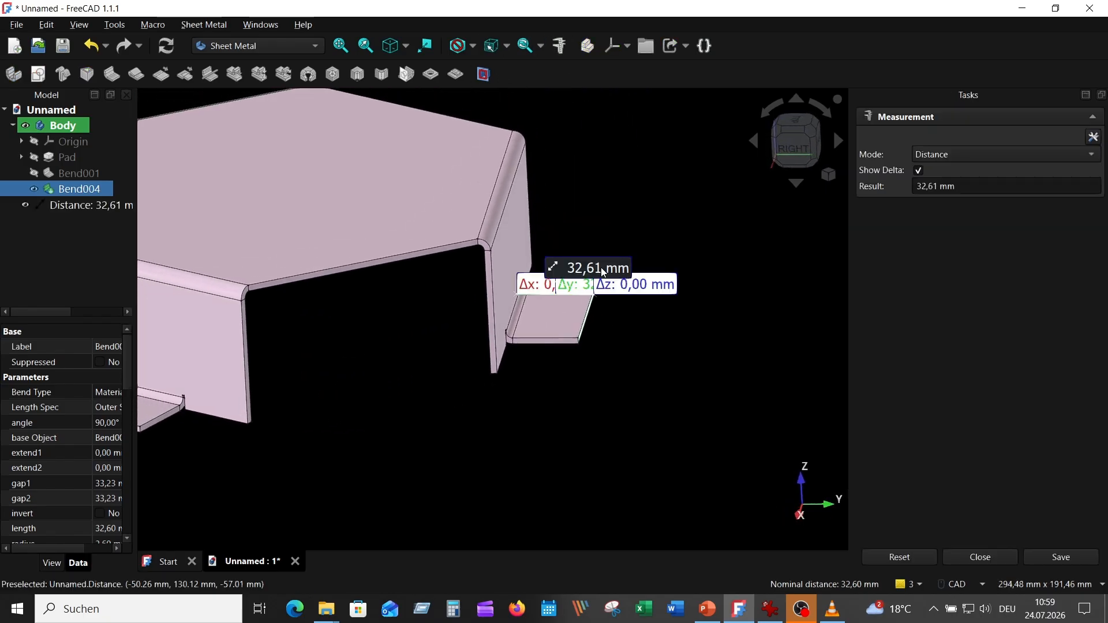
left_click_drag(601, 267, 605, 192)
middle_click_drag(654, 304, 816, 365)
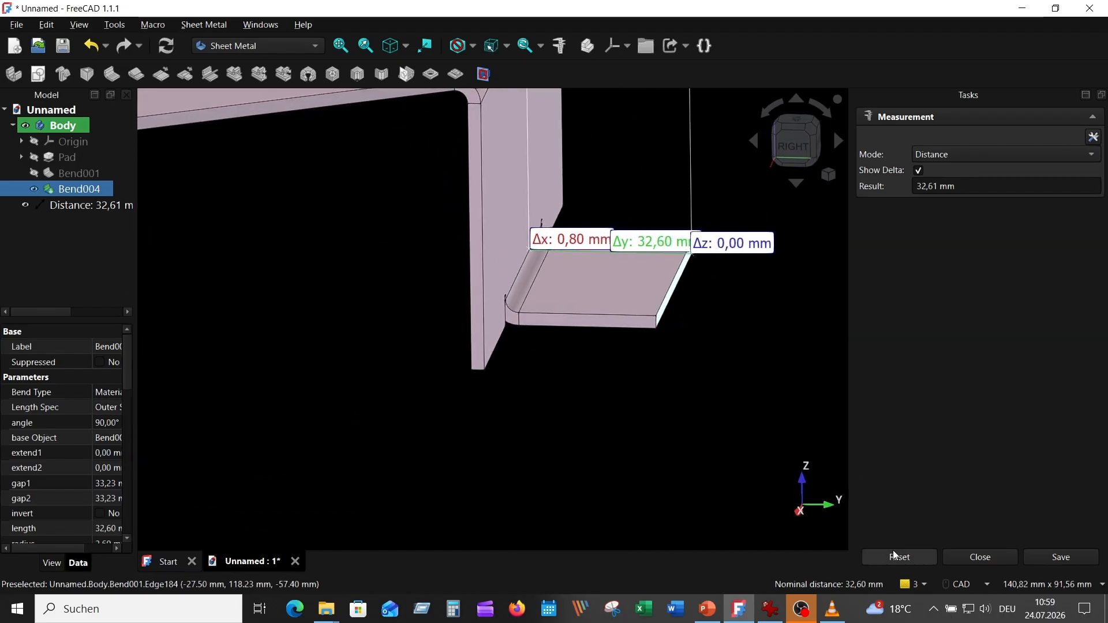
left_click(924, 558)
left_click(960, 563)
Check the reference drawing, then create a sketch on one tab's top face and project its outer edge as external geometry
middle_click_drag(840, 470, 640, 381)
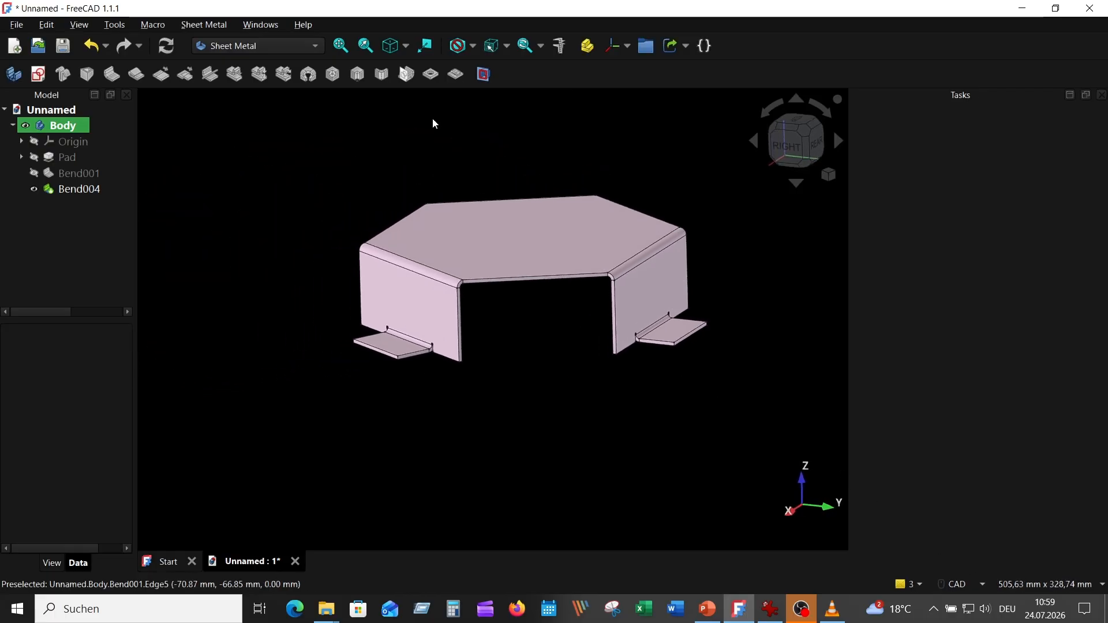
left_click(390, 46)
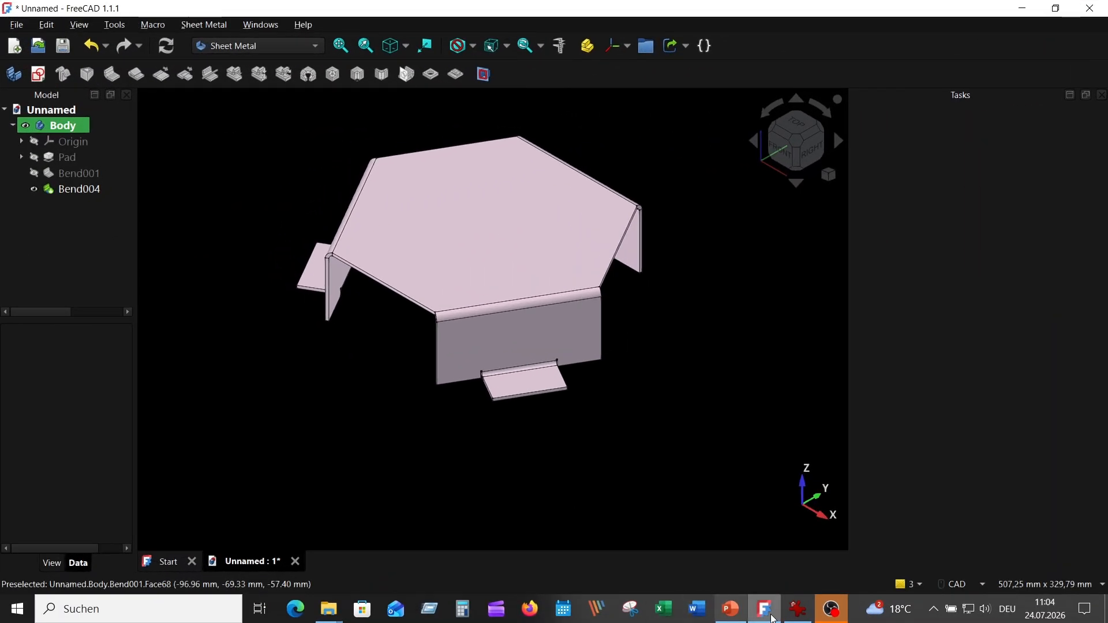
left_click(799, 613)
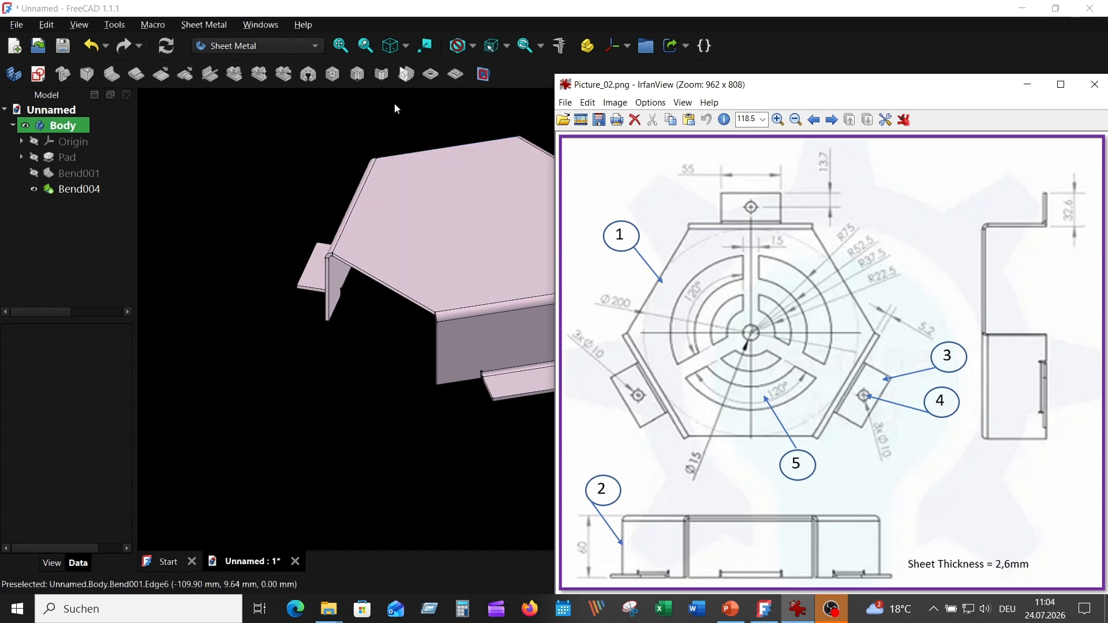
left_click(353, 100)
middle_click_drag(571, 169, 715, 219)
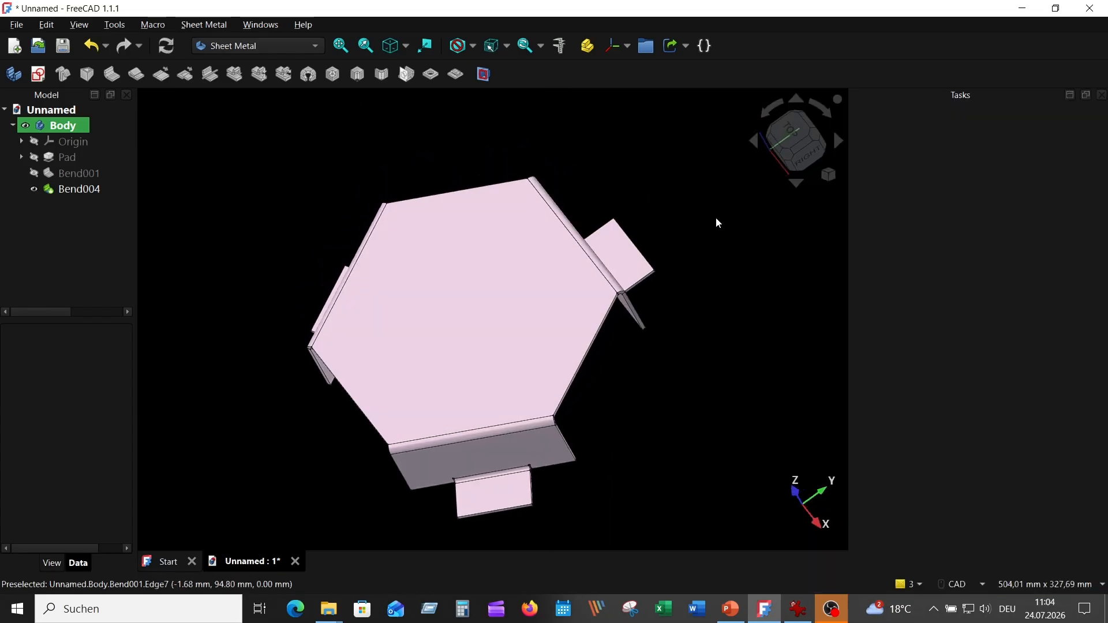
left_click(626, 254)
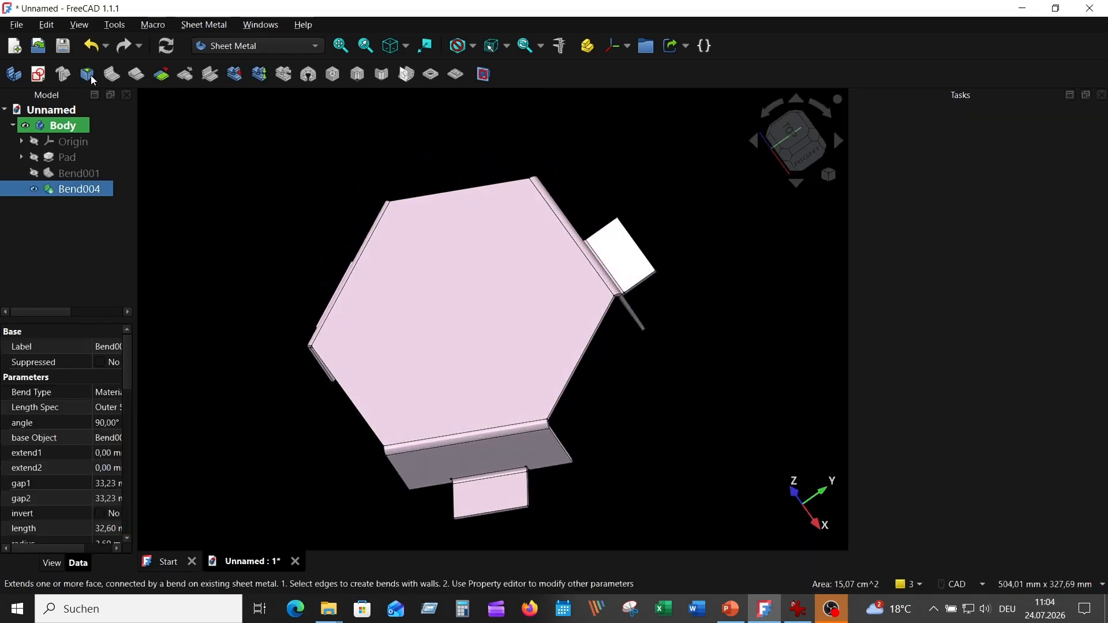
left_click(39, 74)
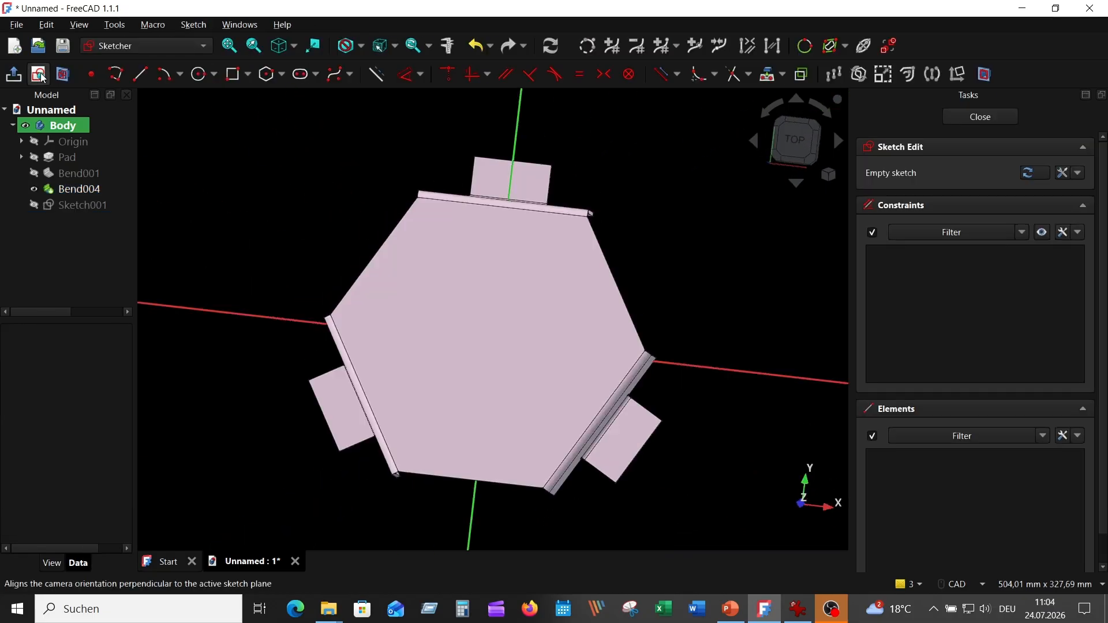
scroll(590, 165, "up", 3)
scroll(592, 167, "up", 2)
middle_click_drag(598, 173, 746, 191)
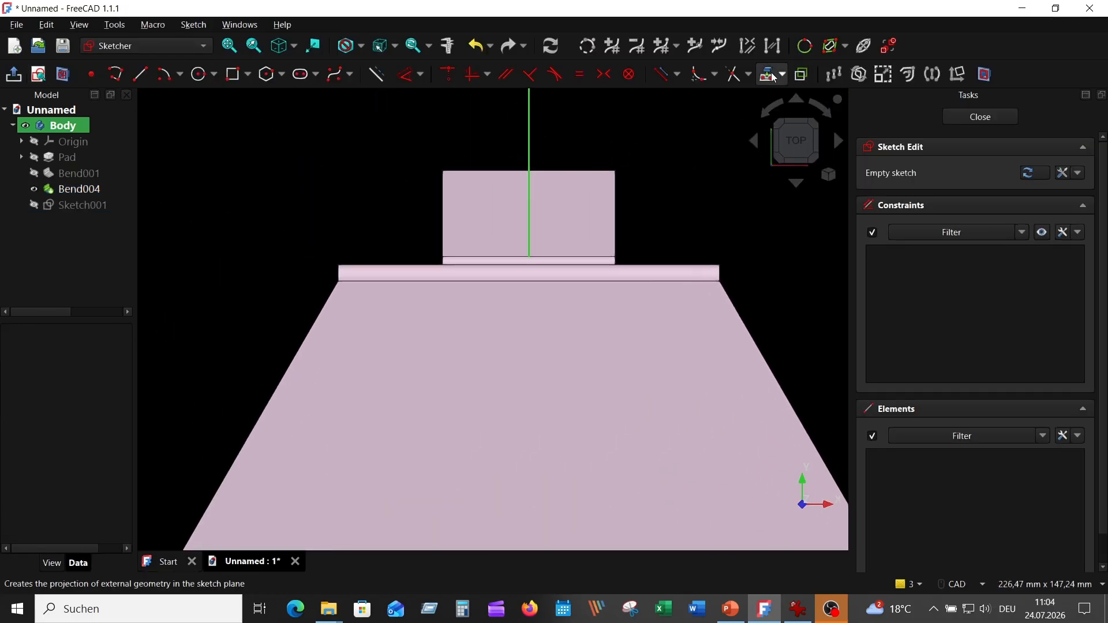
left_click(888, 46)
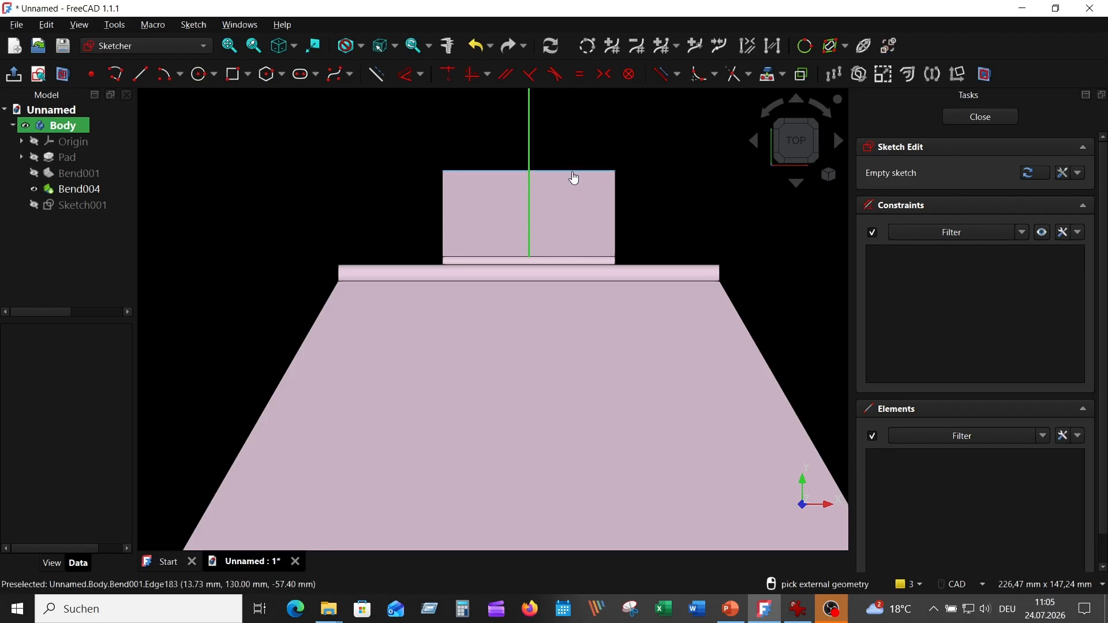
left_click(575, 176)
scroll(682, 180, "up", 3)
key("Escape")
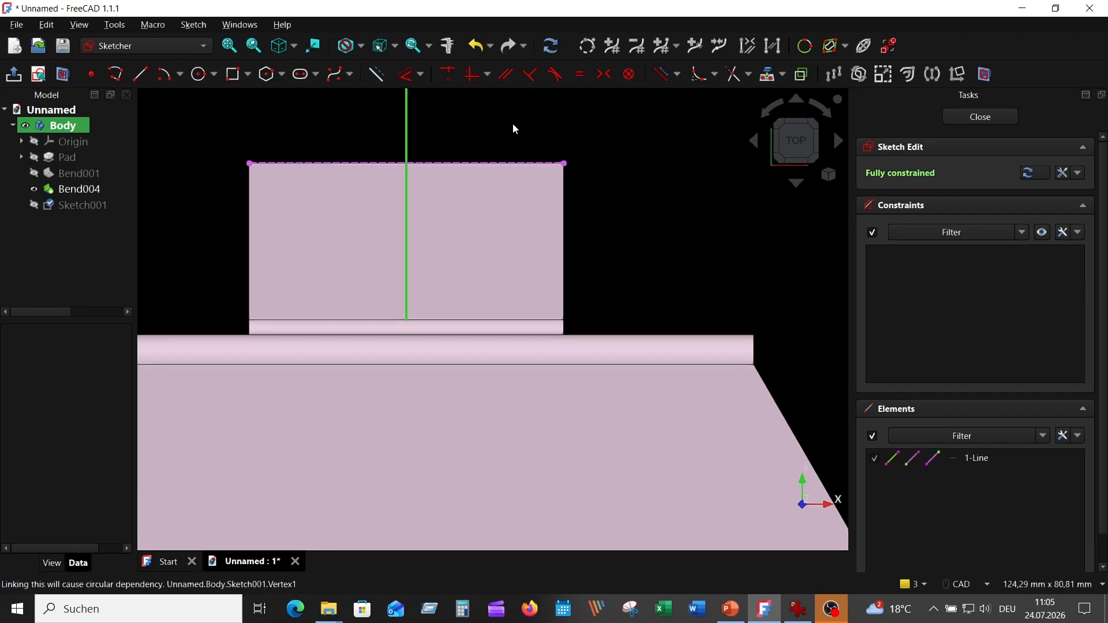
Draw a 10 mm diameter circle centred on the sketch's vertical axis
left_click(200, 74)
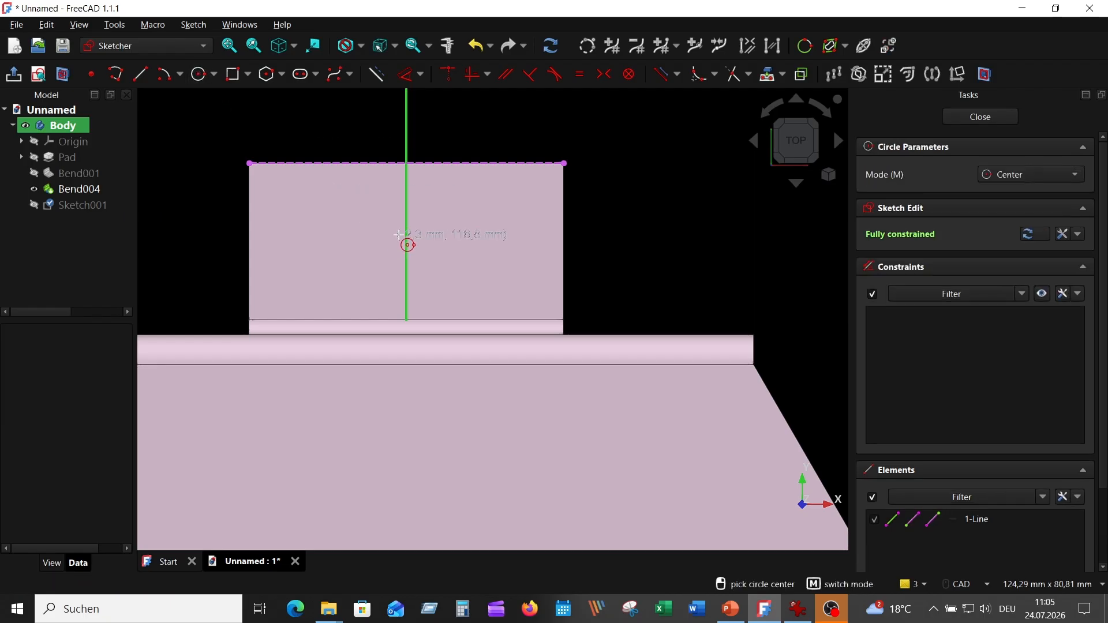
left_click(402, 233)
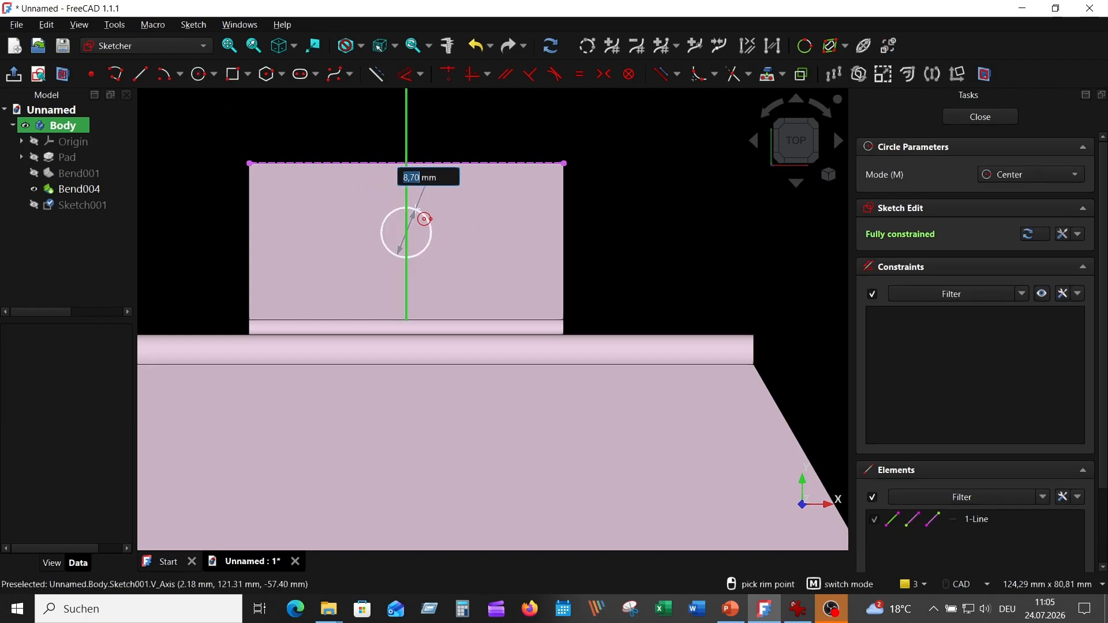
type("10")
key("Return")
key("Escape")
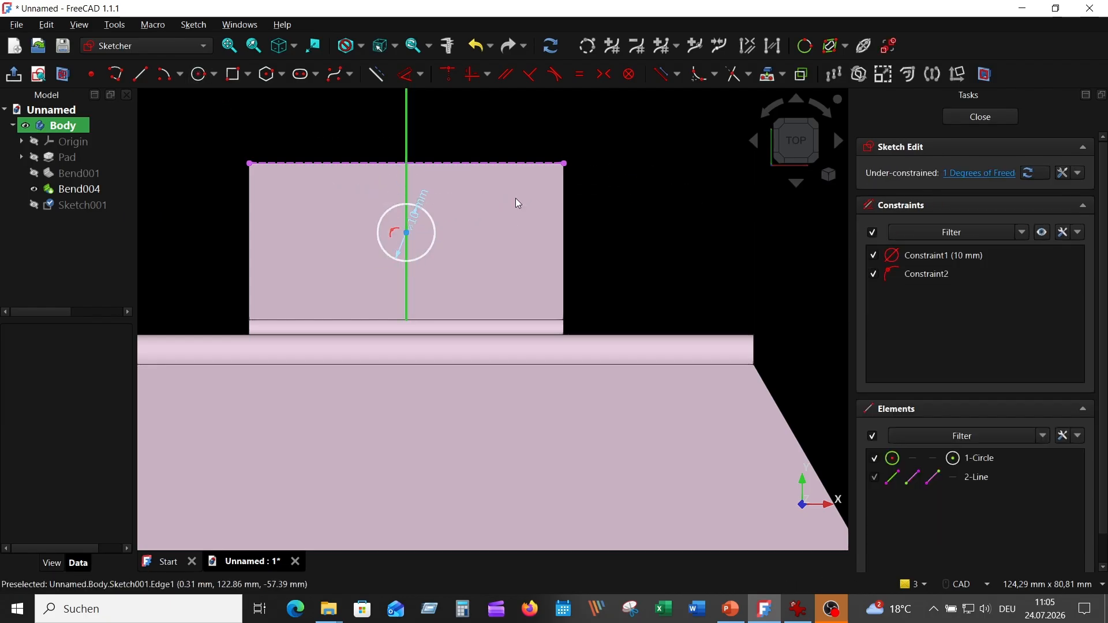
Constrain the circle's centre 13,7 mm from the projected outer edge of the tab
left_click_drag(423, 203, 317, 124)
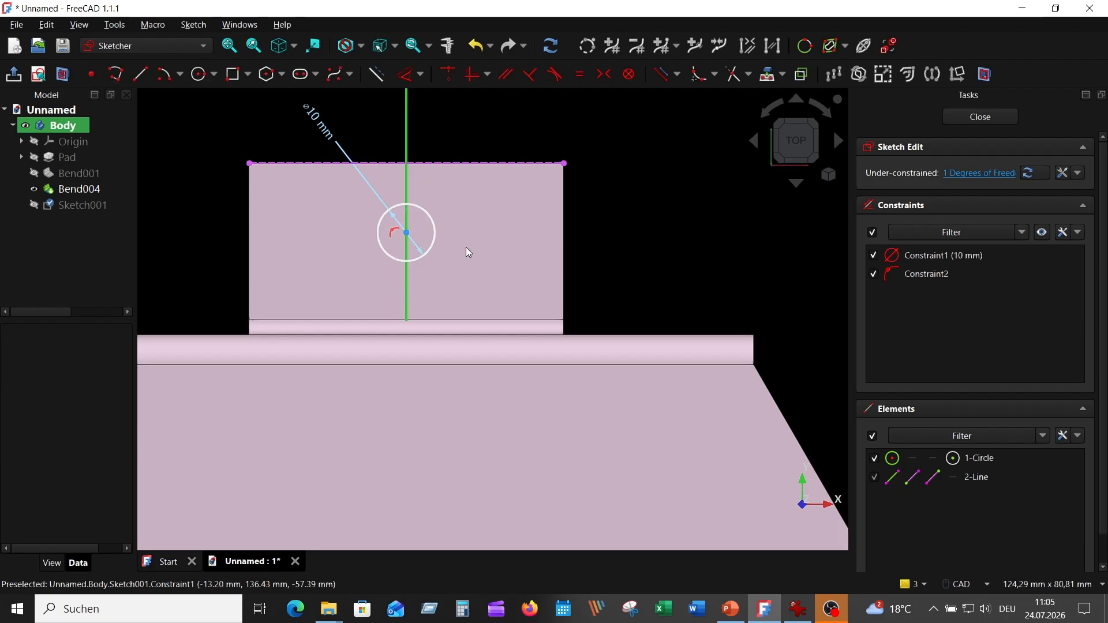
left_click(407, 232)
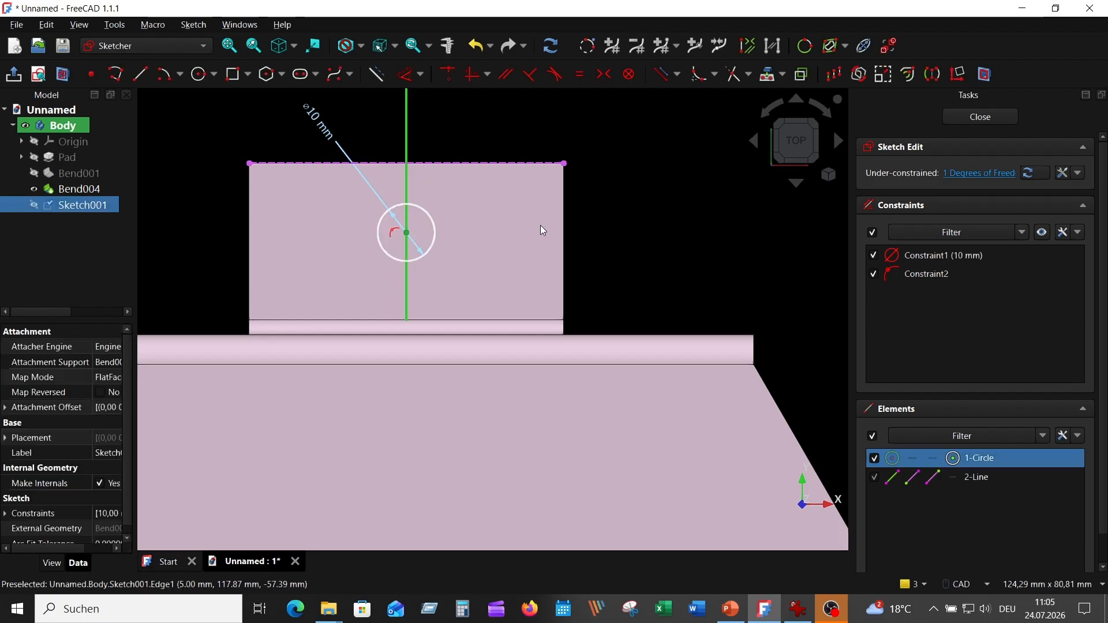
left_click(527, 165)
left_click(407, 76)
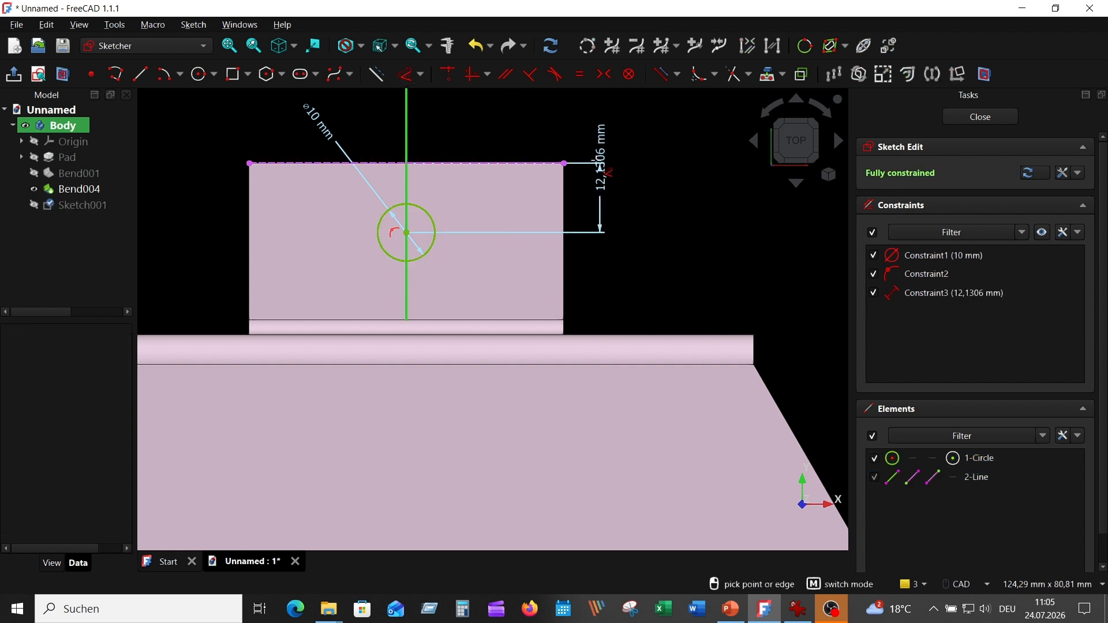
middle_click_drag(599, 131, 601, 233)
left_click(601, 200)
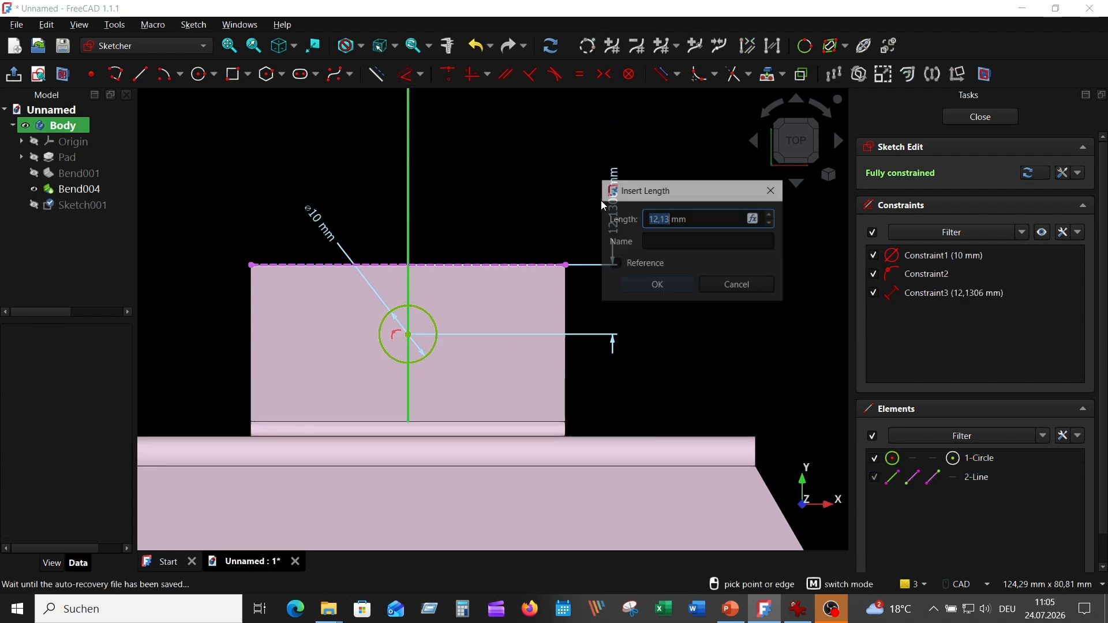
left_click(798, 609)
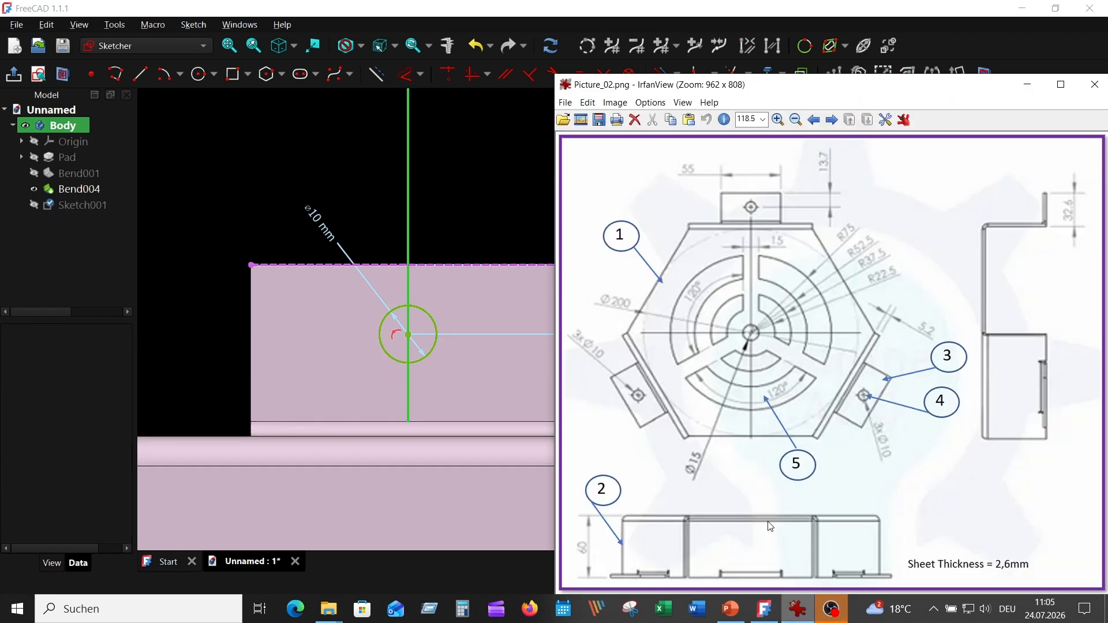
left_click(504, 150)
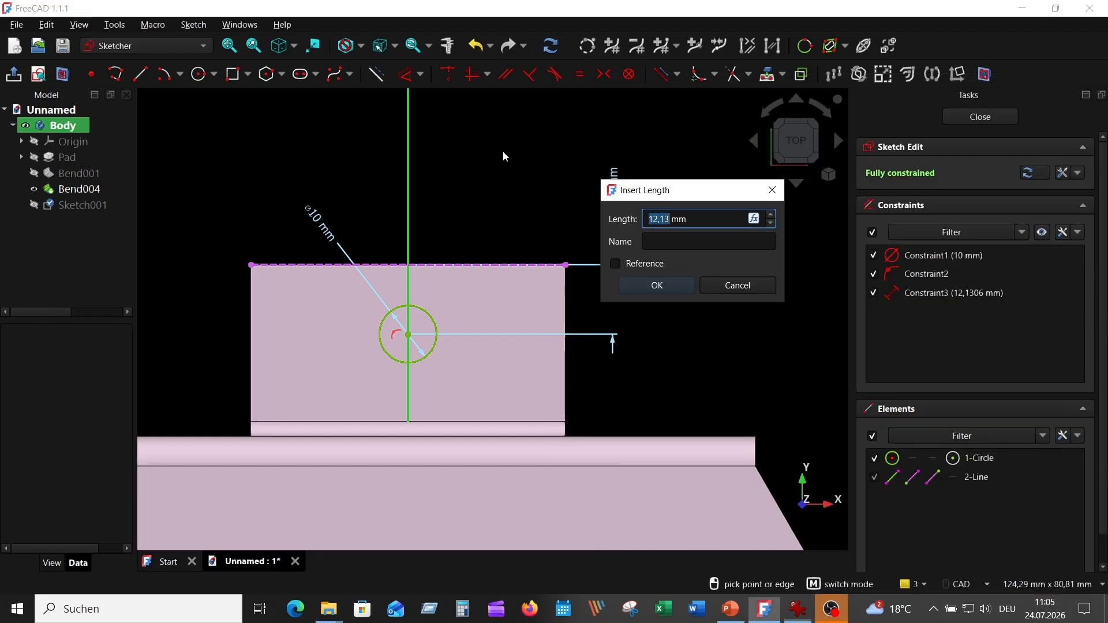
type("13,7")
key("Return")
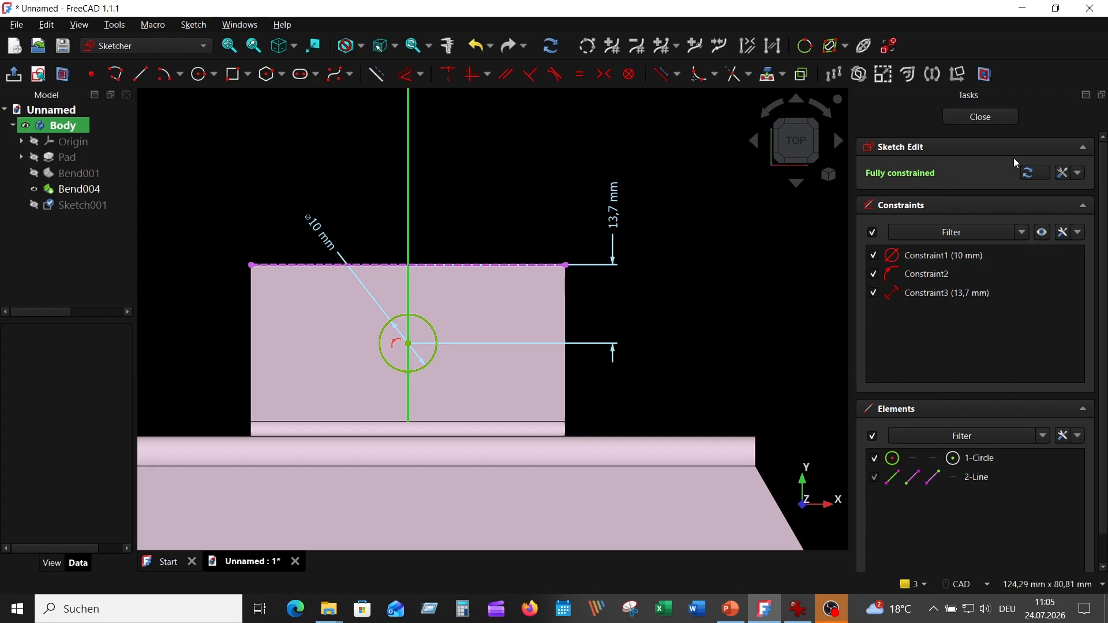
Close the sketch and switch to the Part Design workbench
left_click(980, 117)
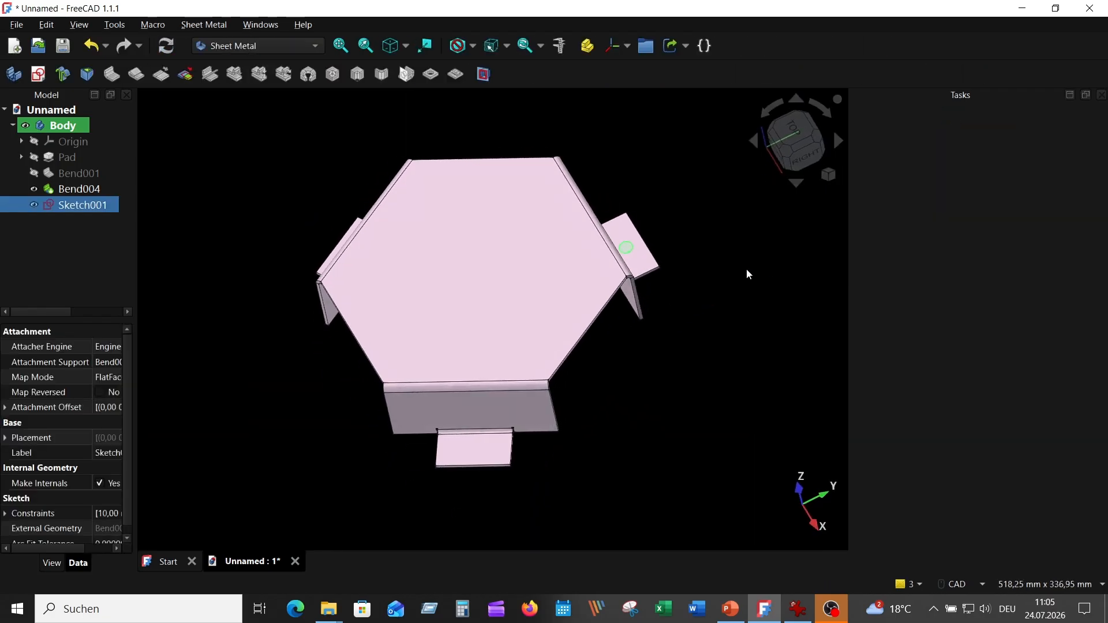
left_click(283, 46)
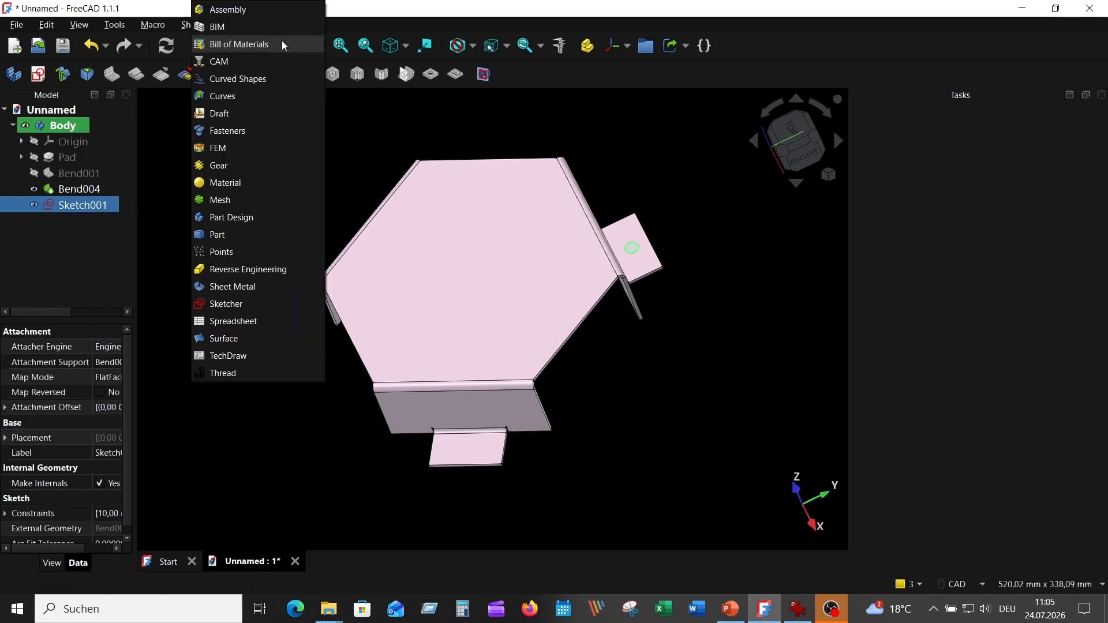
left_click(265, 222)
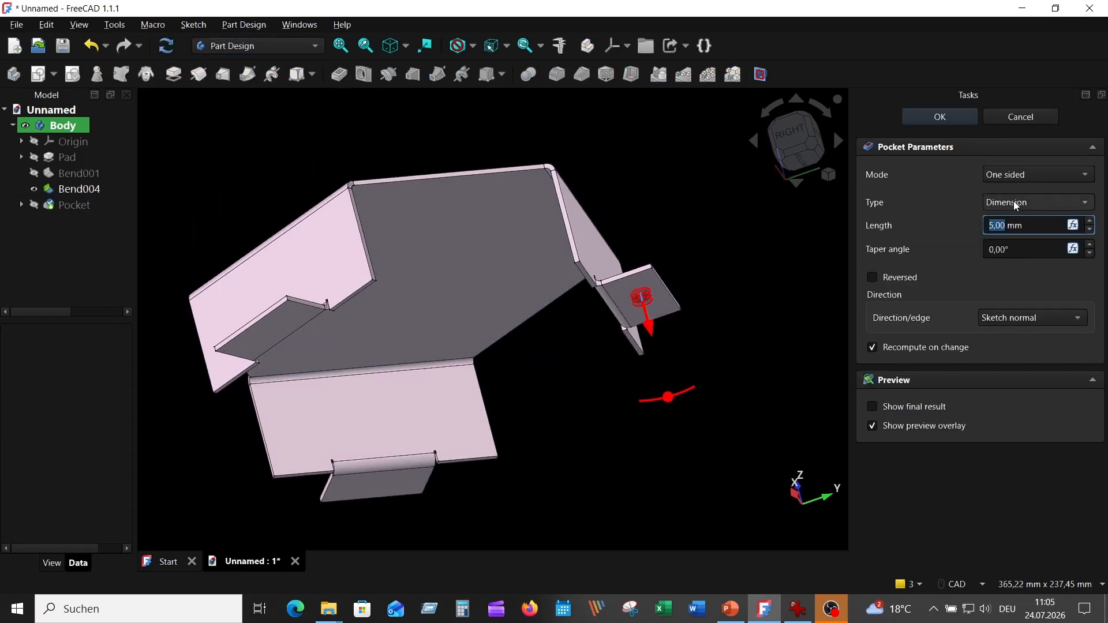
Set the hole pocket to cut up to the tab's top face and confirm it
left_click(1016, 203)
left_click(1031, 252)
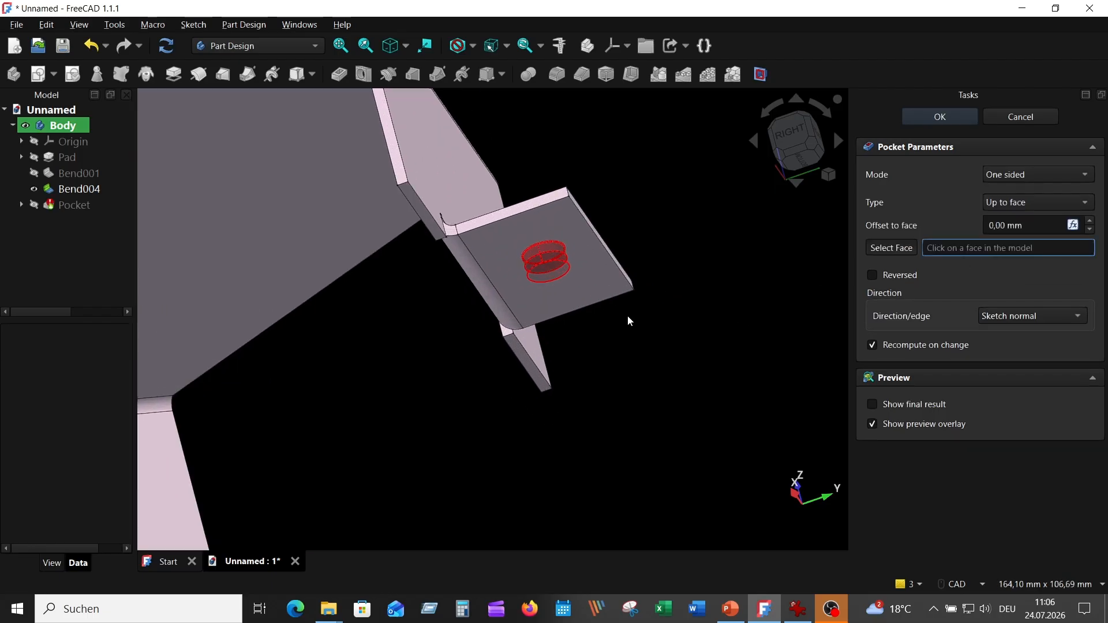
left_click(601, 282)
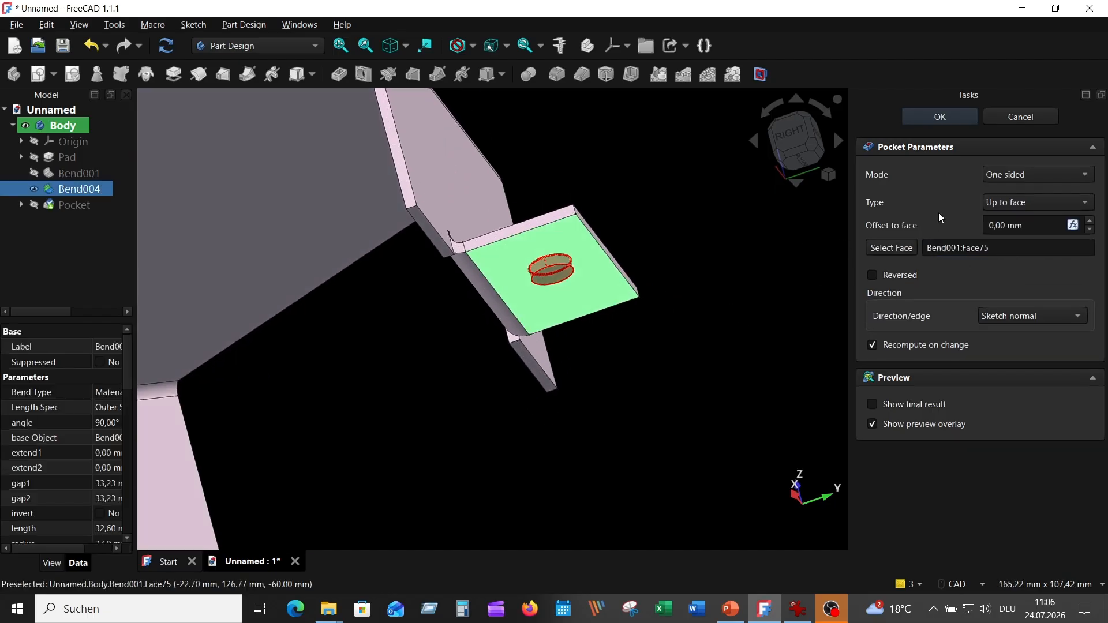
left_click(931, 125)
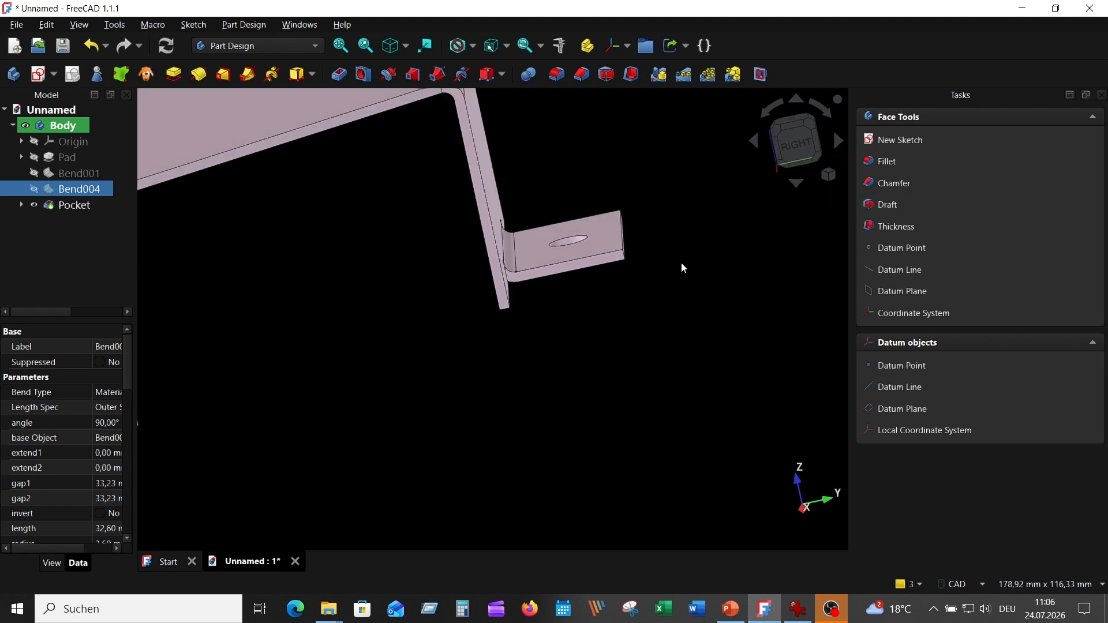
Create a polar pattern of the hole pocket around the base Z-axis with 3 occurrences over 360°
key("0")
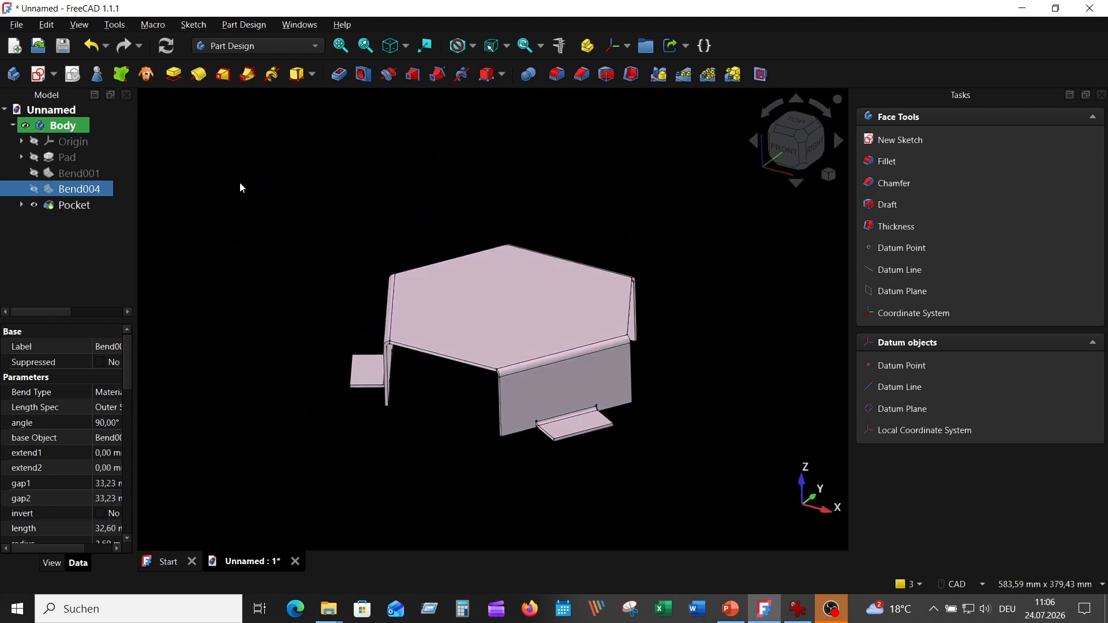
middle_click_drag(320, 213, 428, 254)
left_click(82, 206)
middle_click_drag(369, 203, 459, 150)
key("0")
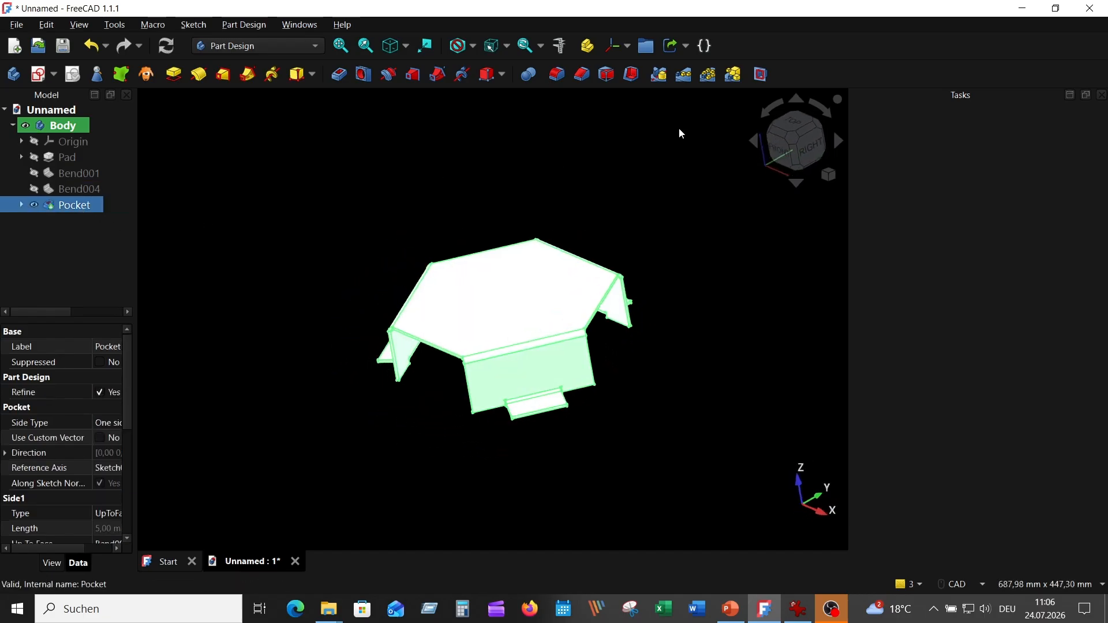
left_click(710, 78)
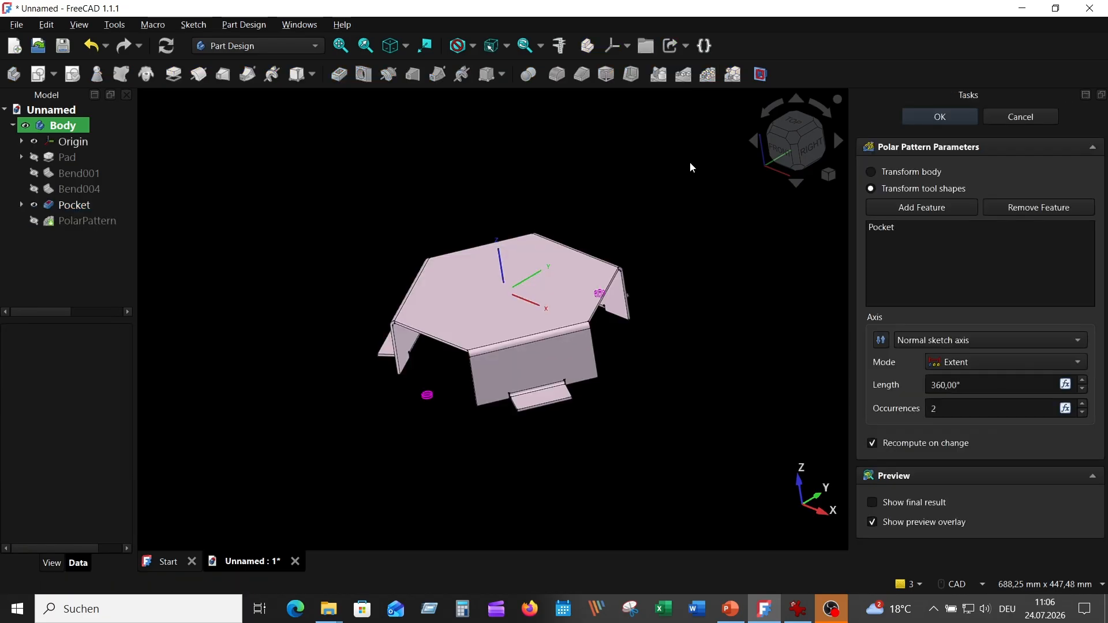
middle_click_drag(690, 162, 706, 269)
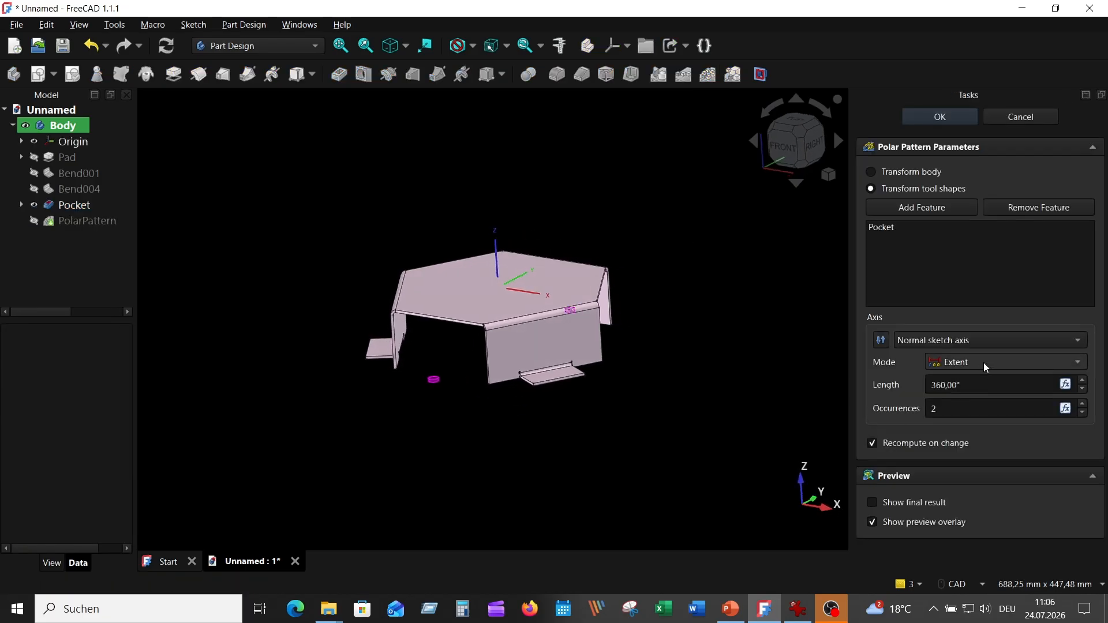
left_click(980, 340)
left_click(946, 393)
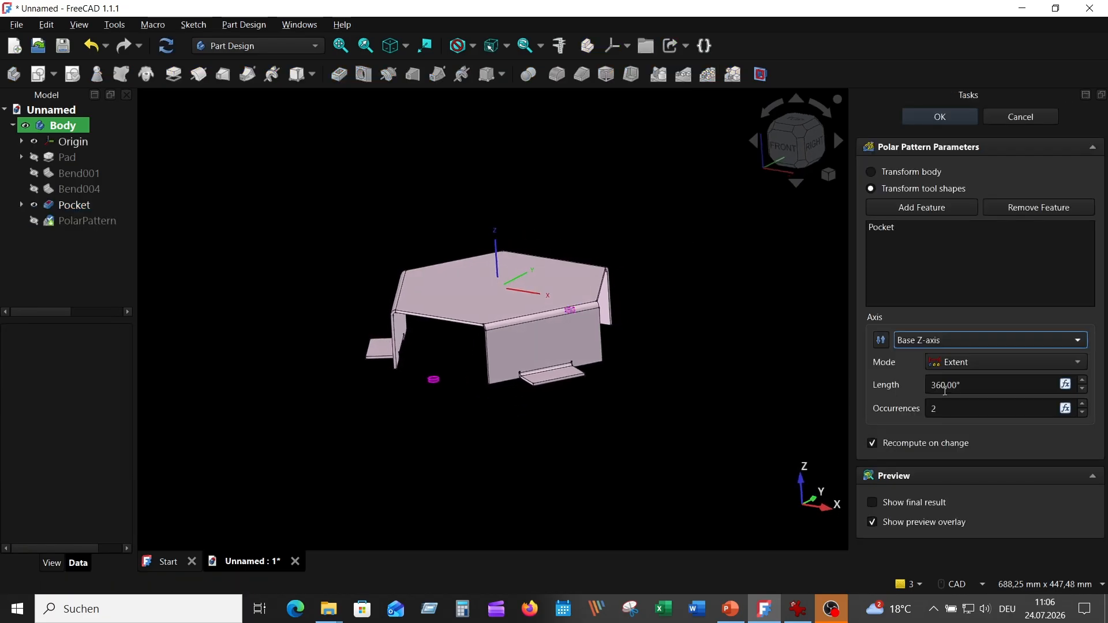
left_click(1083, 405)
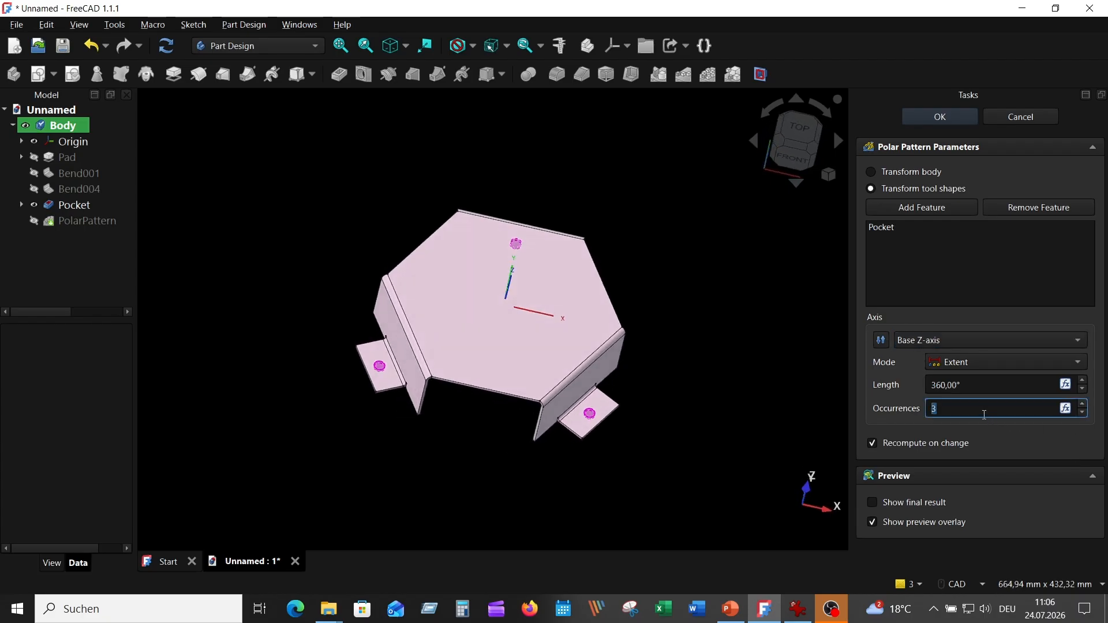
left_click(940, 116)
Check the reference drawing, then start a new sketch on the hexagon's top face
key("1")
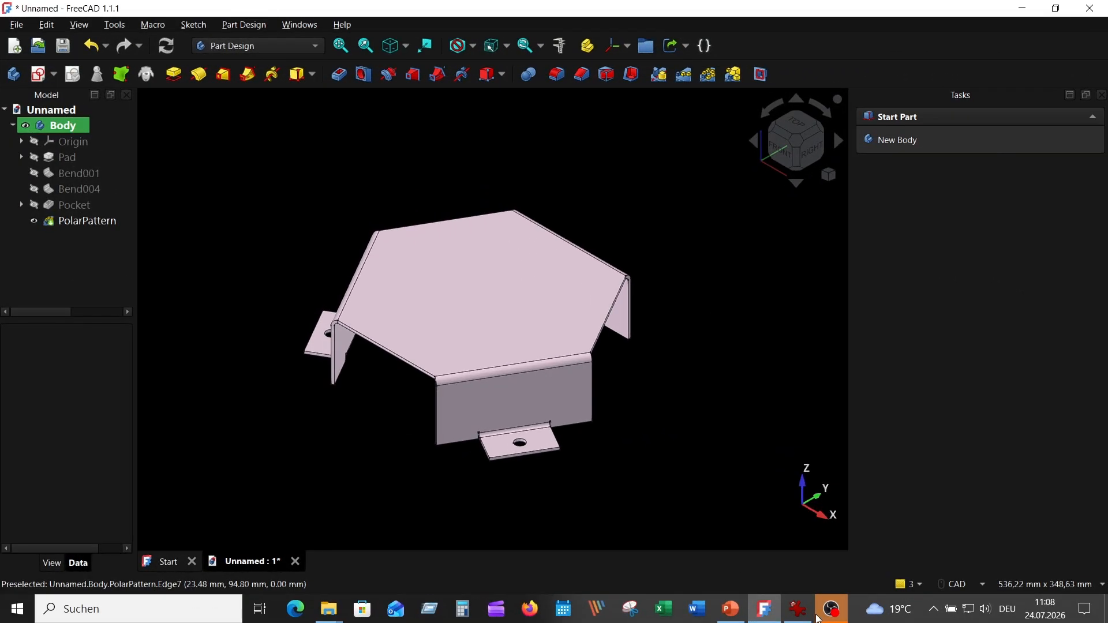
left_click(800, 609)
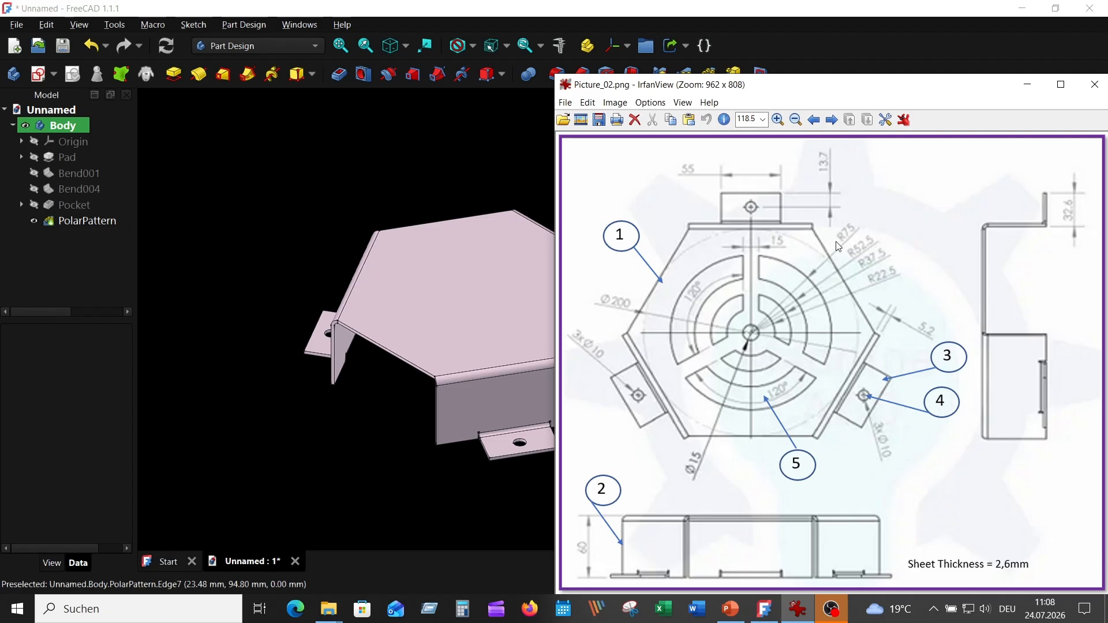
left_click(379, 155)
left_click(479, 270)
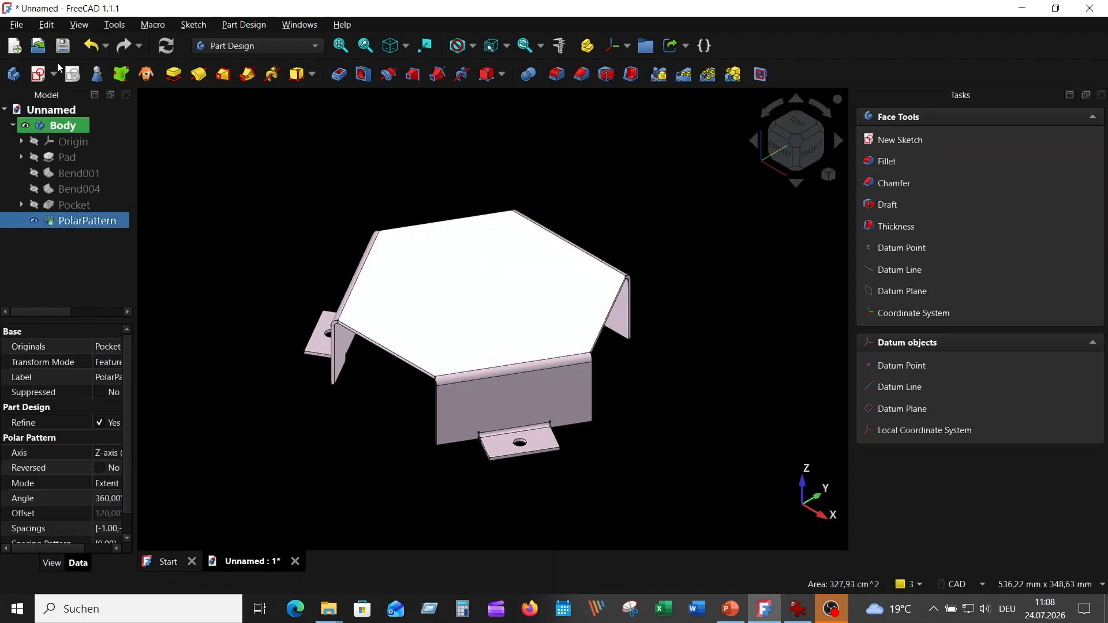
left_click(38, 76)
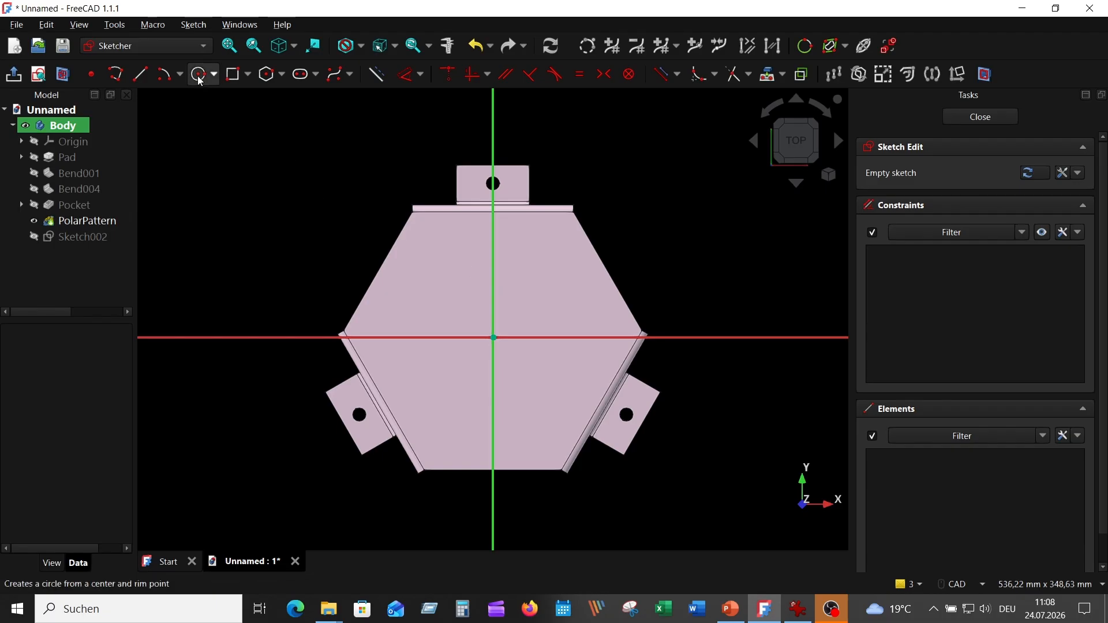
Draw three concentric circles centred on the origin with diameters of 15, 45 and 75 mm
left_click(201, 74)
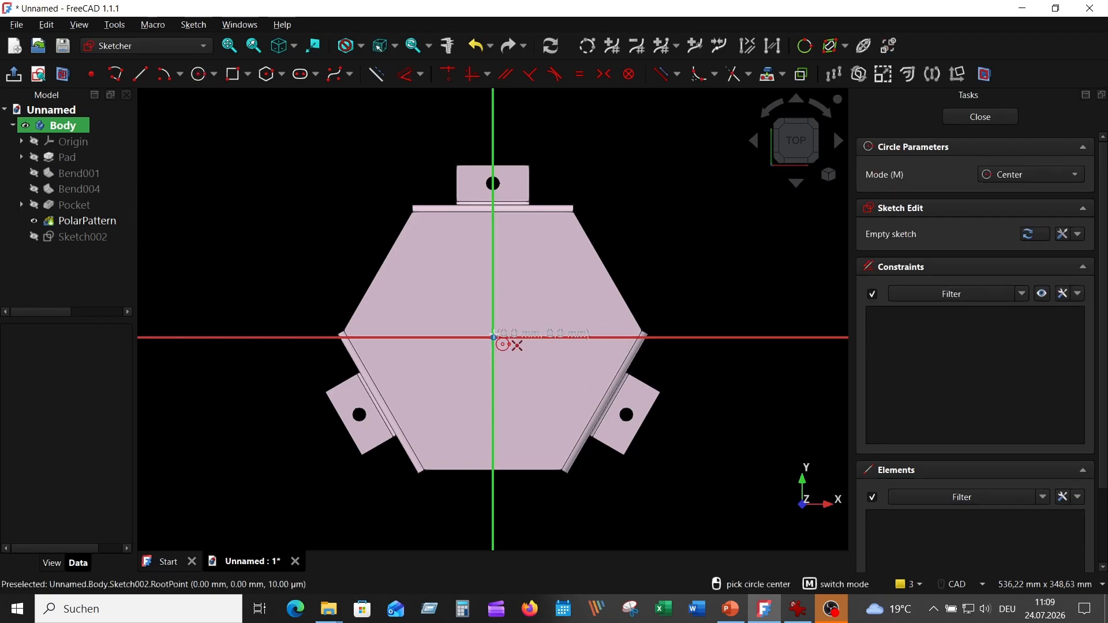
left_click(494, 338)
type("15")
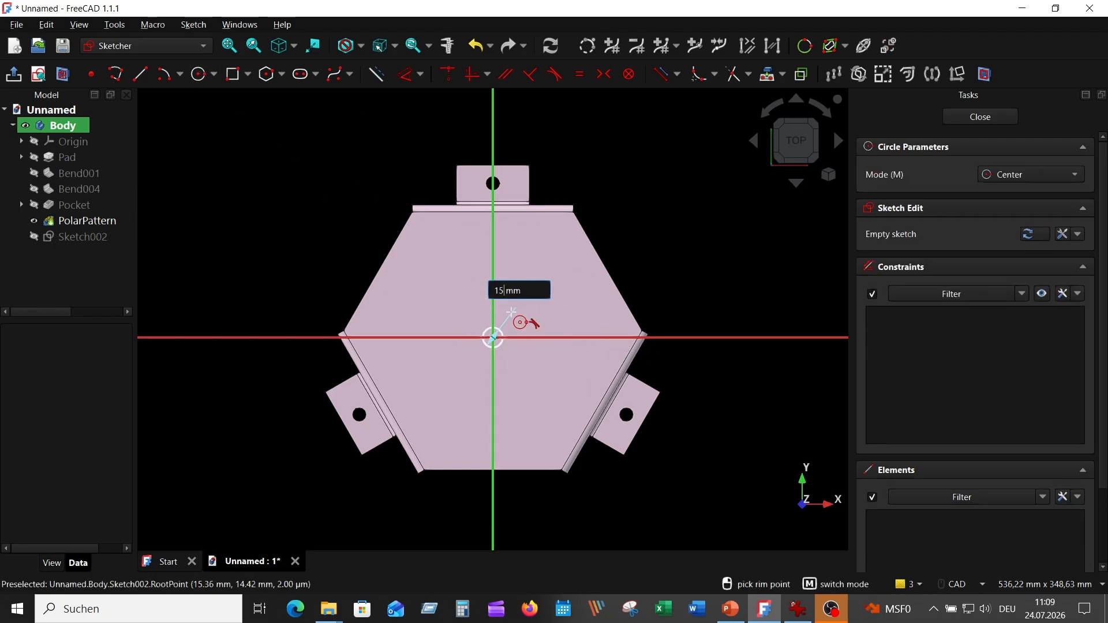
key("Return")
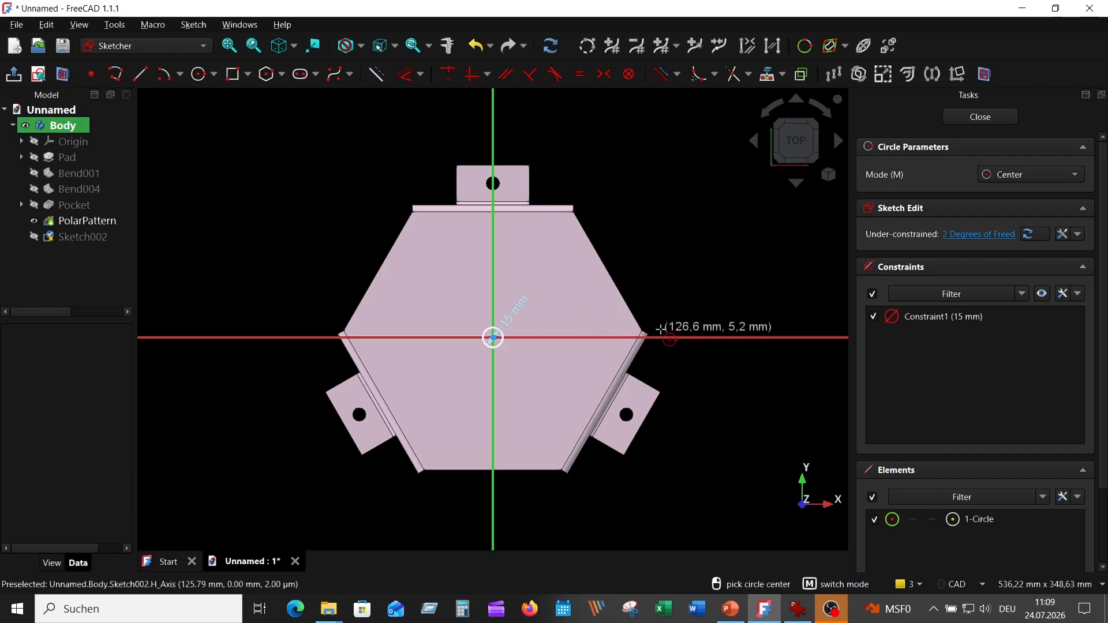
left_click(493, 338)
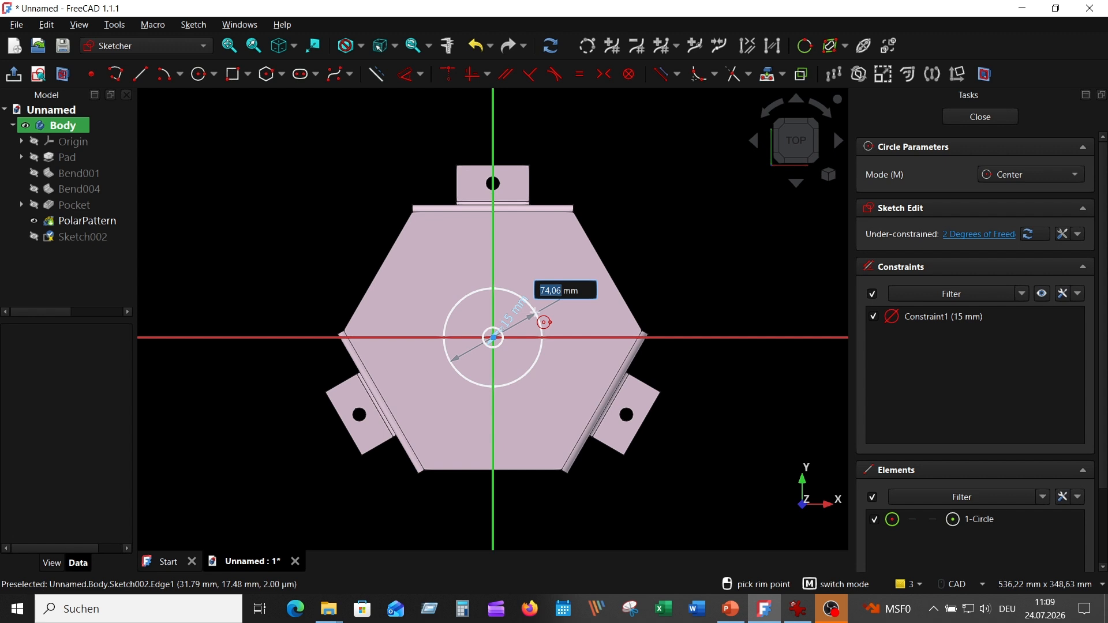
type("45")
key("Return")
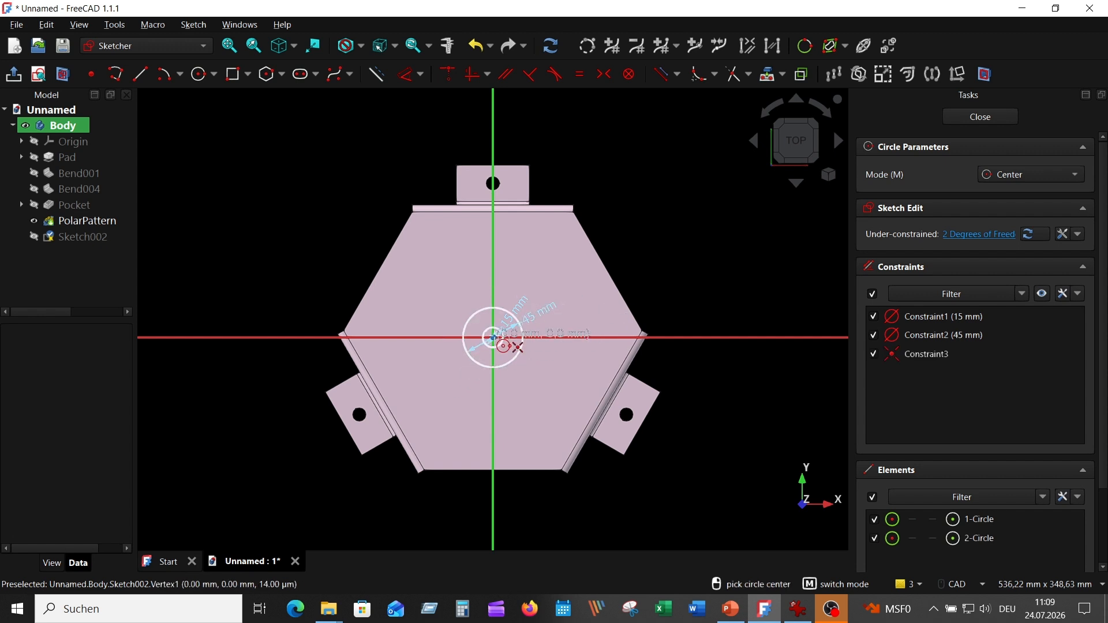
left_click(494, 338)
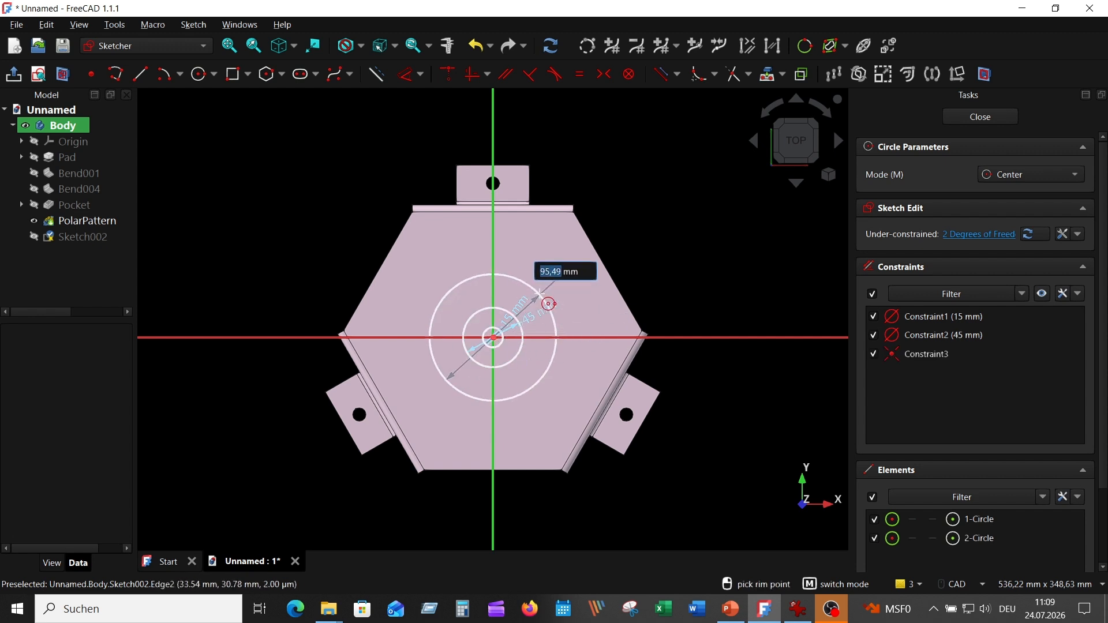
type("75")
key("Return")
key("Escape")
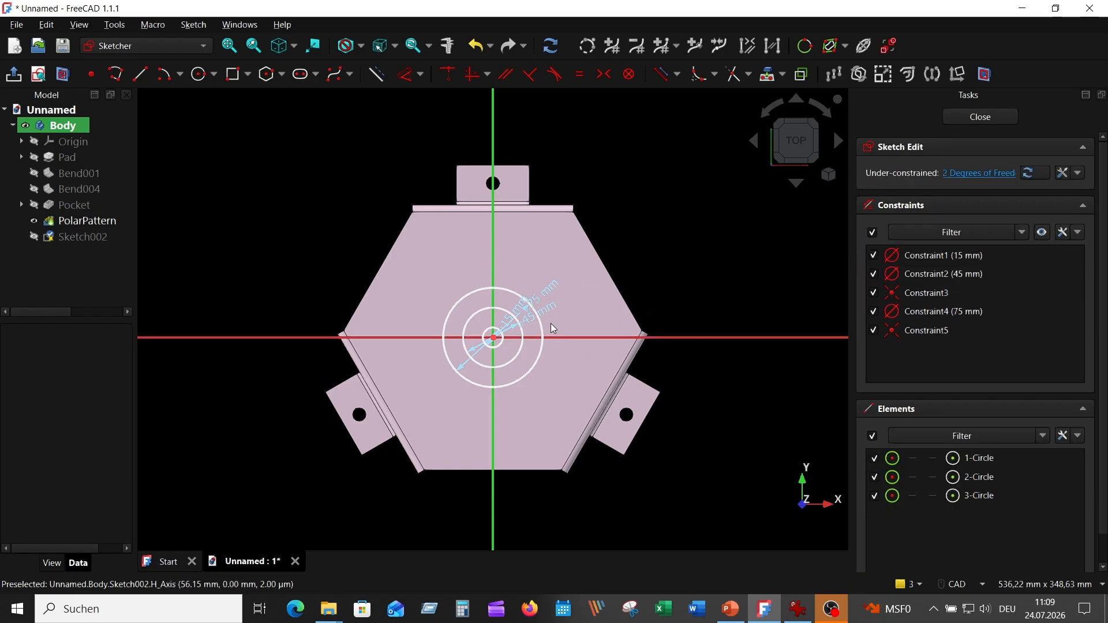
Move the three diameter labels outside the circles and compare with the reference drawing
left_click_drag(537, 312, 681, 268)
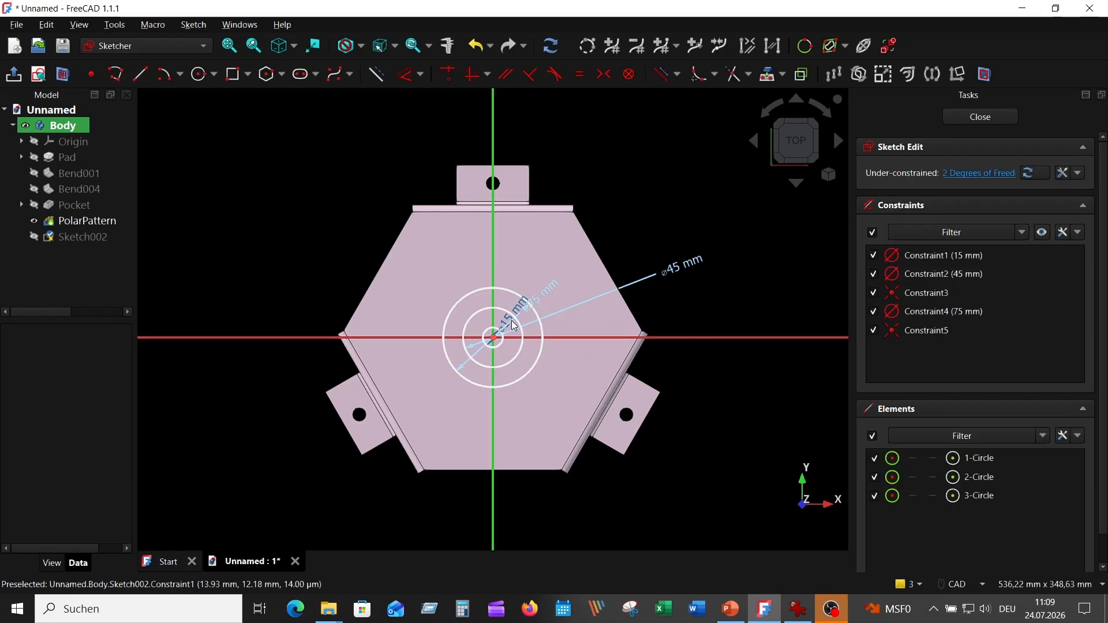
left_click_drag(515, 325, 701, 286)
left_click_drag(545, 292, 677, 236)
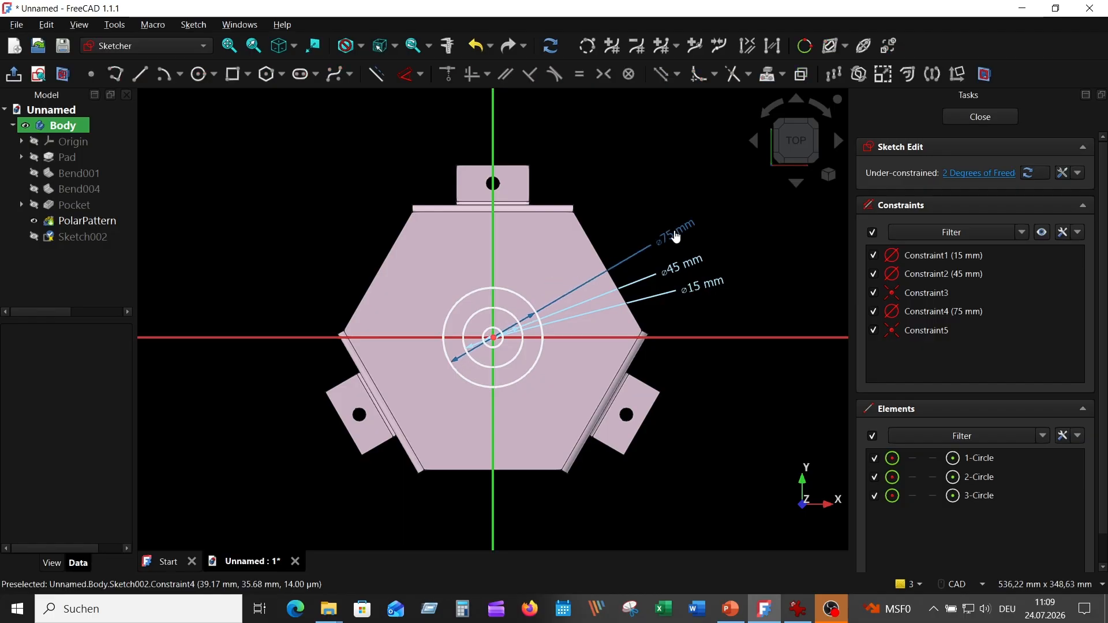
left_click(798, 609)
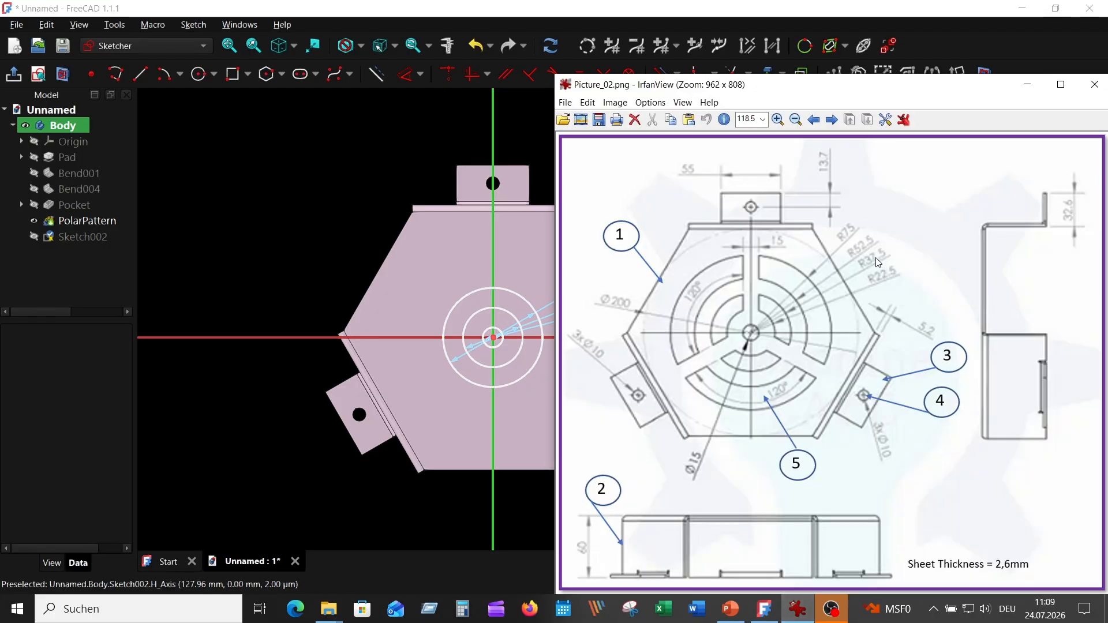
left_click(325, 137)
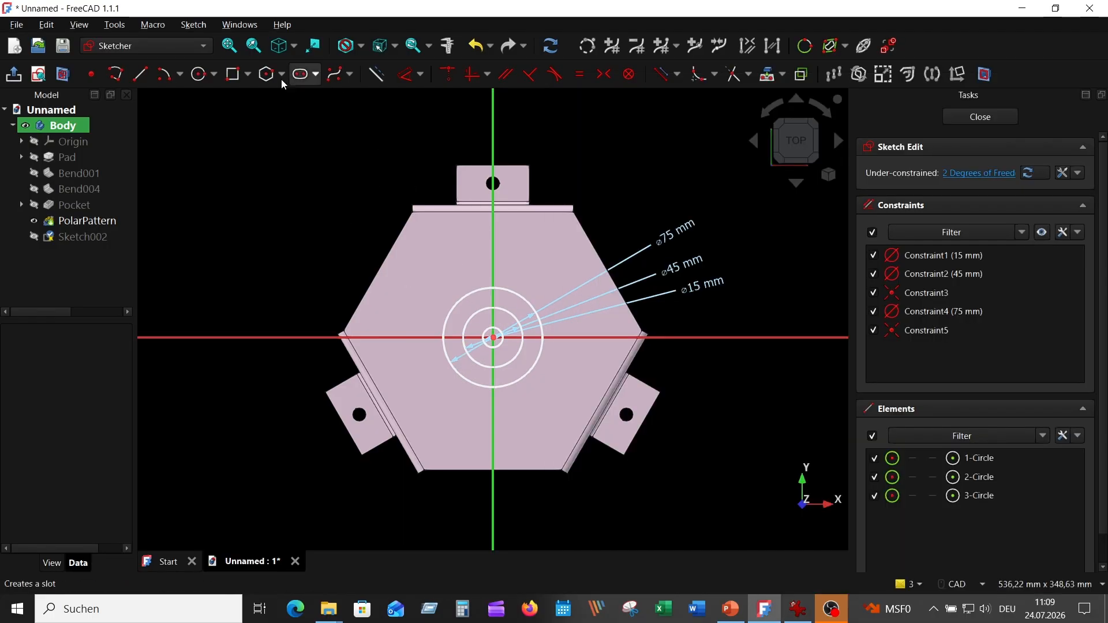
Add two more concentric circles at the origin with diameters of 105 and 150 mm
left_click(198, 74)
left_click(493, 337)
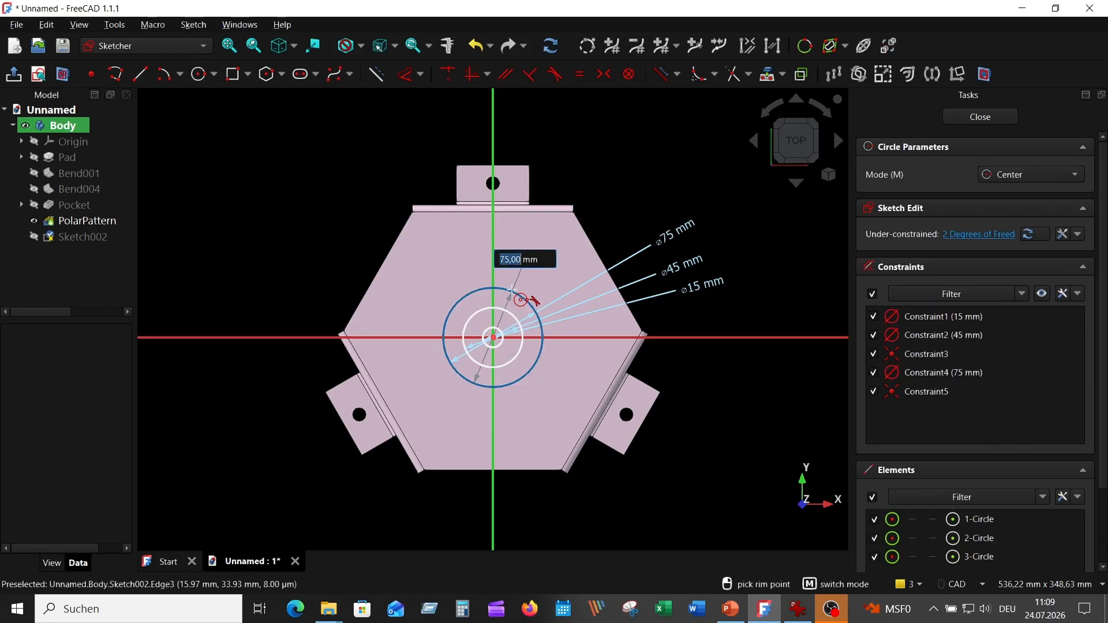
type("105")
key("Return")
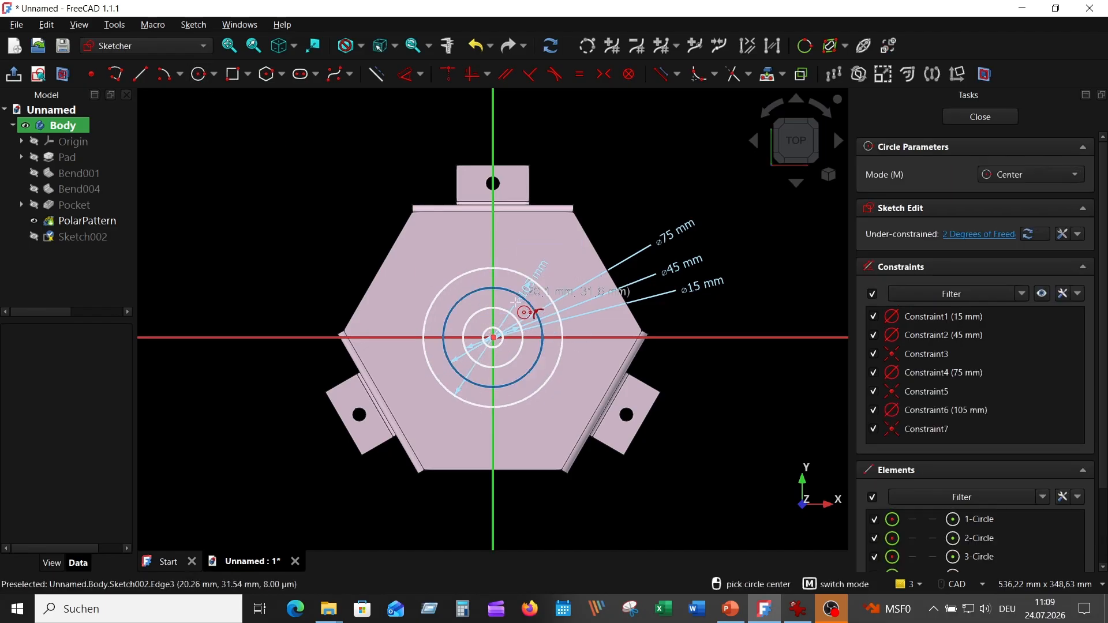
left_click(494, 338)
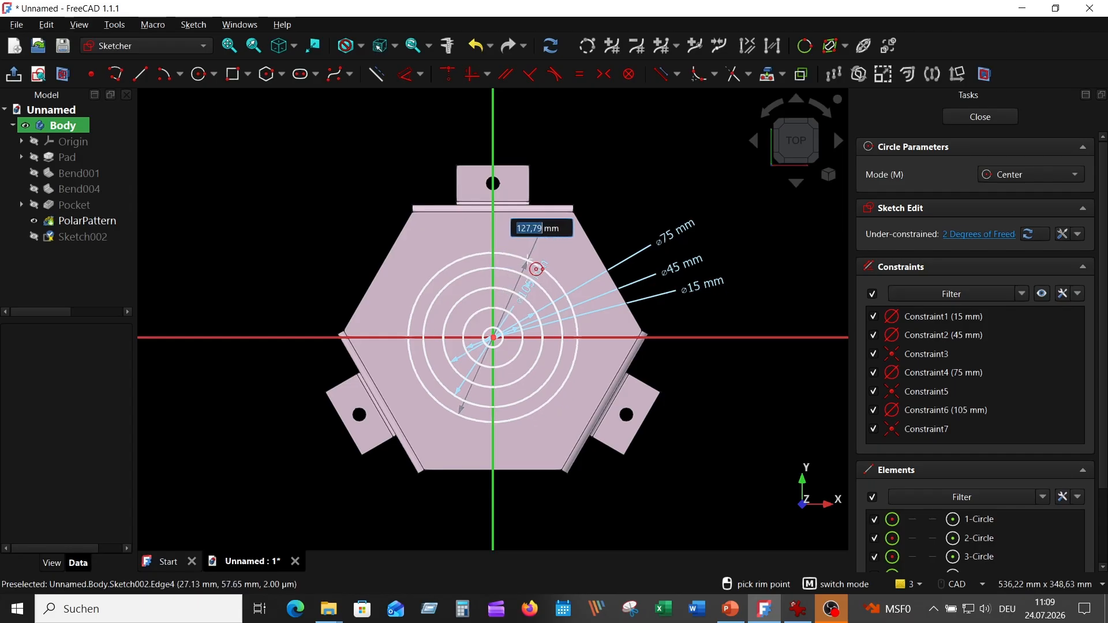
type("150")
key("Return")
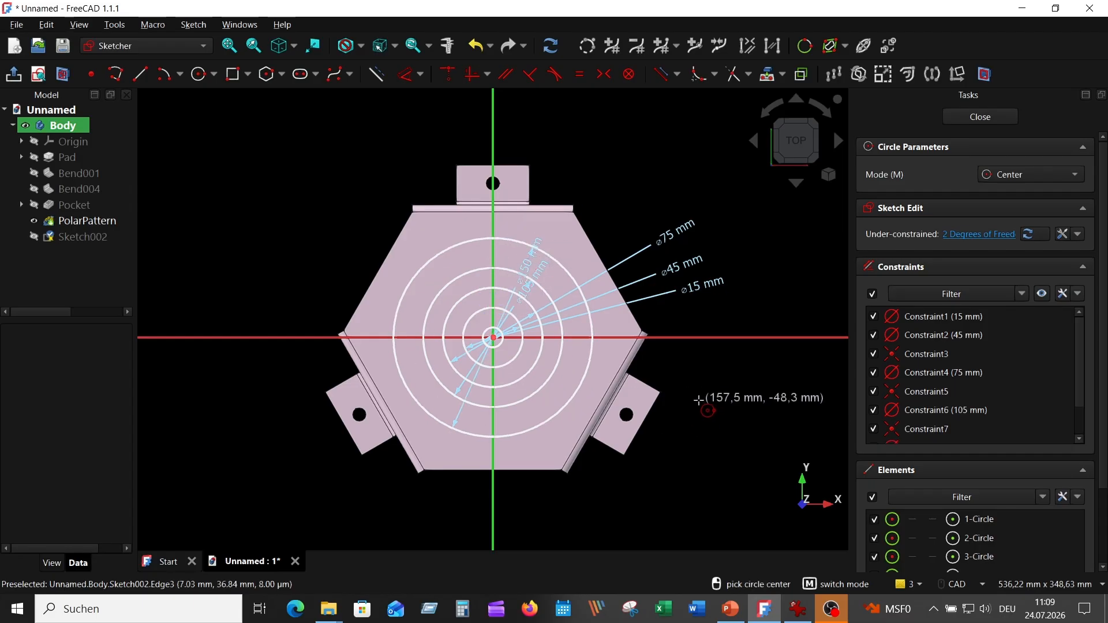
key("Escape")
Hide the polar pattern and make the circles' shared centre coincident with the sketch origin
left_click(34, 220)
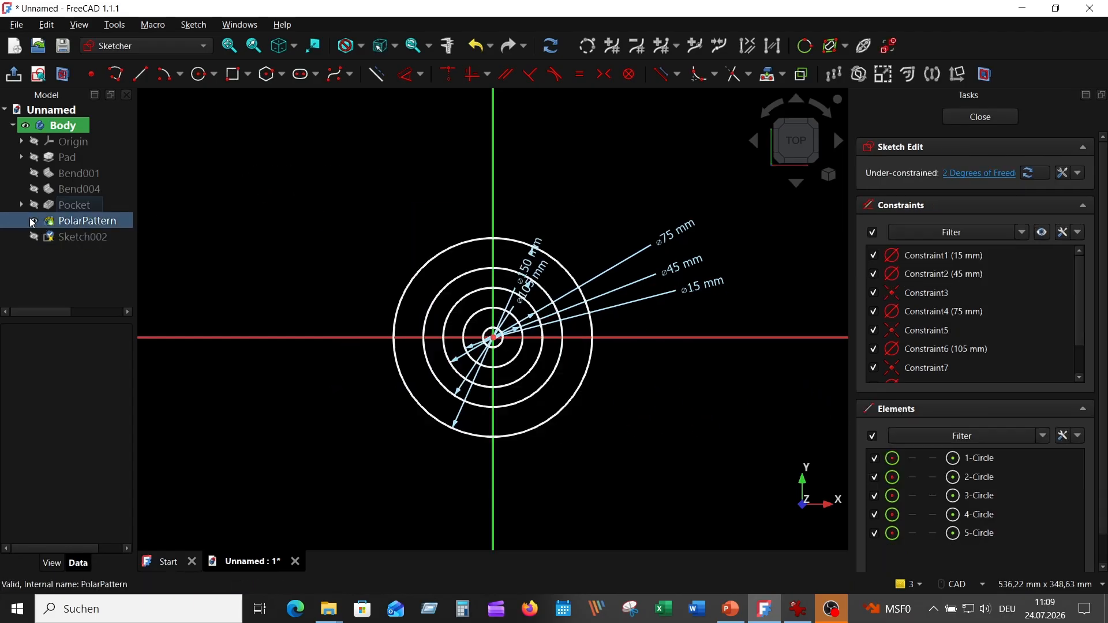
left_click_drag(548, 241, 566, 202)
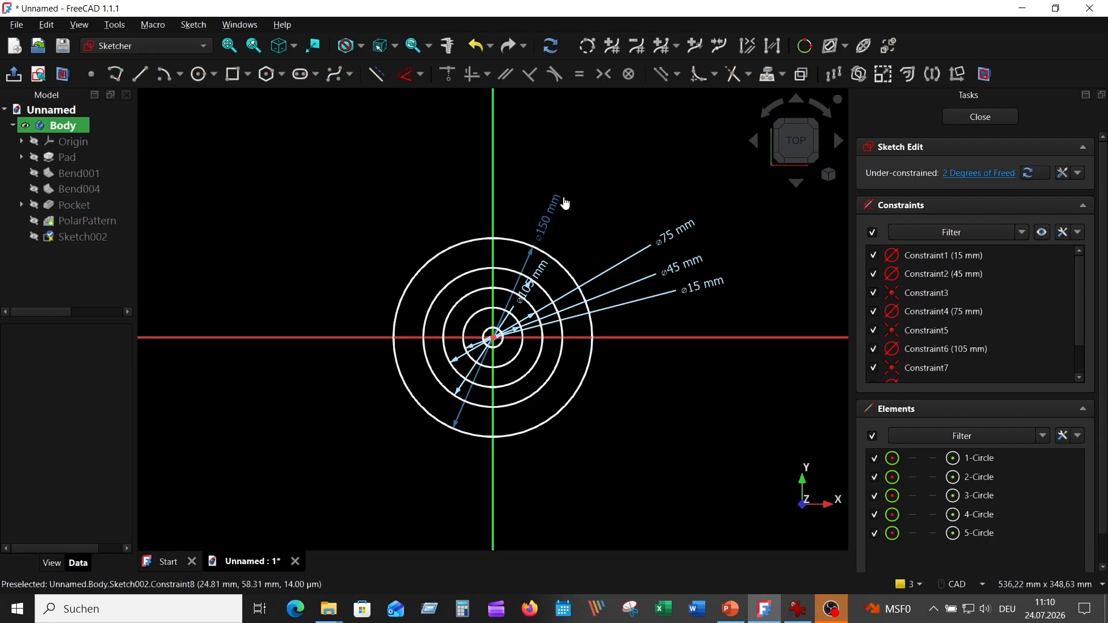
scroll(498, 345, "up", 8)
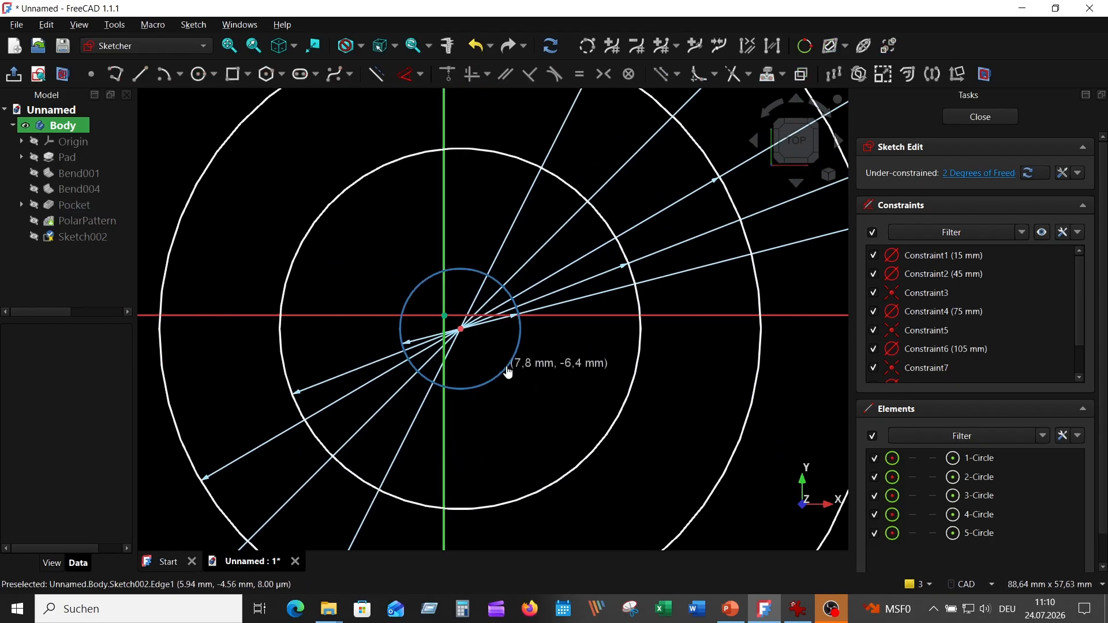
left_click(461, 329)
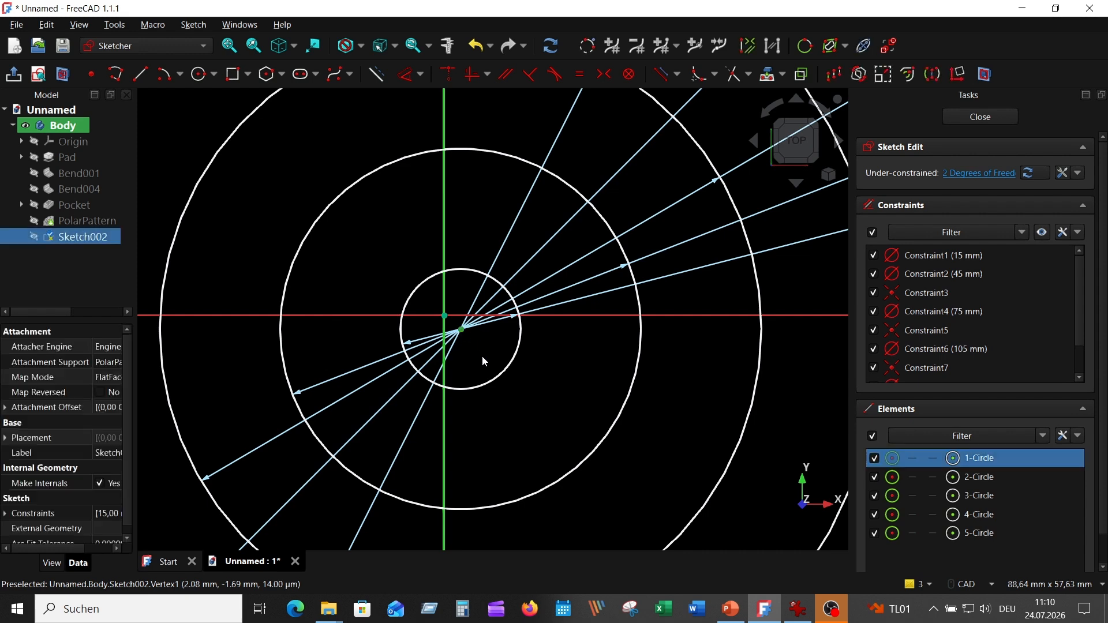
left_click(450, 316)
key("c")
scroll(465, 207, "down", 3)
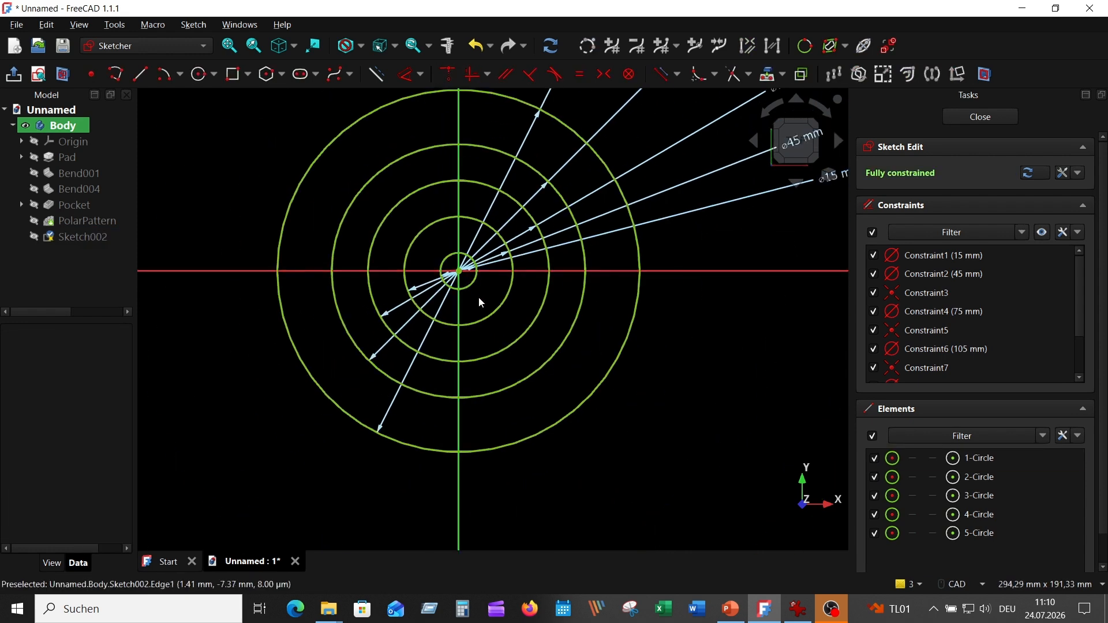
scroll(532, 335, "down", 3)
scroll(596, 305, "up", 2)
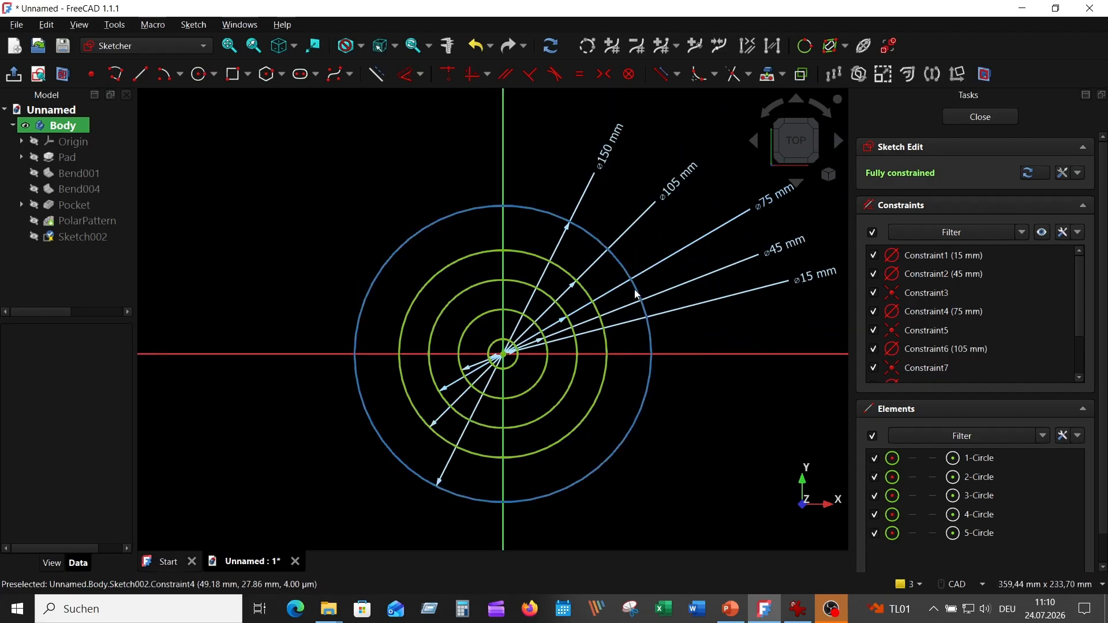
Compare the sketch's concentric circles with the reference drawing of the slotted ring pattern
left_click(798, 609)
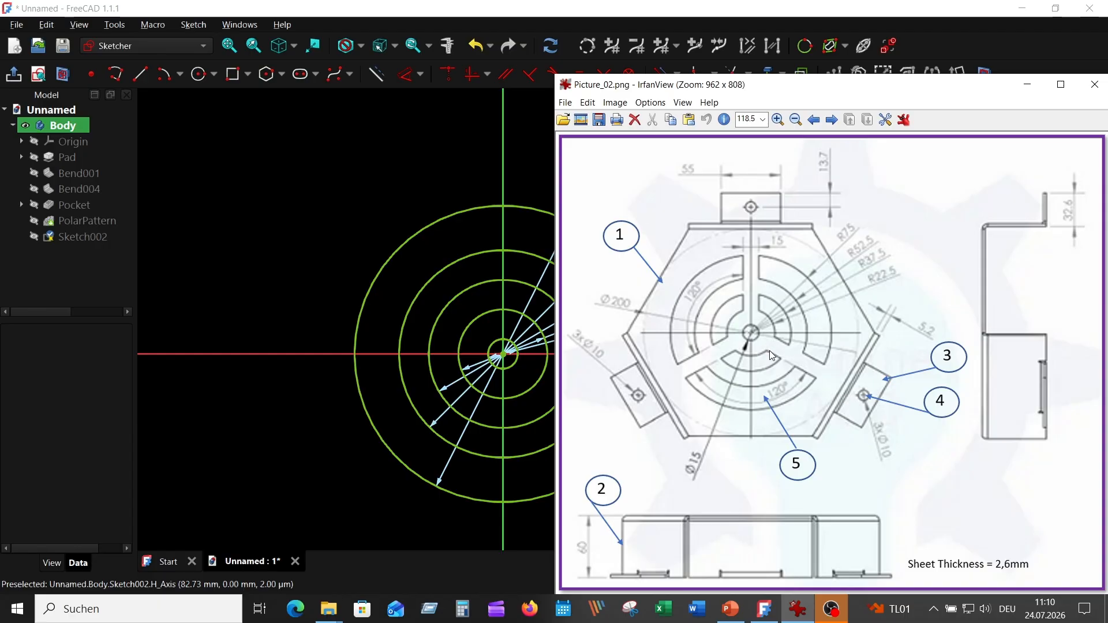
left_click(342, 157)
scroll(338, 165, "up", 2)
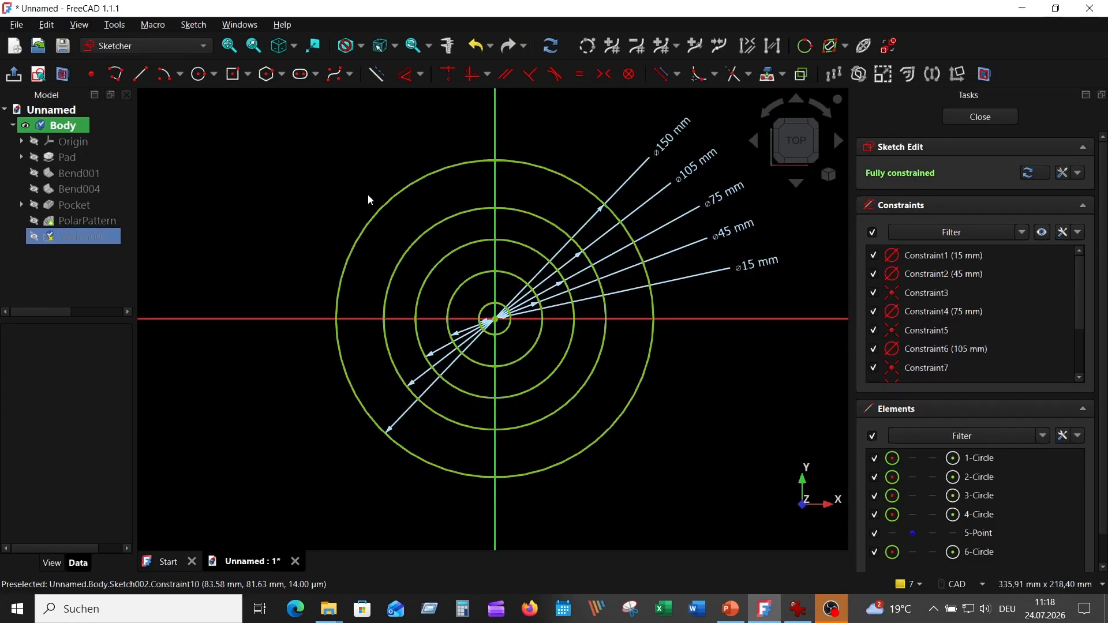
left_click(798, 609)
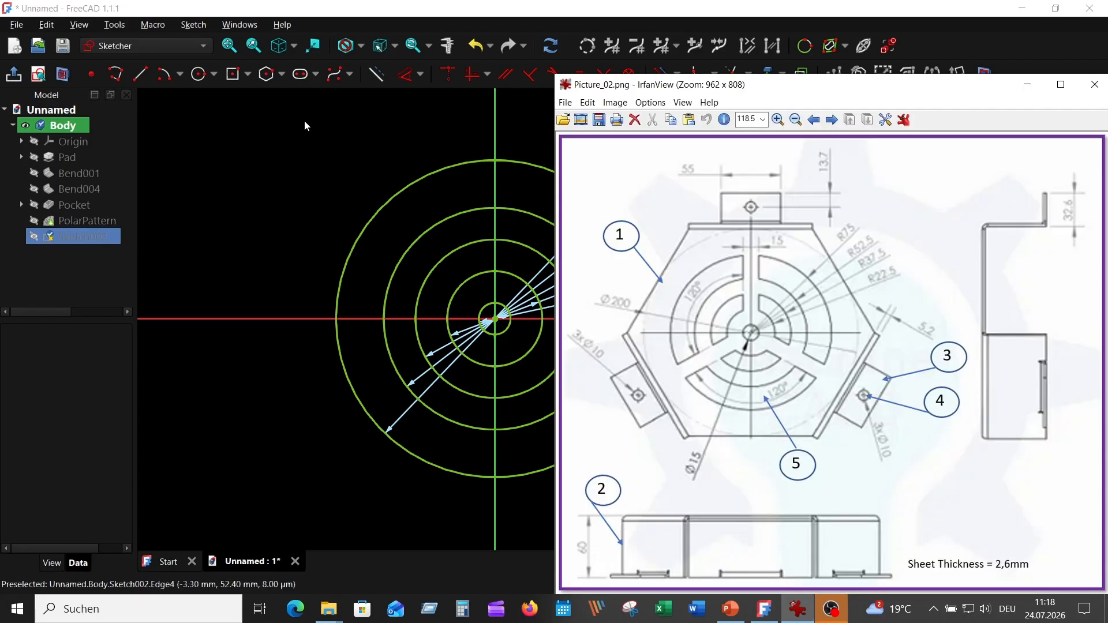
left_click(289, 110)
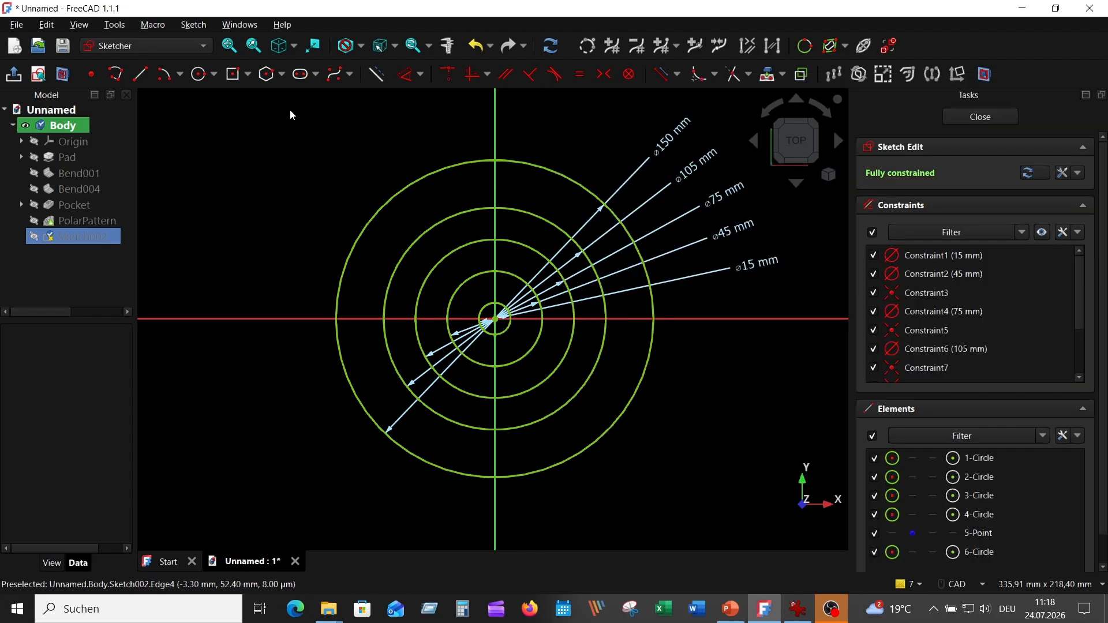
Draw a centered rectangle 15 mm wide and 80 mm tall on the vertical axis, rising from the origin
left_click(248, 75)
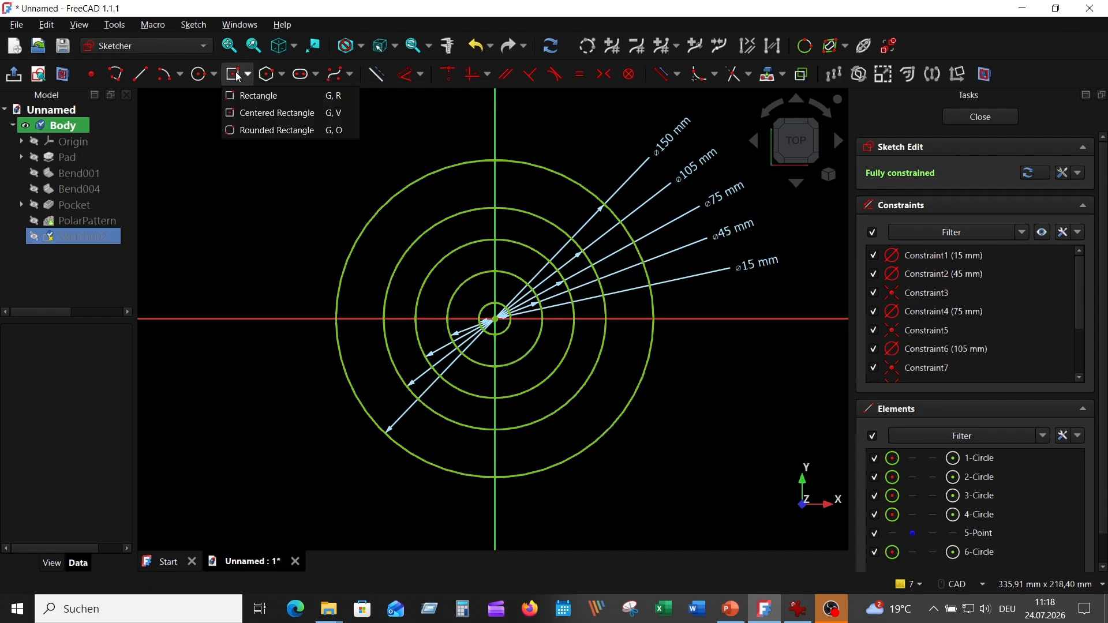
left_click(250, 113)
scroll(583, 285, "up", 2)
left_click(449, 198)
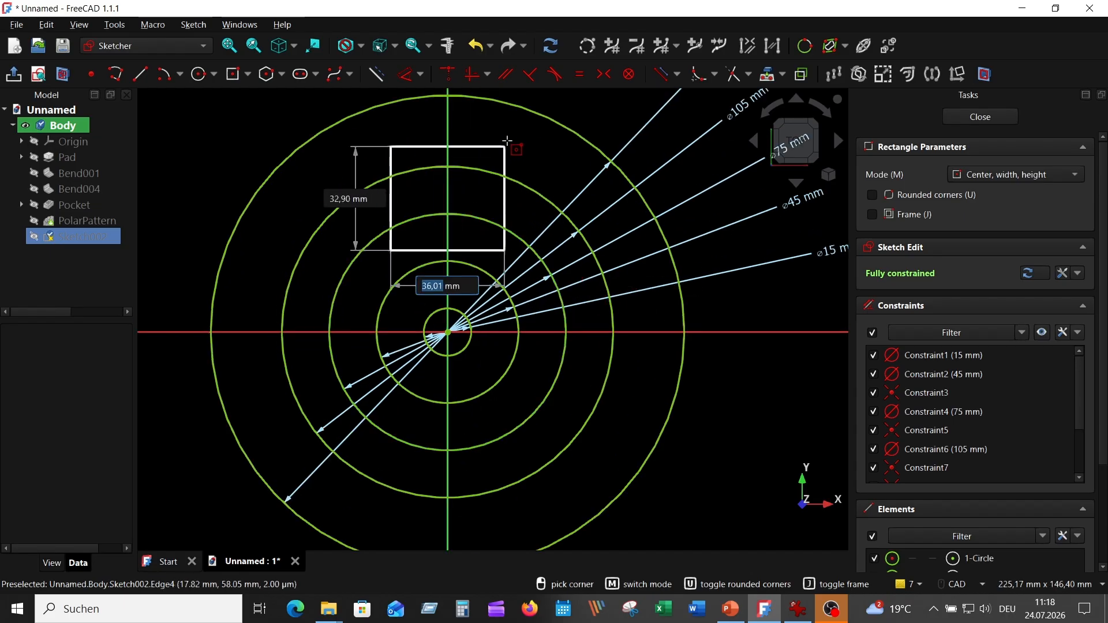
middle_click_drag(478, 98, 482, 205)
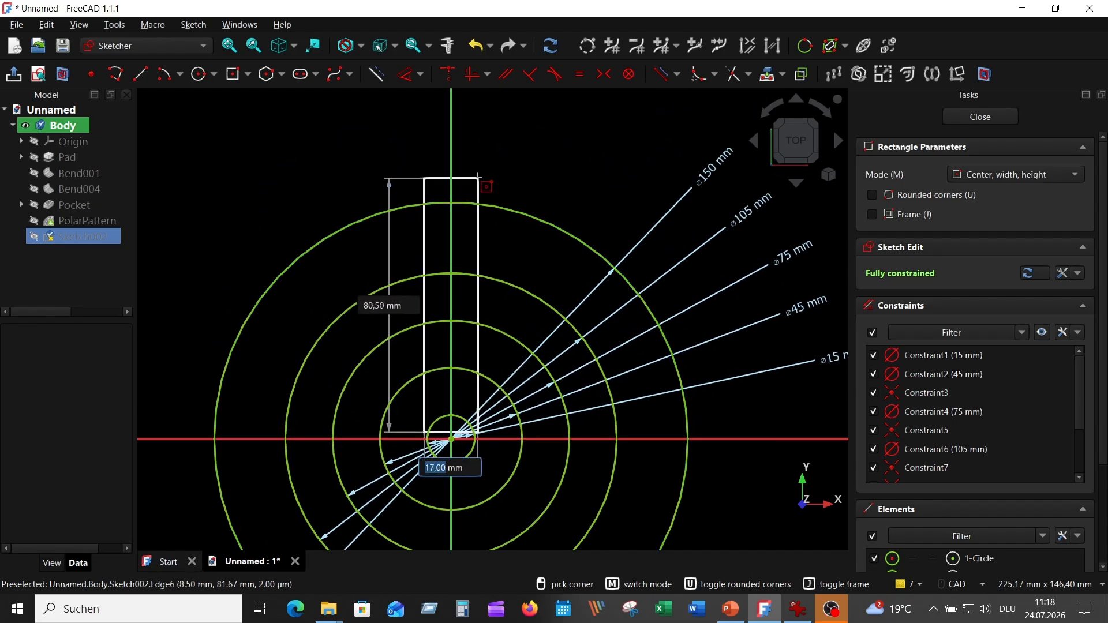
type("15")
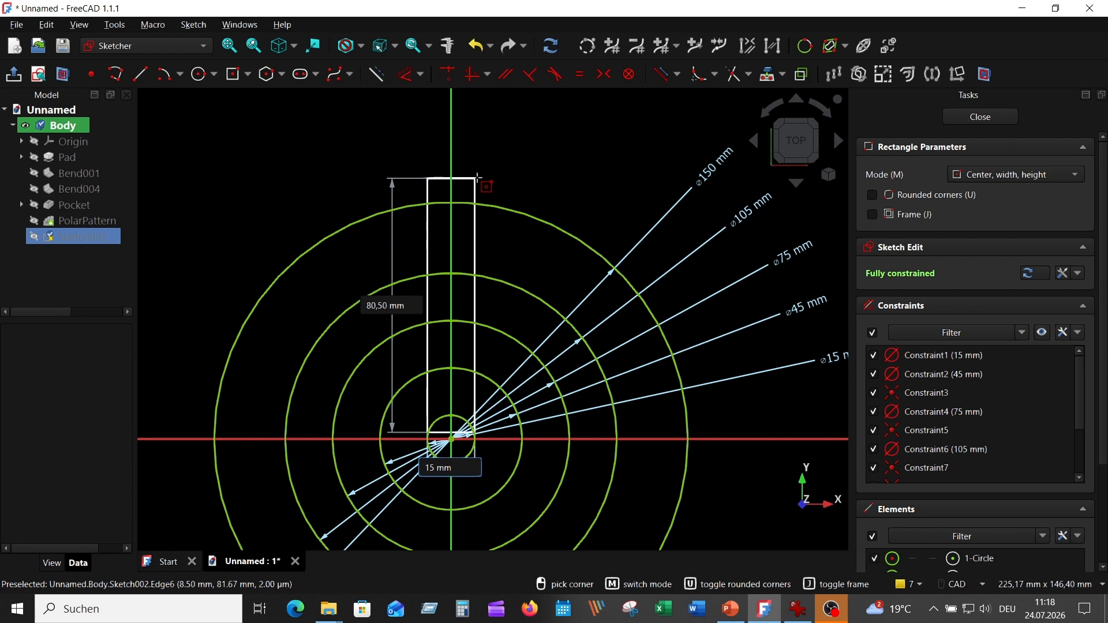
key("Tab")
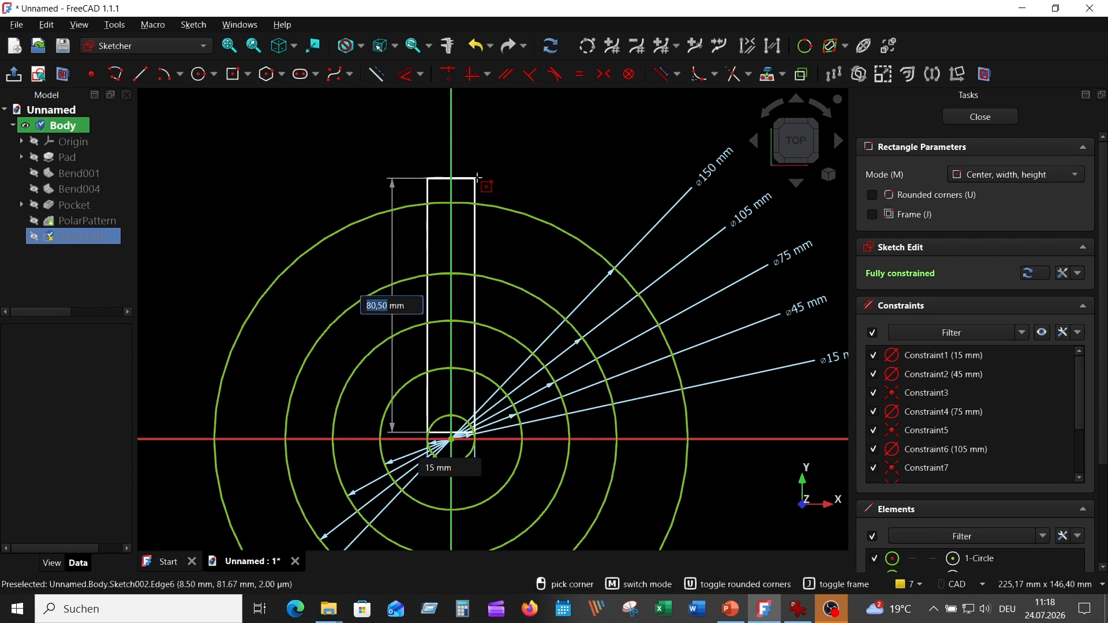
type("80")
key("Tab")
left_click(477, 178)
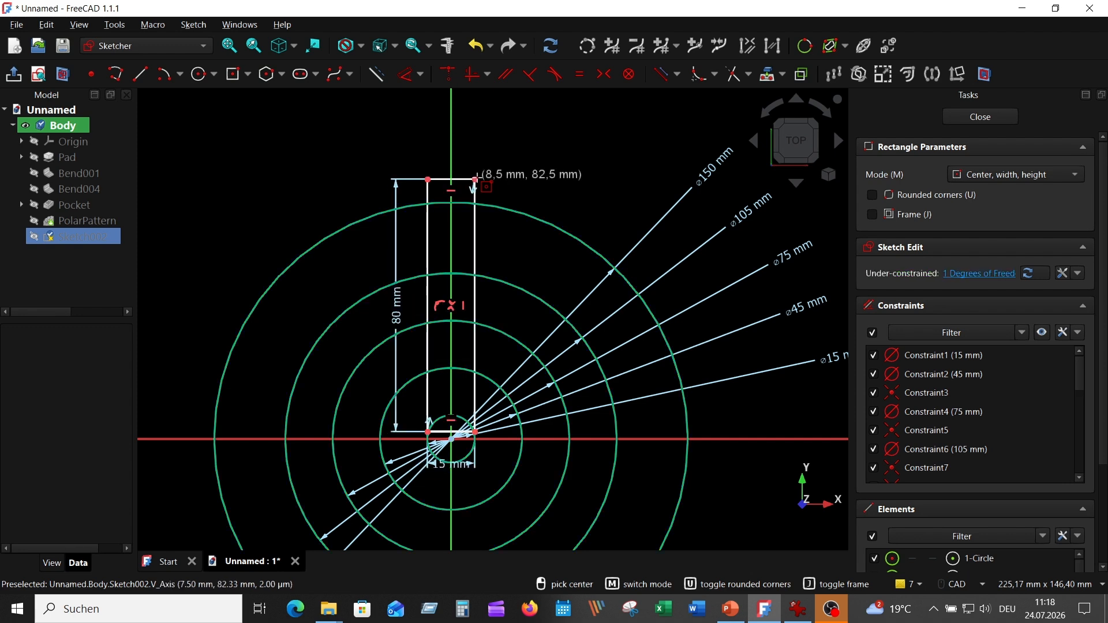
scroll(473, 480, "up", 3)
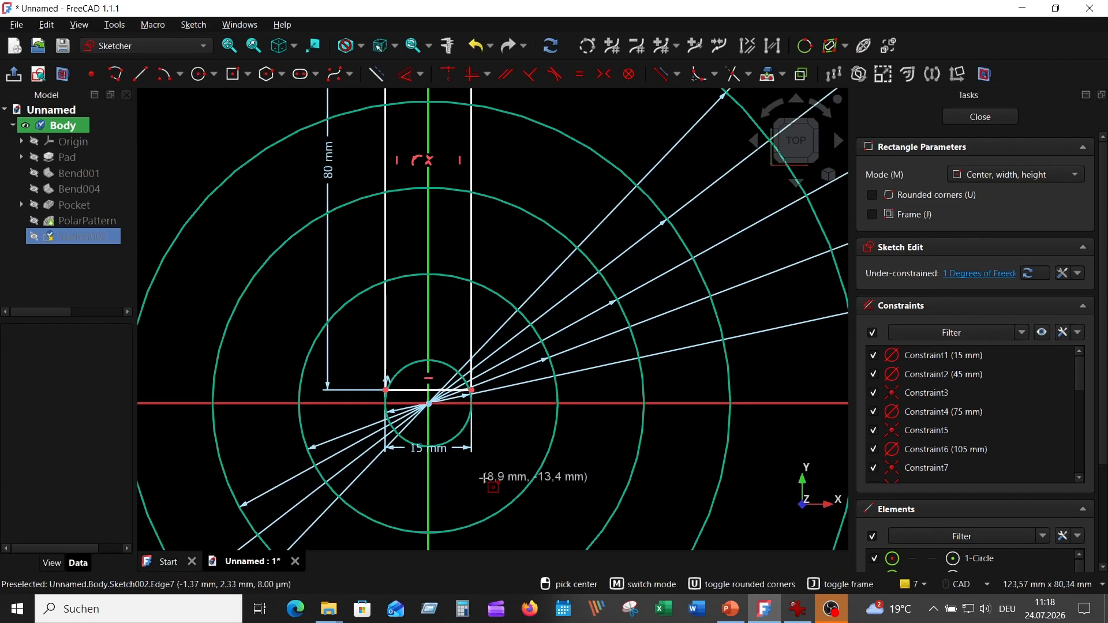
right_click(570, 456)
Move the rectangle's 15 mm and 80 mm dimension labels and hide the constraint display
scroll(570, 456, "down", 2)
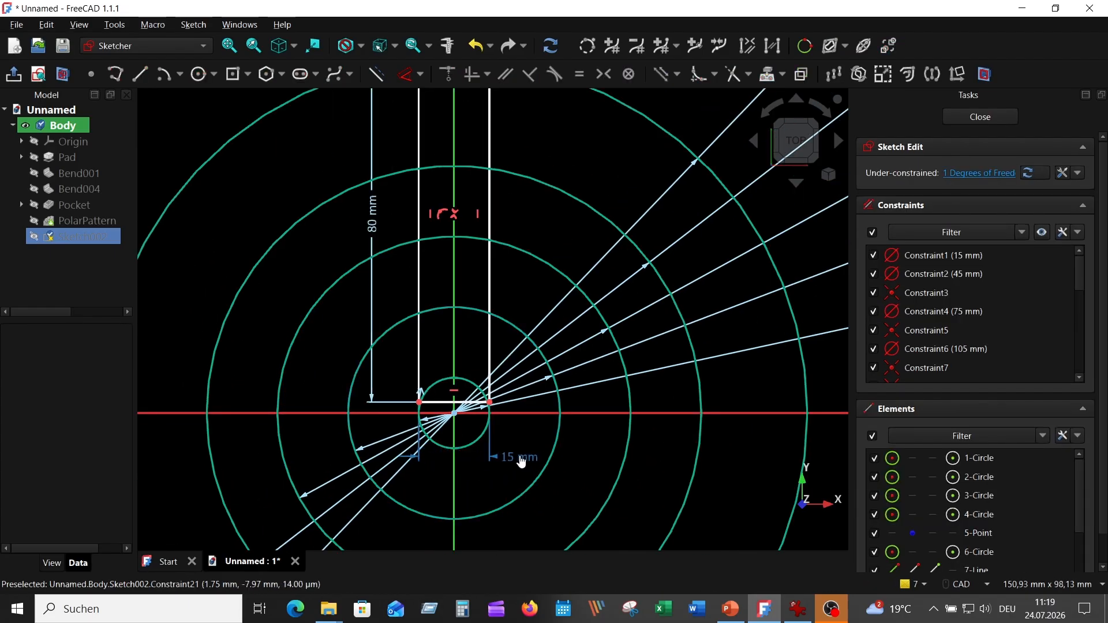
scroll(525, 430, "up", 3)
middle_click_drag(525, 430, 559, 454)
scroll(558, 447, "down", 3)
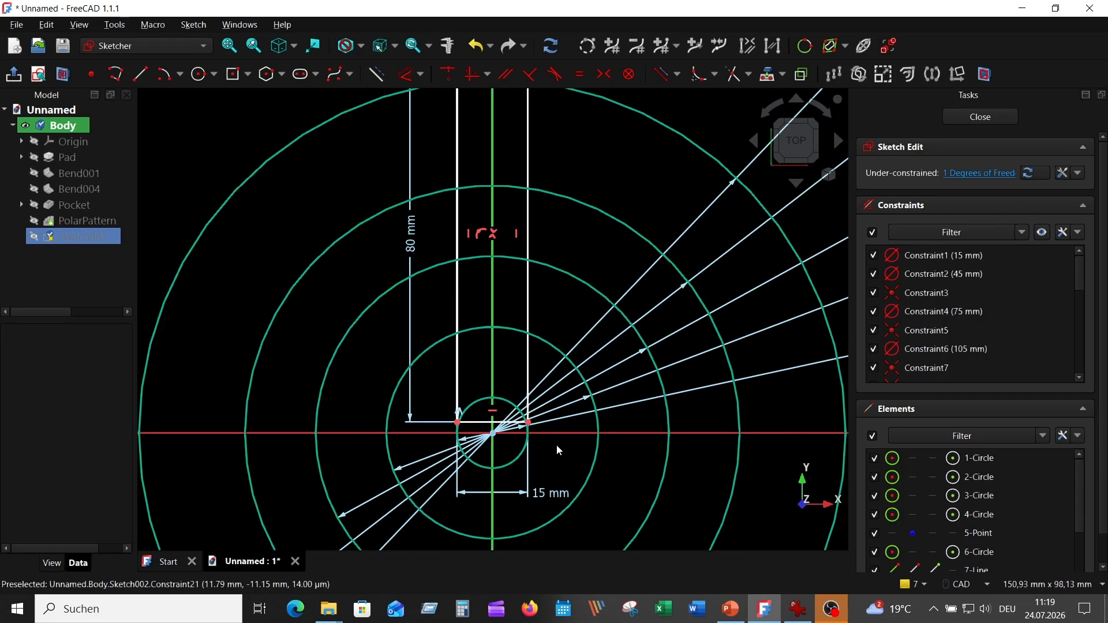
scroll(529, 237, "down", 2)
middle_click_drag(563, 164, 564, 227)
scroll(564, 229, "up", 1)
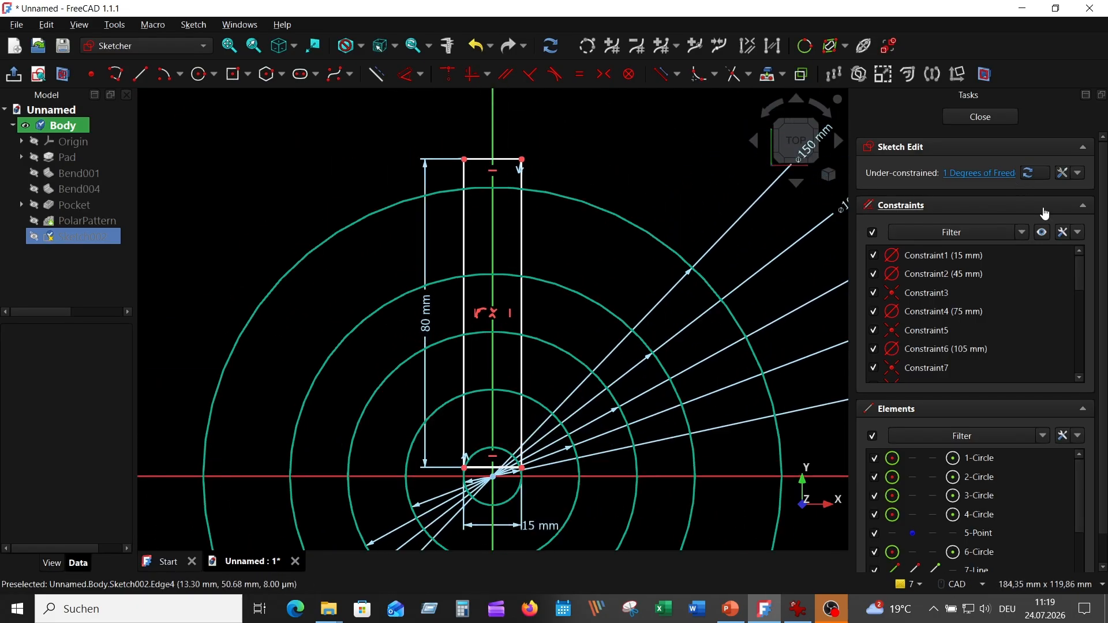
left_click(1042, 236)
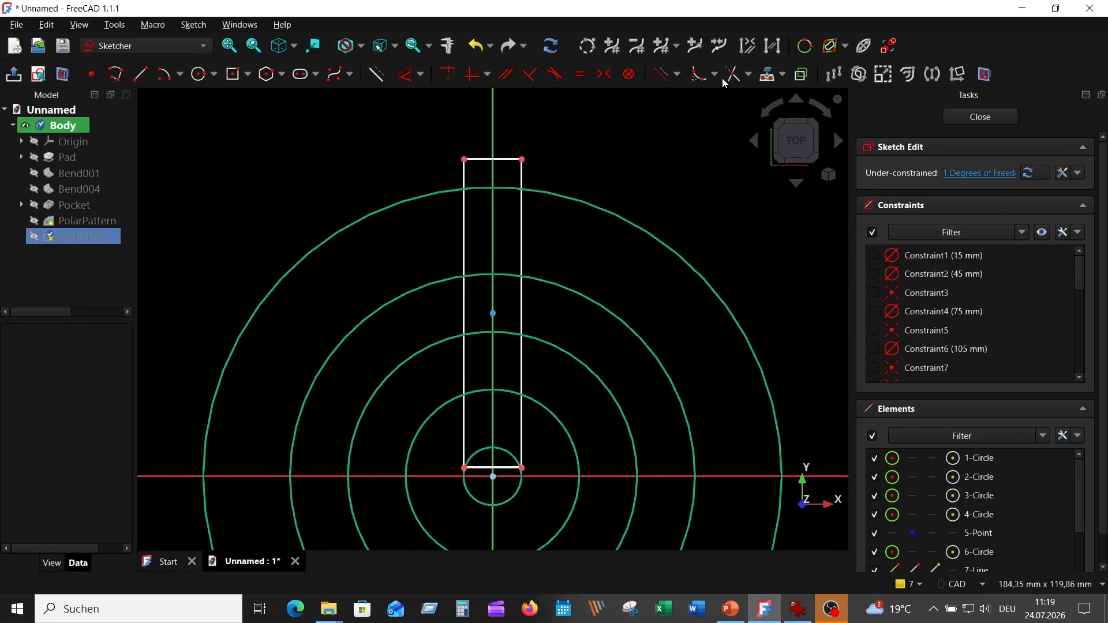
Trim the rectangle edges and circle segments to open a vertical slot through the rings above the centre hole
left_click(509, 161)
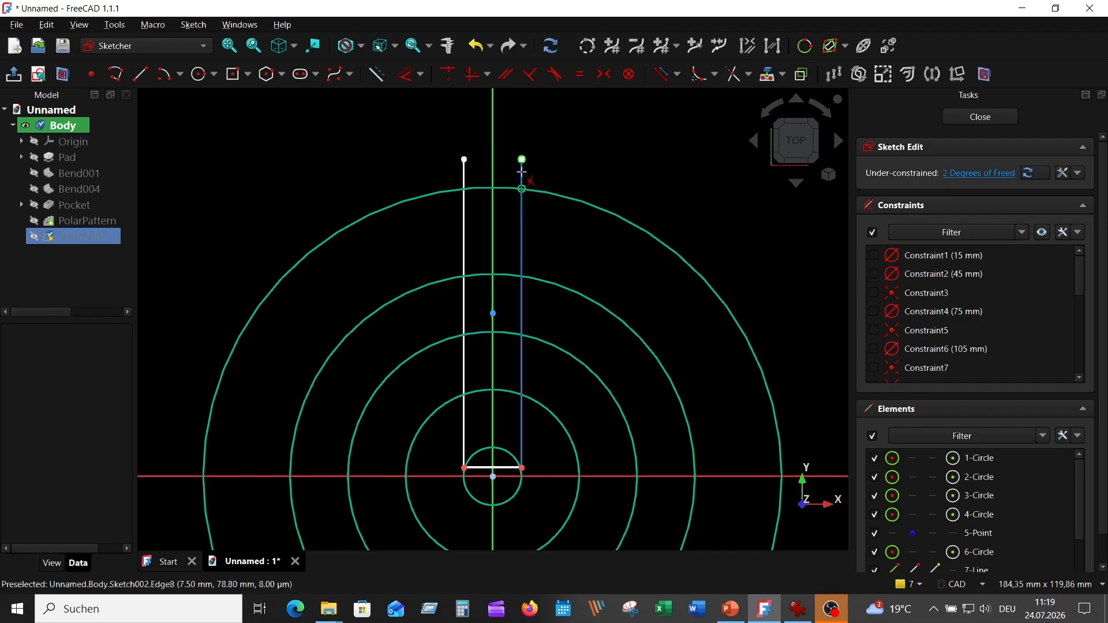
left_click(521, 172)
left_click(500, 188)
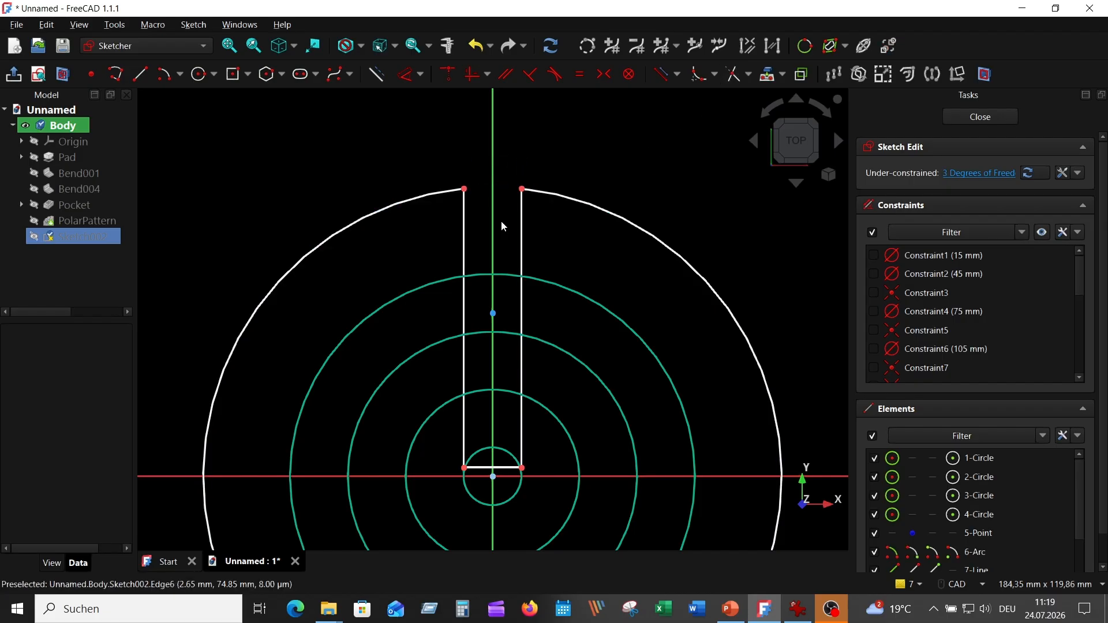
left_click(506, 276)
left_click(522, 296)
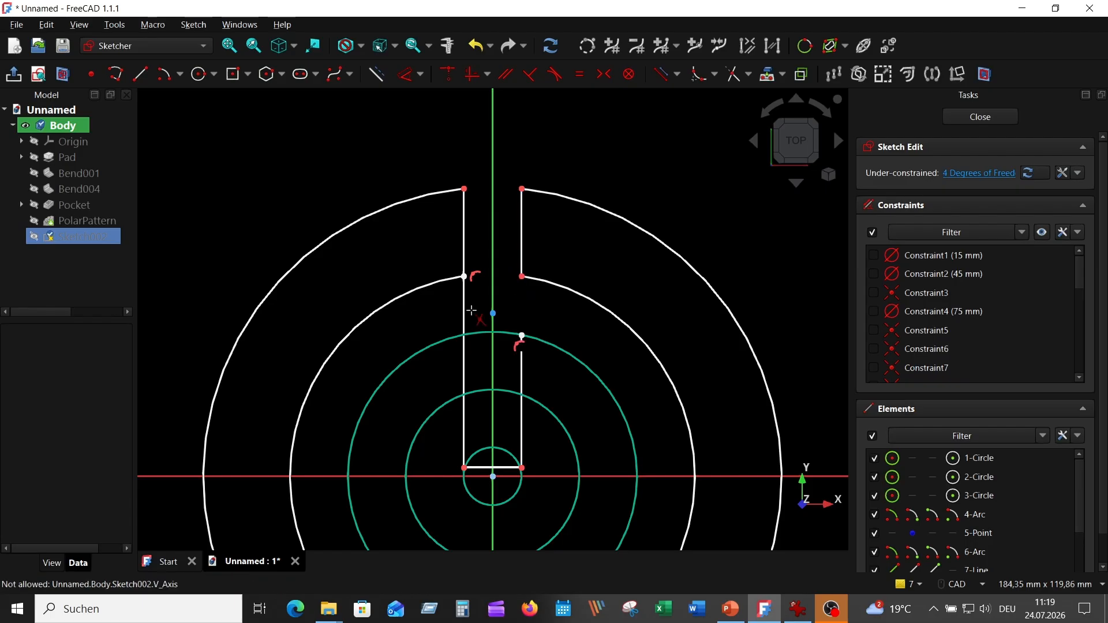
left_click(465, 299)
left_click(481, 333)
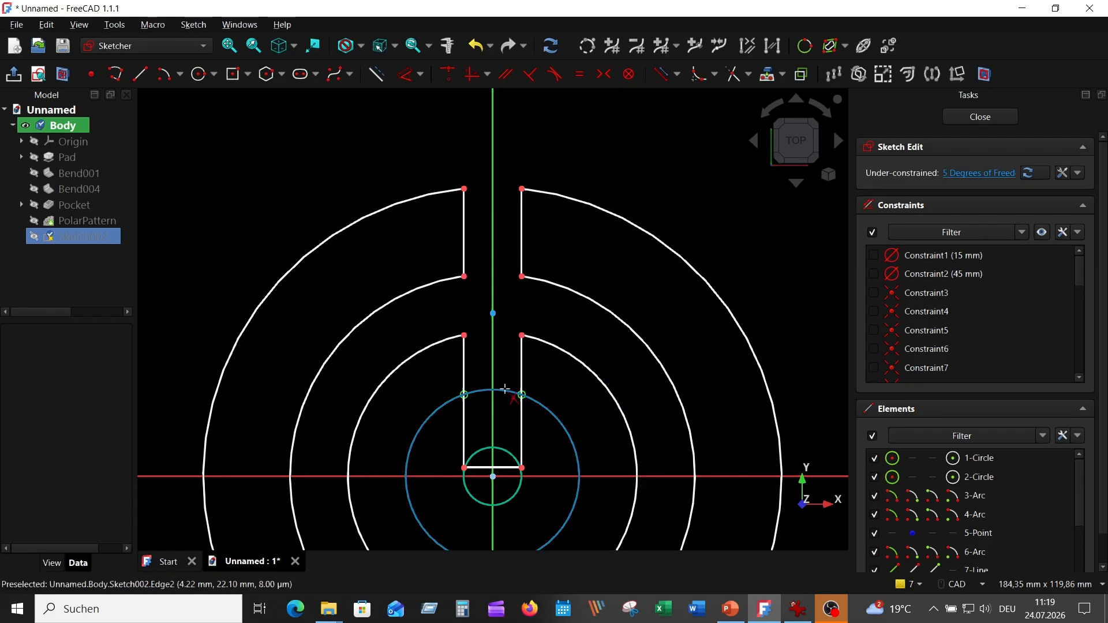
left_click(509, 392)
left_click(464, 430)
left_click(522, 430)
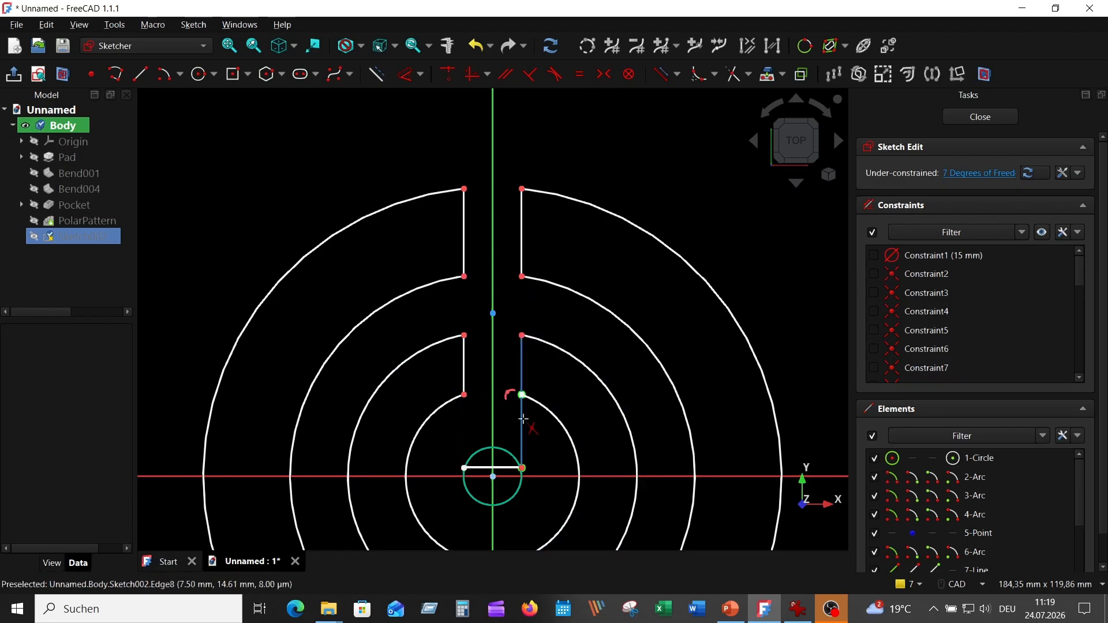
scroll(498, 429, "up", 2)
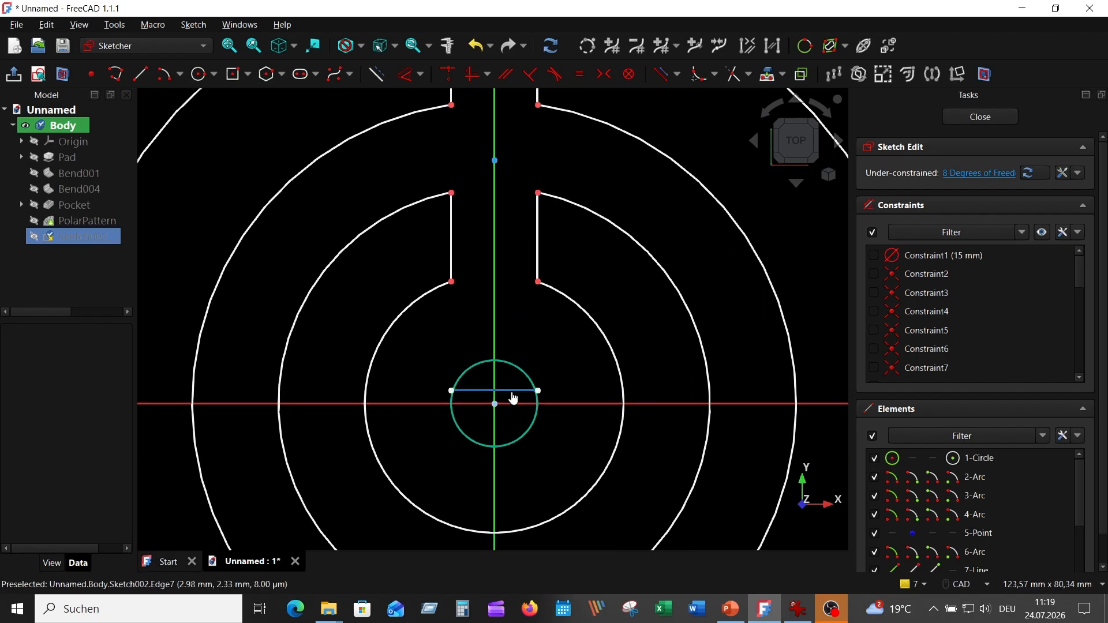
scroll(545, 373, "up", 4)
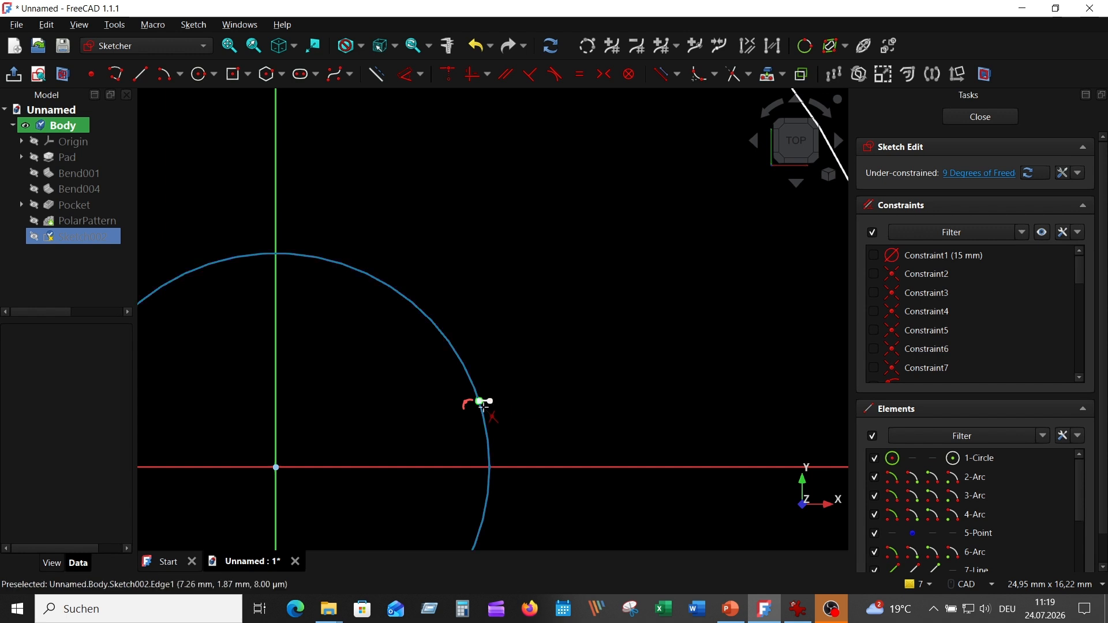
scroll(485, 403, "up", 2)
scroll(529, 360, "down", 5)
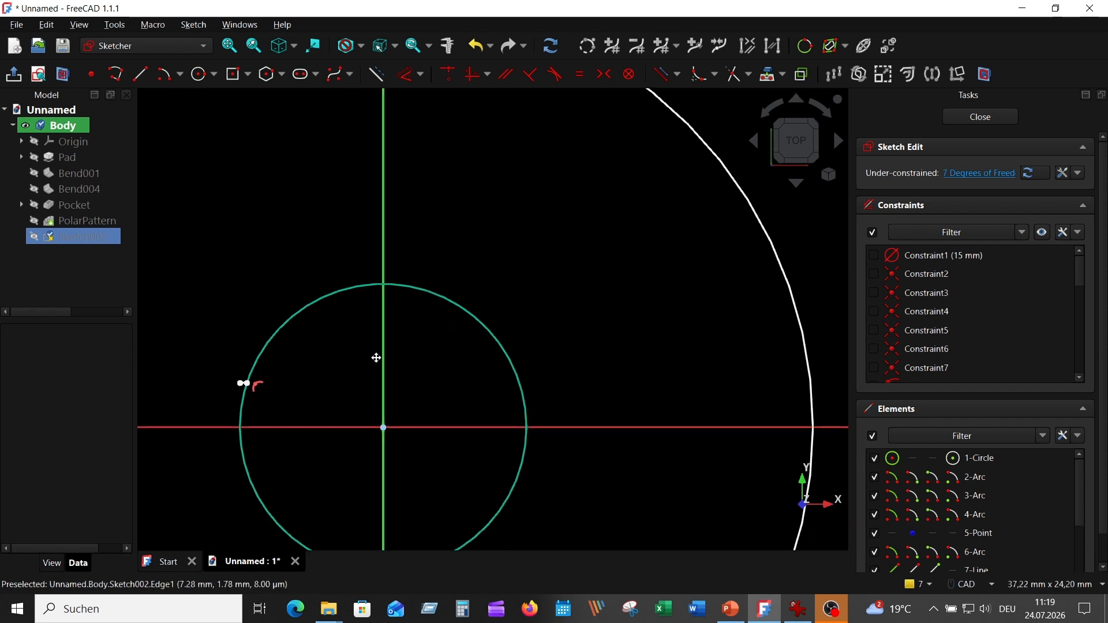
scroll(376, 356, "up", 5)
scroll(353, 428, "down", 10)
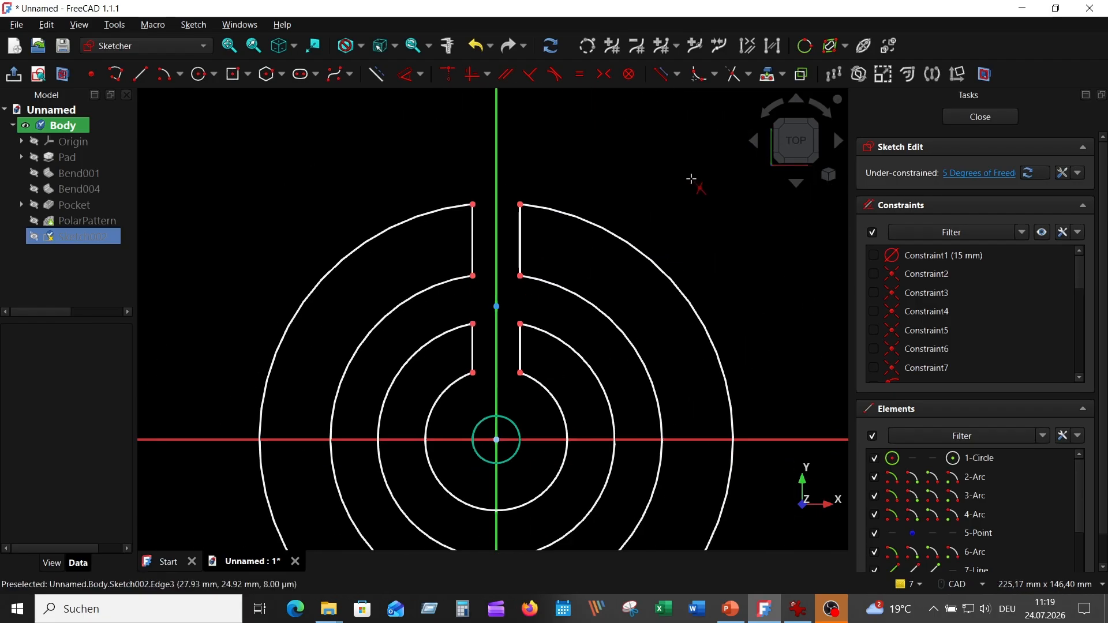
Select the four slot edge lines and rotate them about the origin with 2 copies and equal constraints
left_click(518, 242)
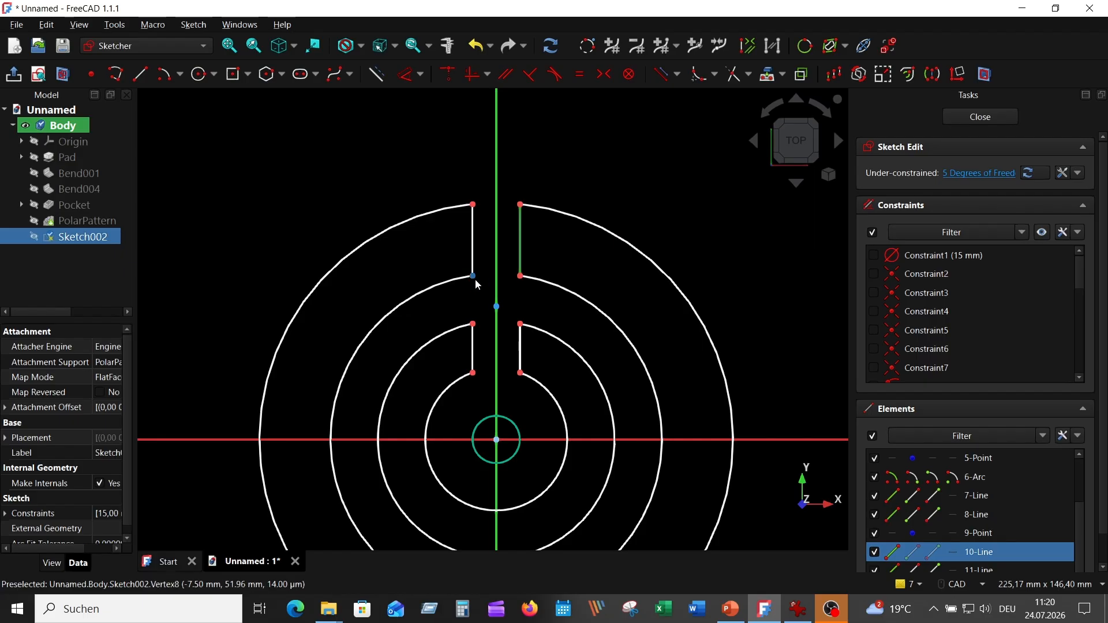
left_click(472, 248)
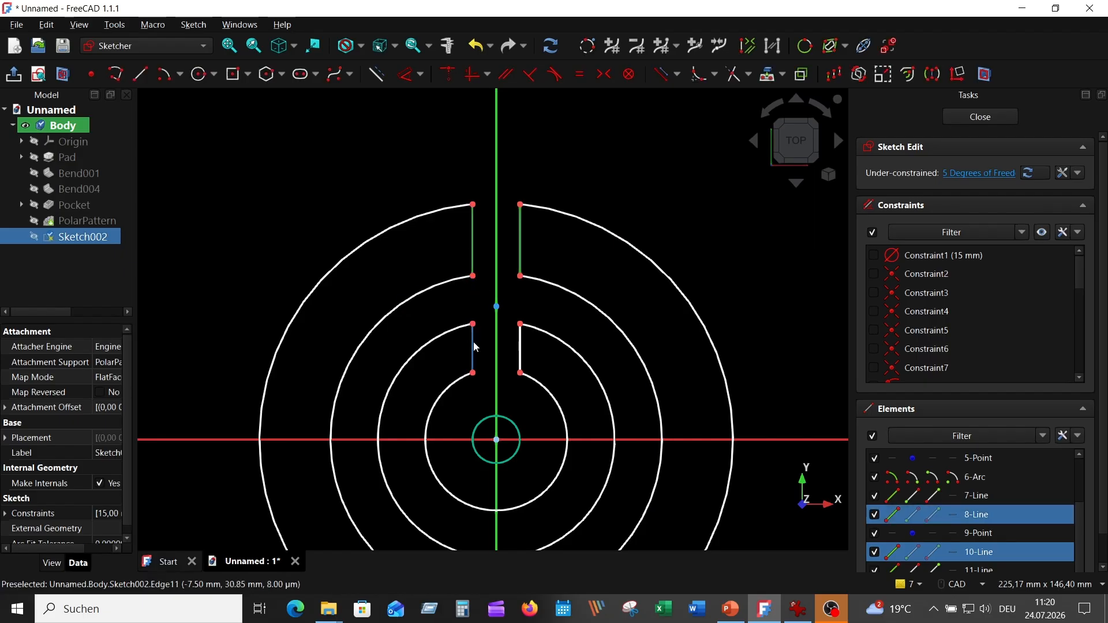
left_click(474, 346)
left_click(520, 344)
scroll(578, 373, "down", 2)
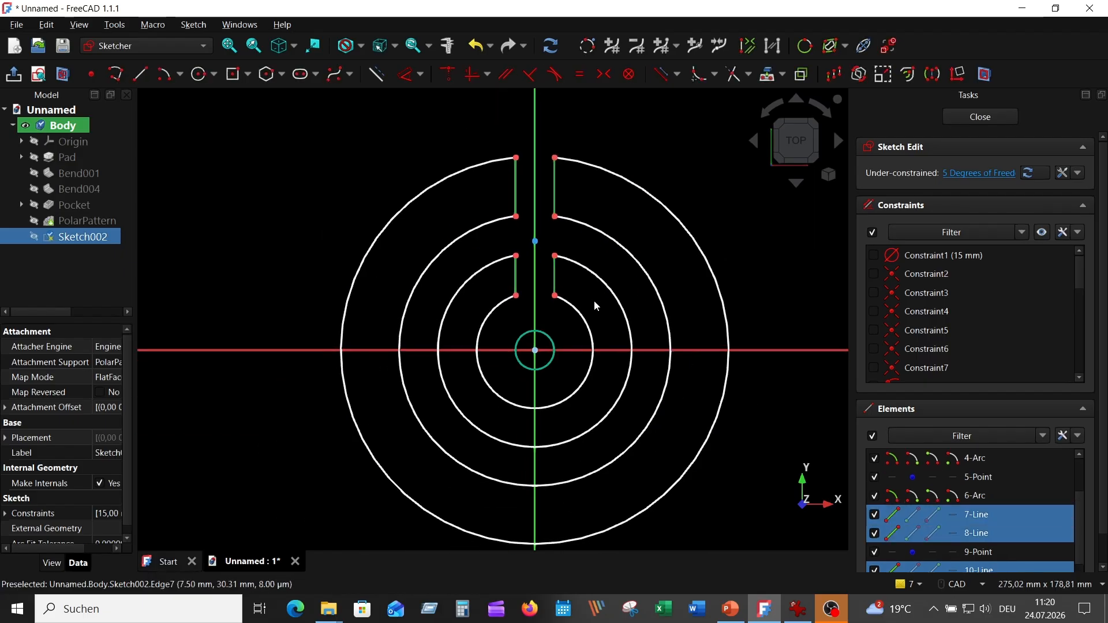
middle_click_drag(595, 302, 552, 296)
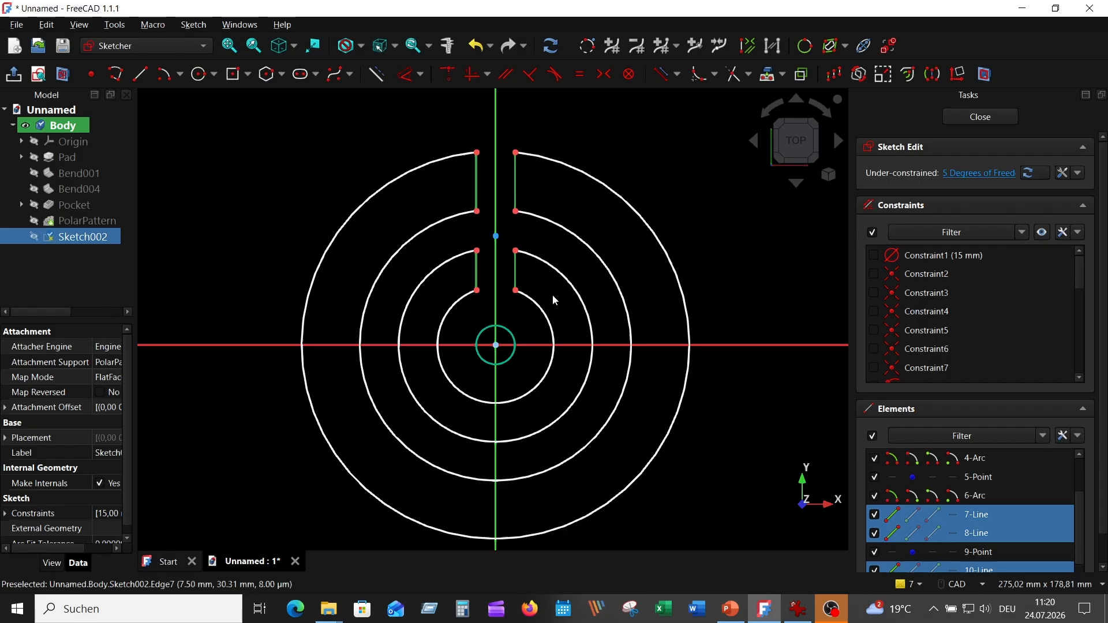
left_click(858, 74)
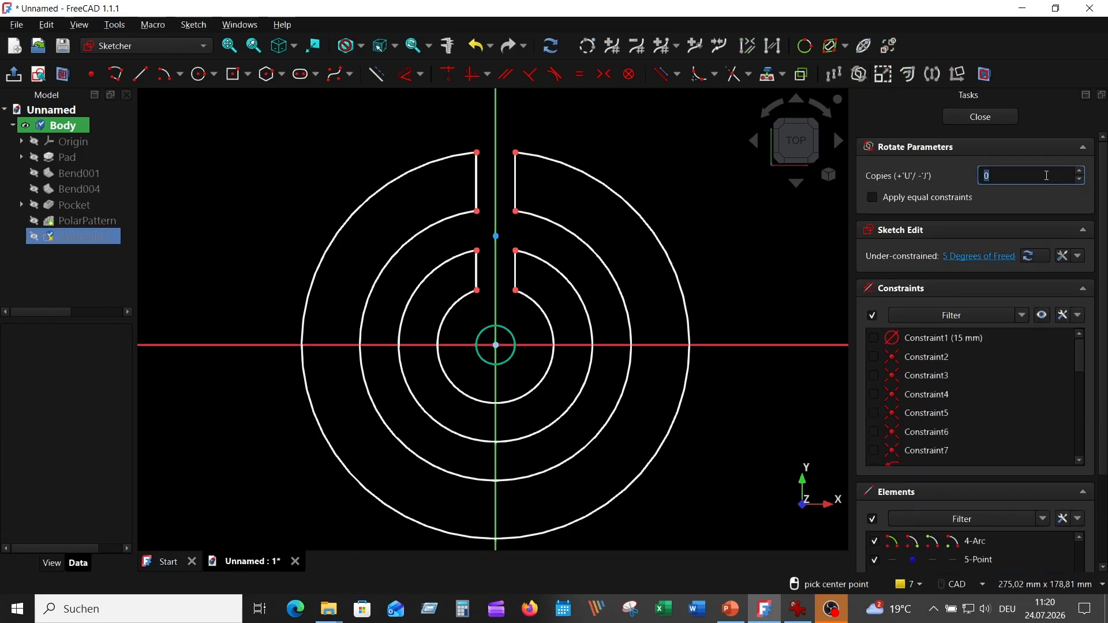
left_click(1080, 172)
left_click(873, 198)
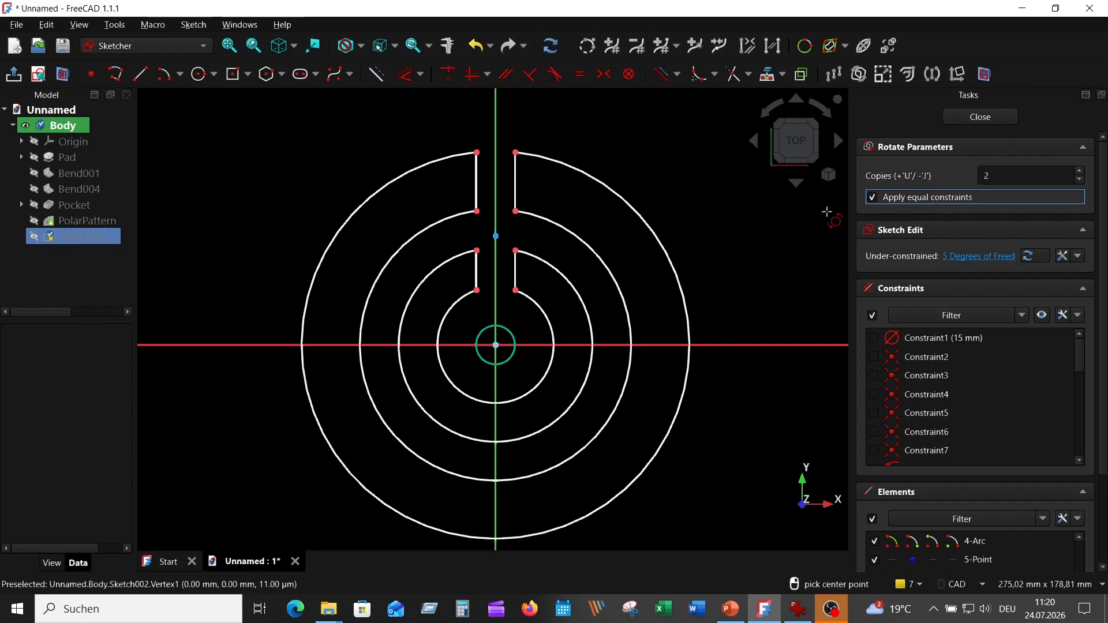
left_click(494, 345)
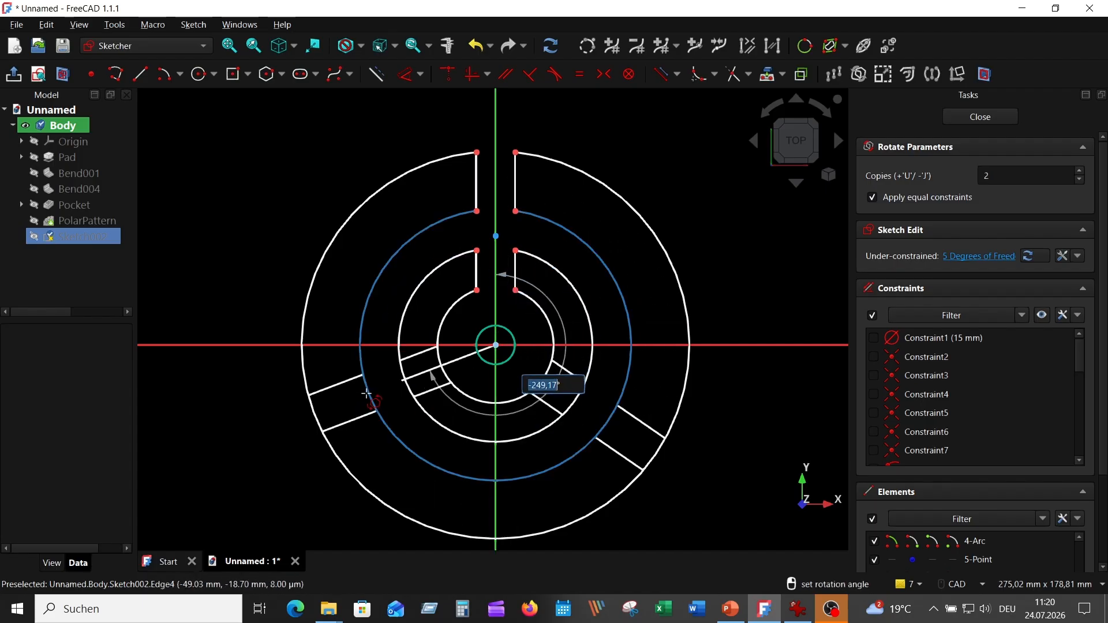
left_click(370, 405)
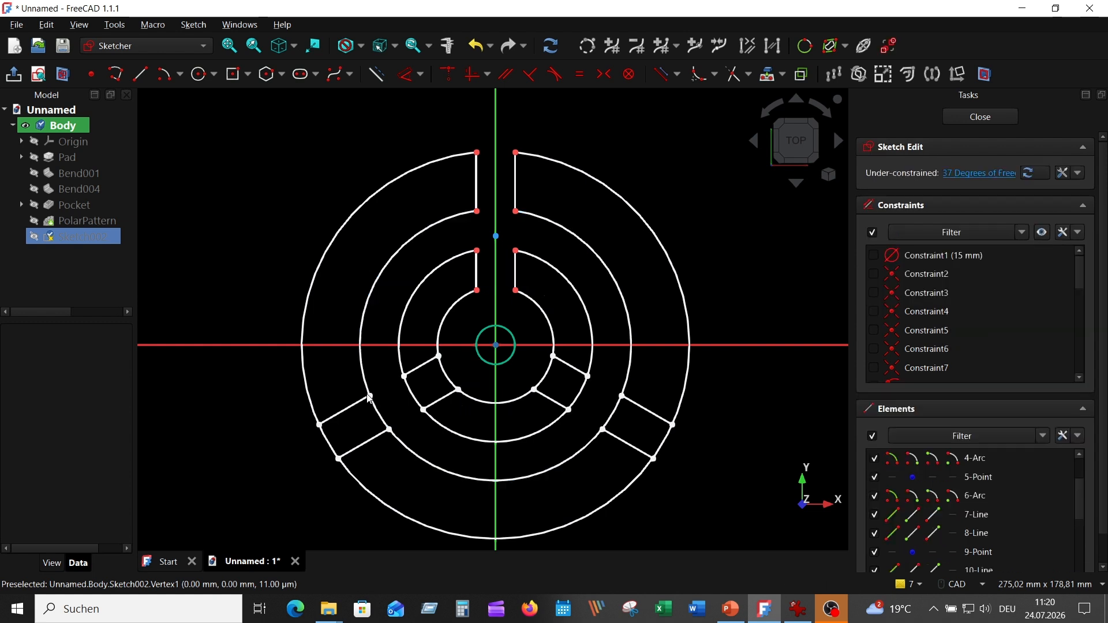
Trim the ring segments lying between the rotated slot edges to open the two lower slots through the rings
left_click(733, 78)
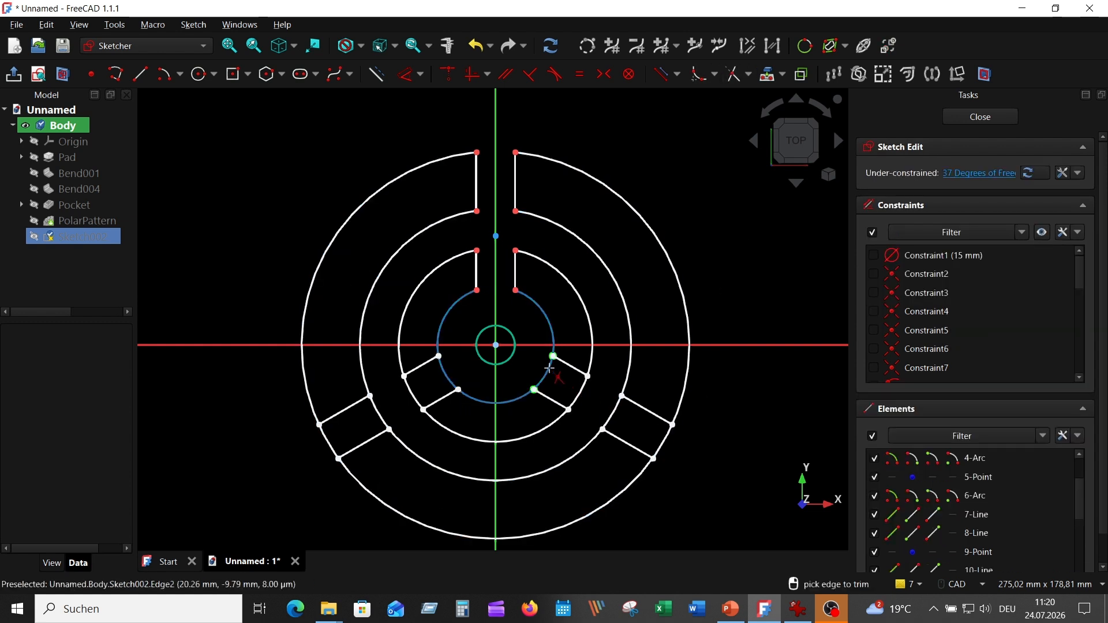
left_click(549, 367)
left_click(582, 393)
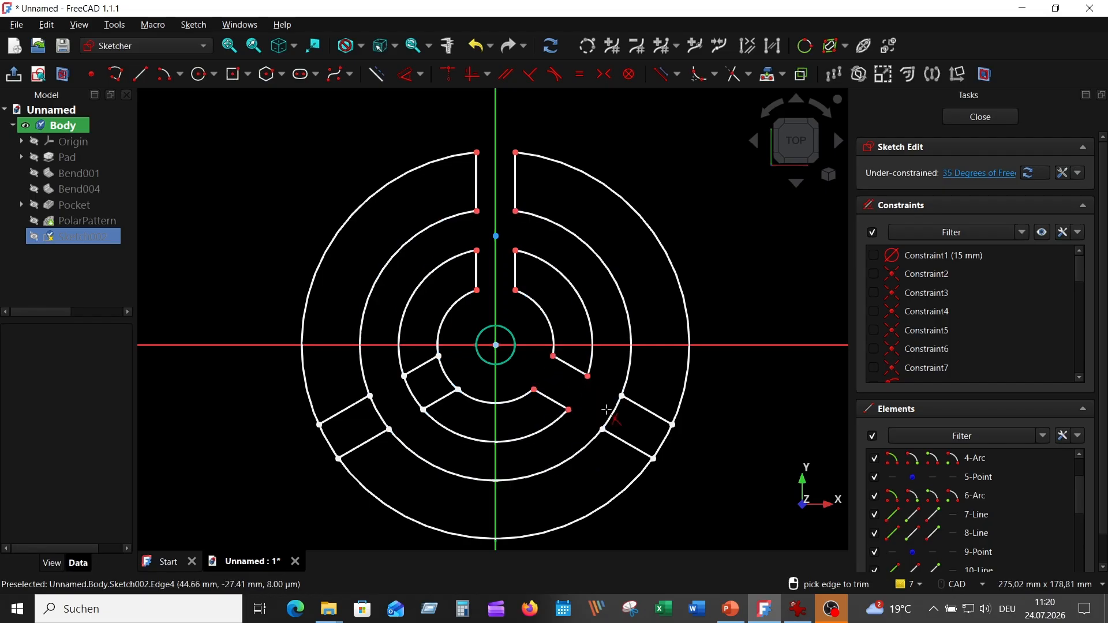
left_click(665, 444)
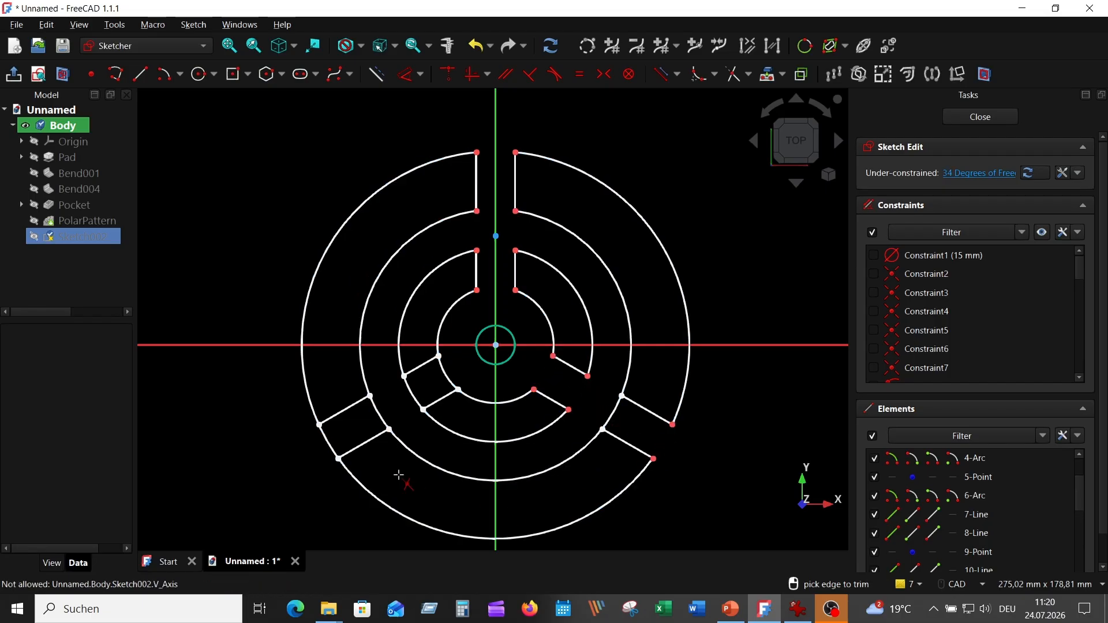
left_click(448, 369)
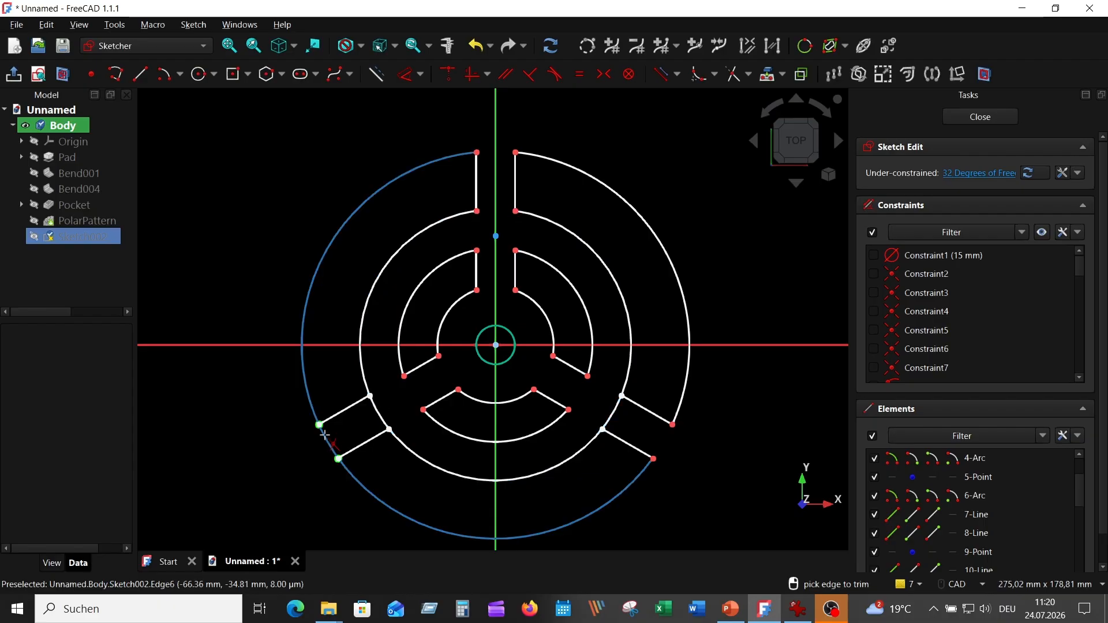
Constrain the outer ring arc and slot-line endpoints at the lower-right slot to be coincident
scroll(665, 451, "up", 4)
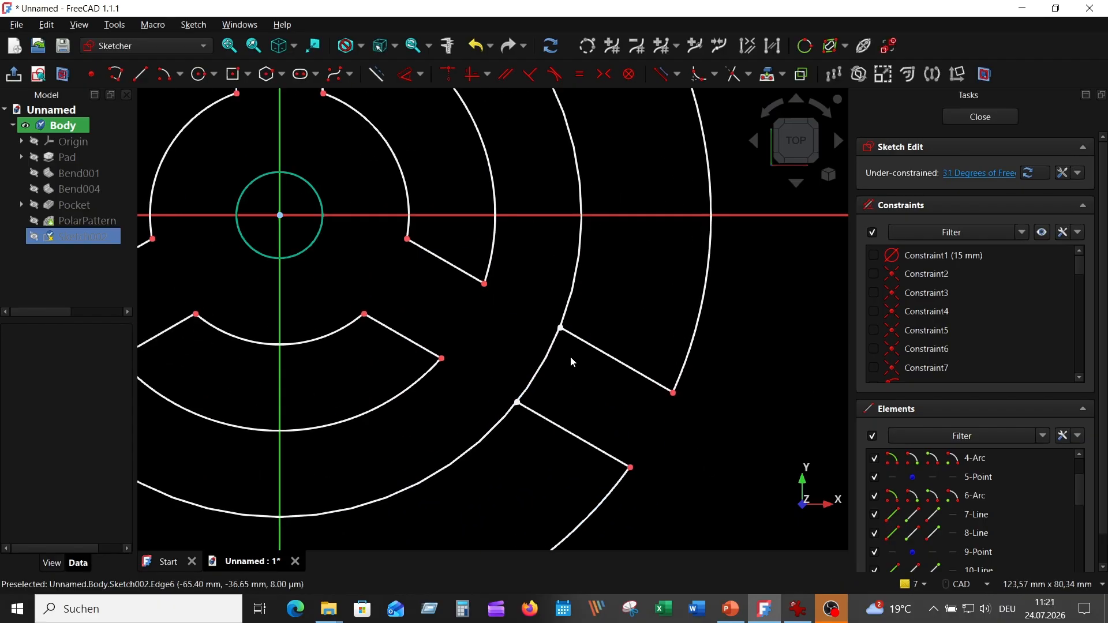
mouse_move(577, 353)
left_mouse_down()
mouse_move(522, 295)
mouse_move(518, 211)
left_mouse_up()
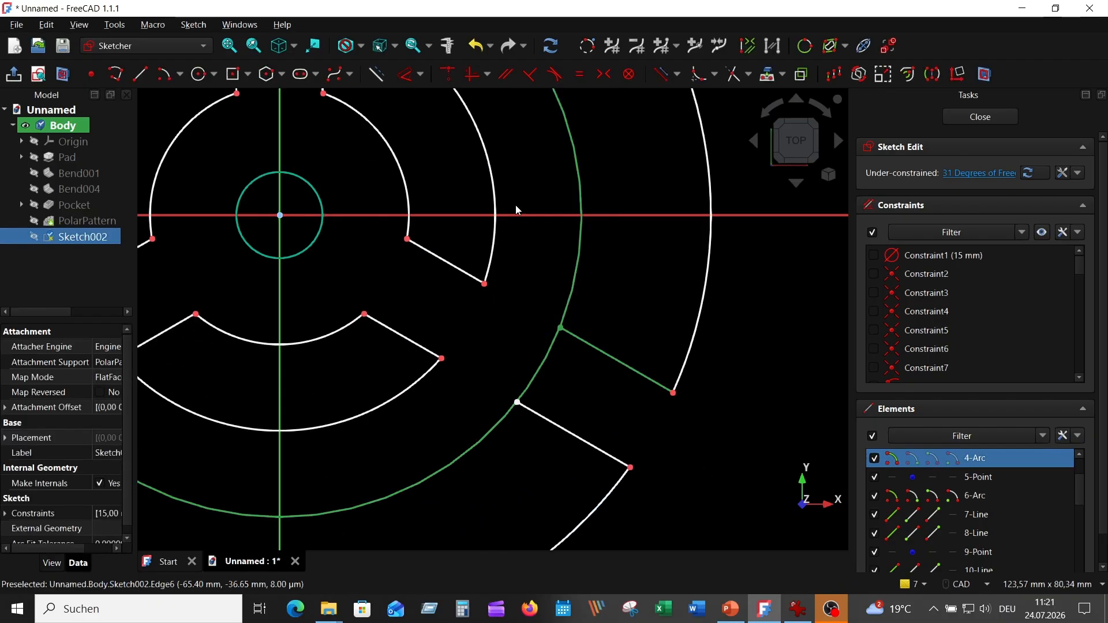
left_click(451, 74)
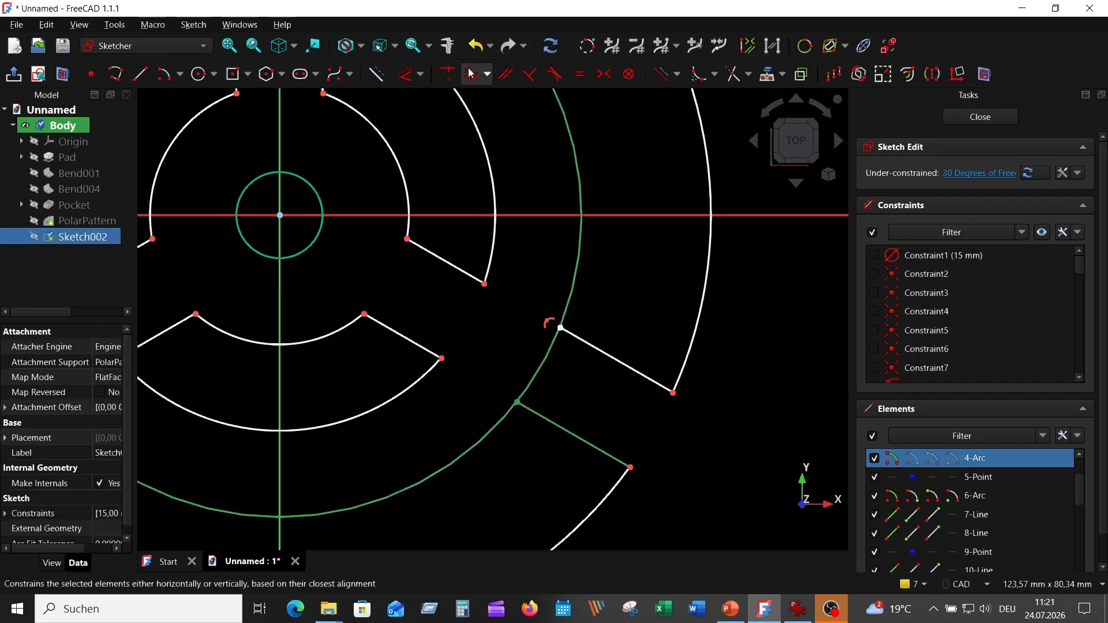
left_click(449, 75)
Constrain the outer ring arc and slot-line endpoints at the lower-left slot to be coincident
scroll(493, 337, "down", 3)
middle_click_drag(251, 365, 490, 342)
scroll(489, 342, "up", 3)
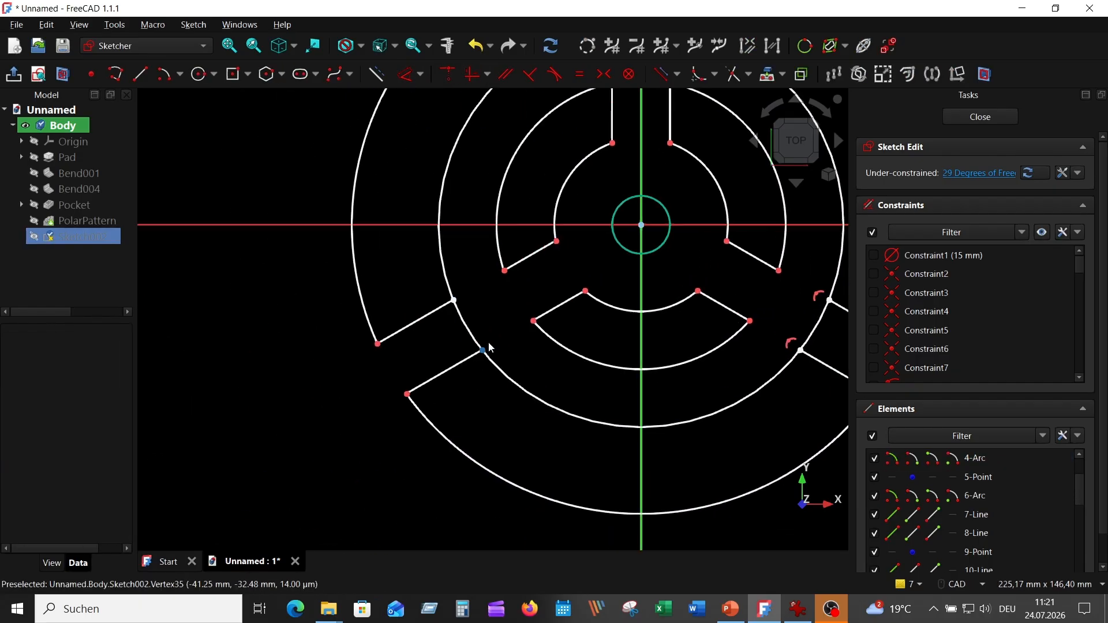
left_click(478, 353)
left_click(511, 379)
left_click(448, 74)
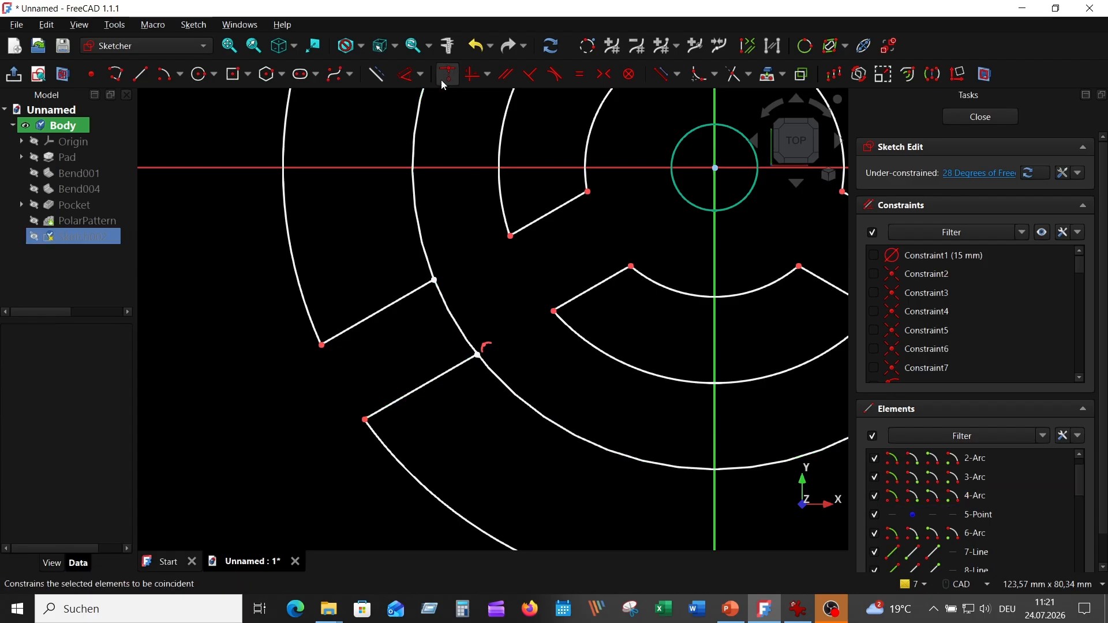
left_click_drag(459, 299, 404, 266)
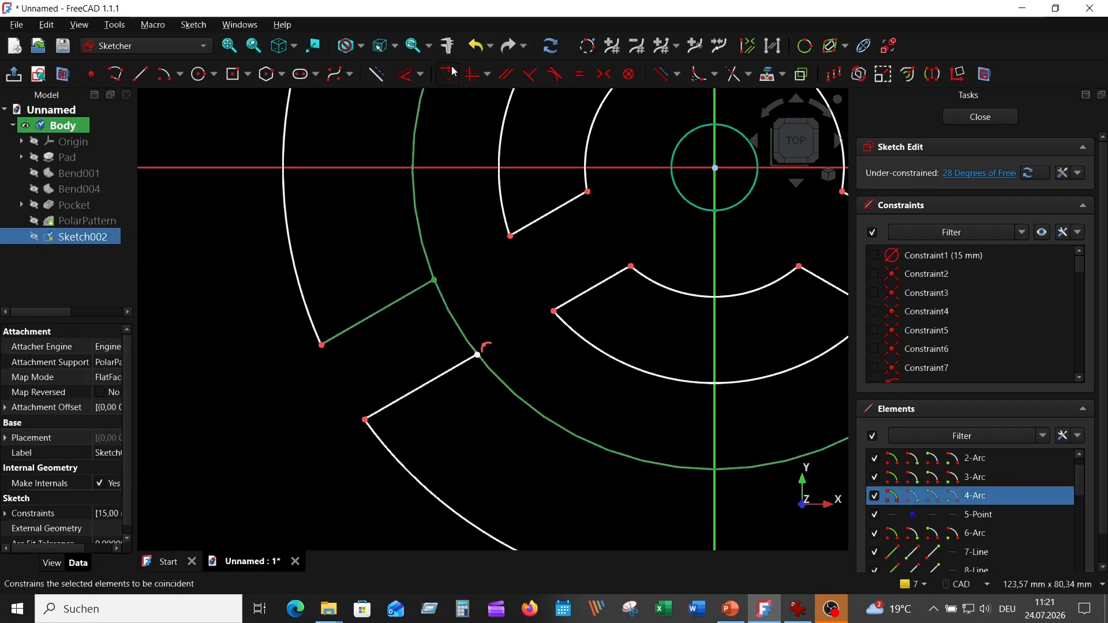
left_click(454, 70)
Trim the remaining ring segment across the lower-left slot
scroll(444, 220, "down", 7)
middle_click_drag(433, 245, 384, 309)
scroll(413, 254, "up", 3)
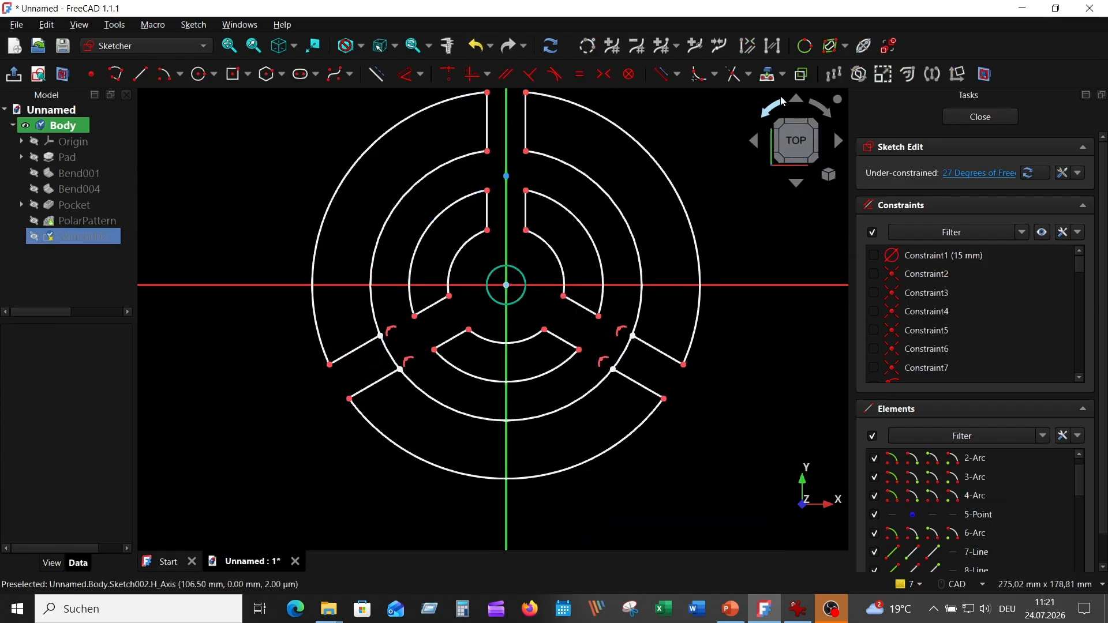
left_click(735, 74)
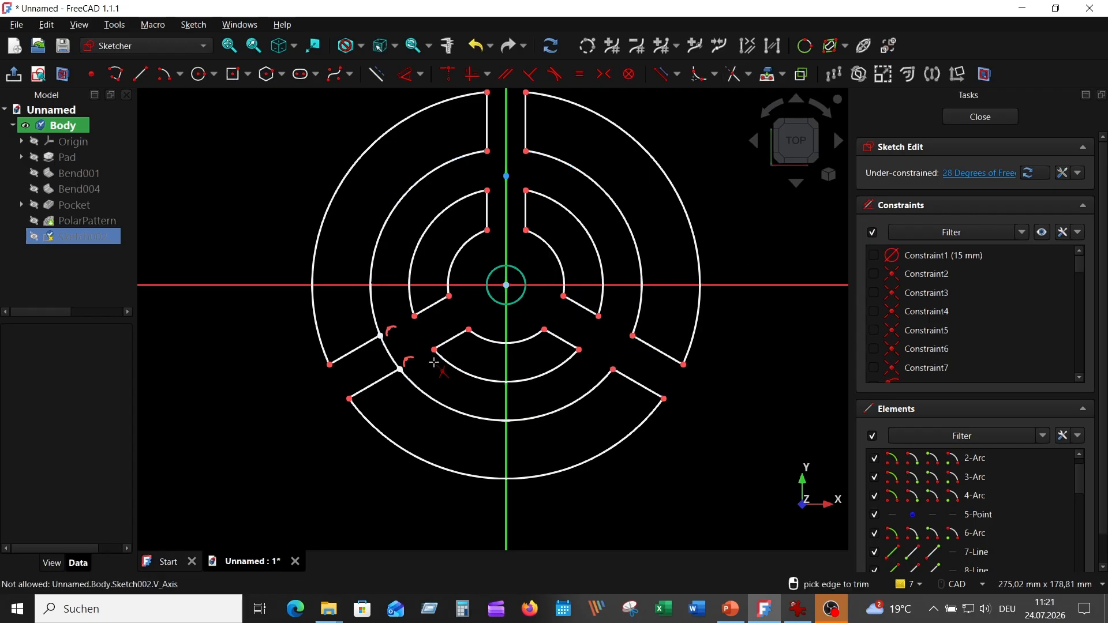
left_click(390, 357)
scroll(474, 345, "down", 2)
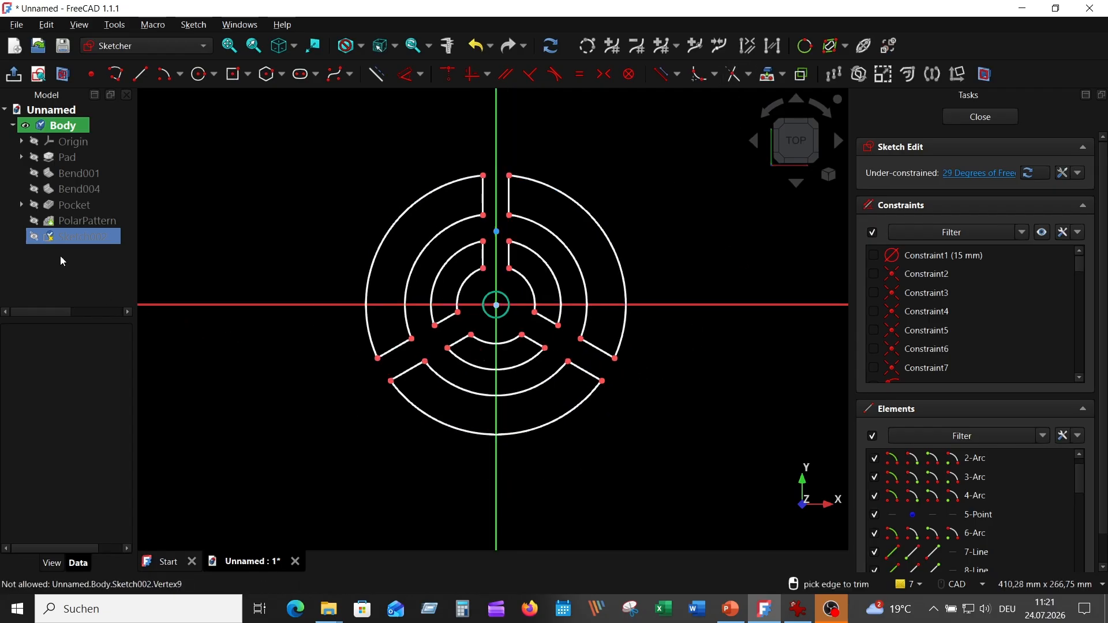
Show the polar pattern feature again and close the sketch
left_click(33, 220)
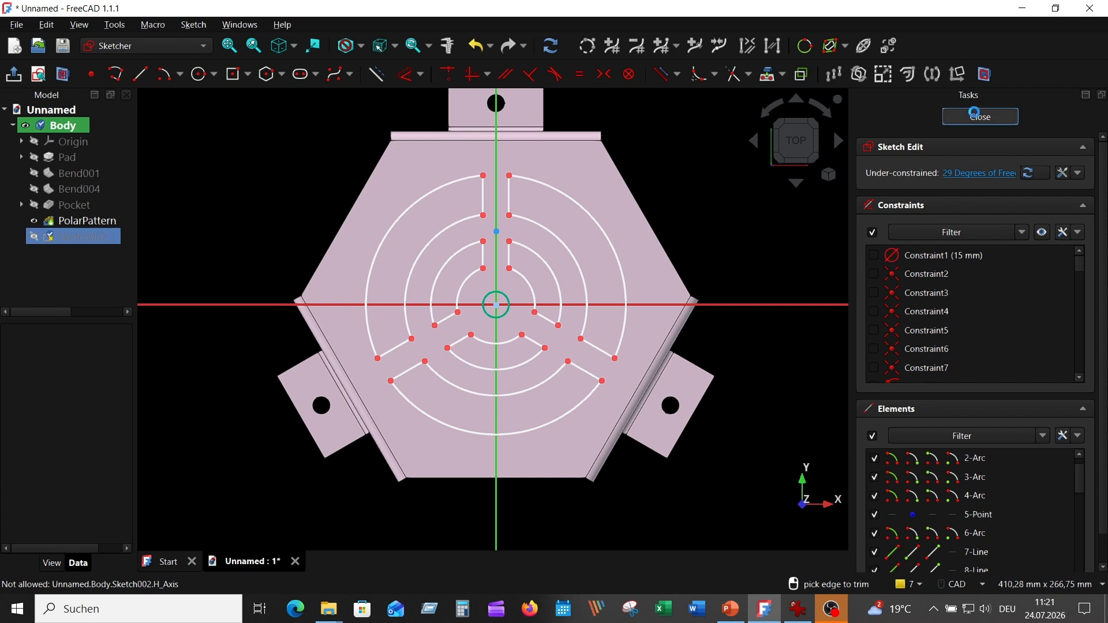
left_click(975, 113)
scroll(662, 205, "up", 3)
scroll(664, 203, "down", 1)
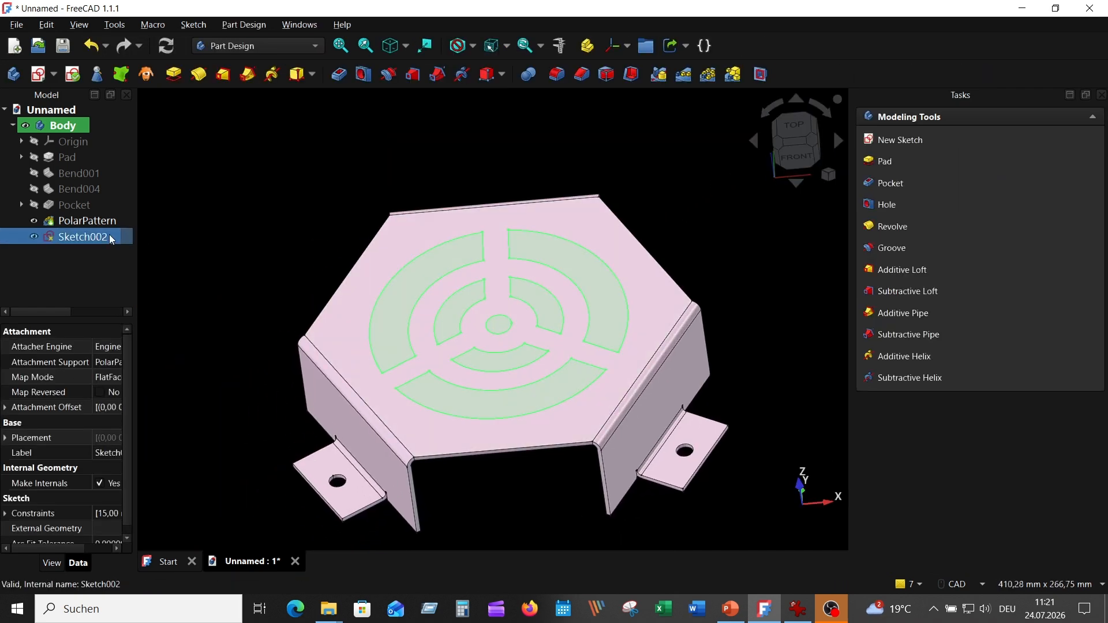
Pocket the slotted ring sketch 2,6 mm into the top face
left_click(339, 73)
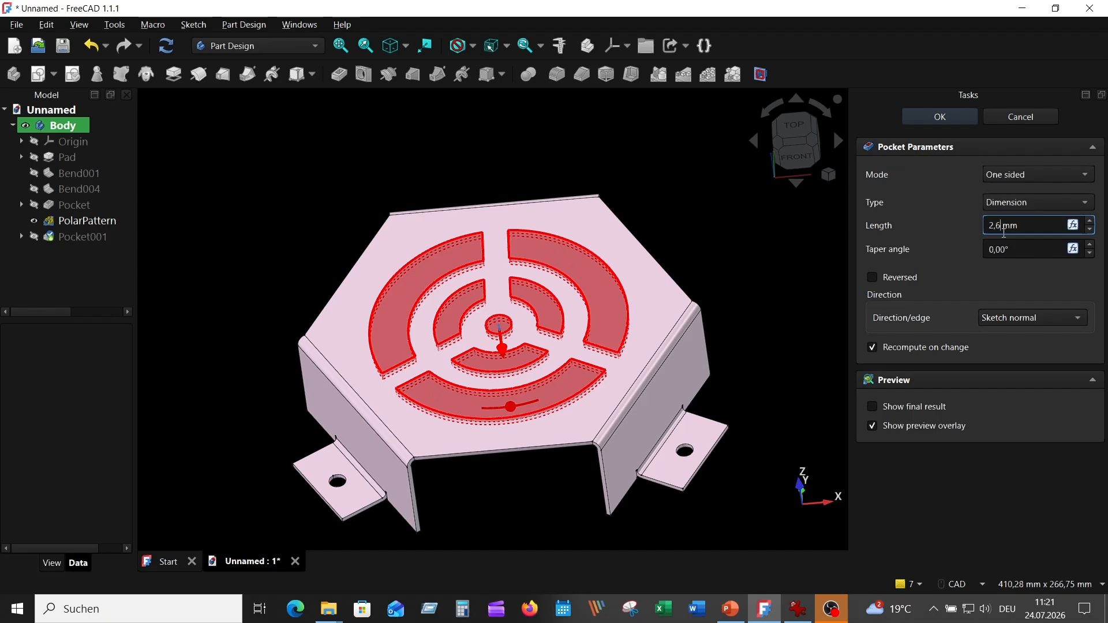
key("Return")
middle_click_drag(718, 217, 664, 237)
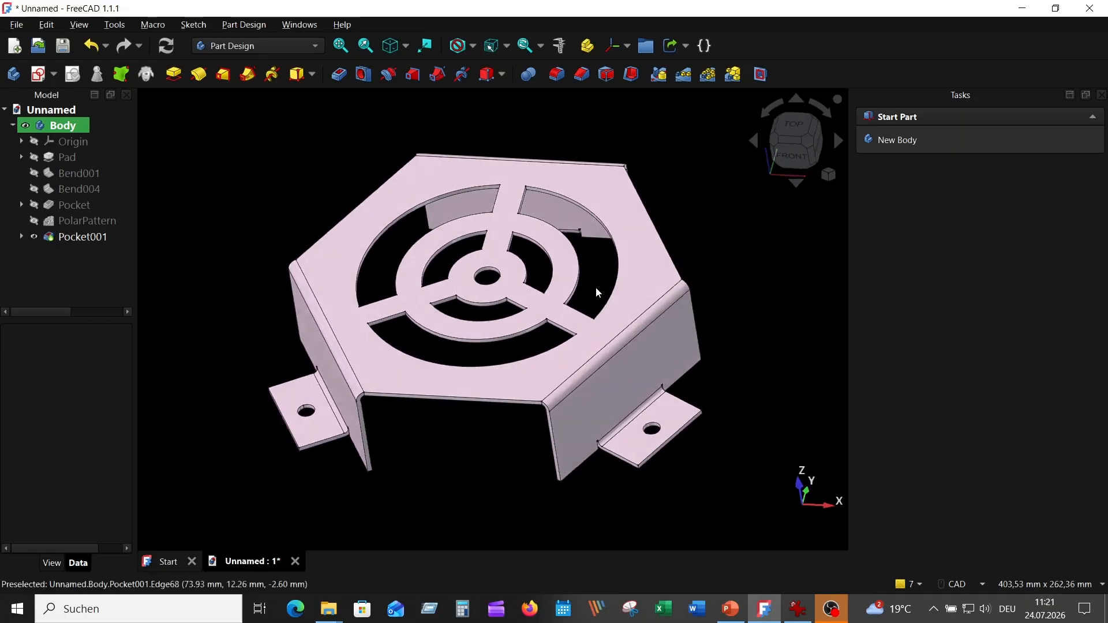
middle_click_drag(595, 288, 591, 292)
scroll(590, 292, "up", 2)
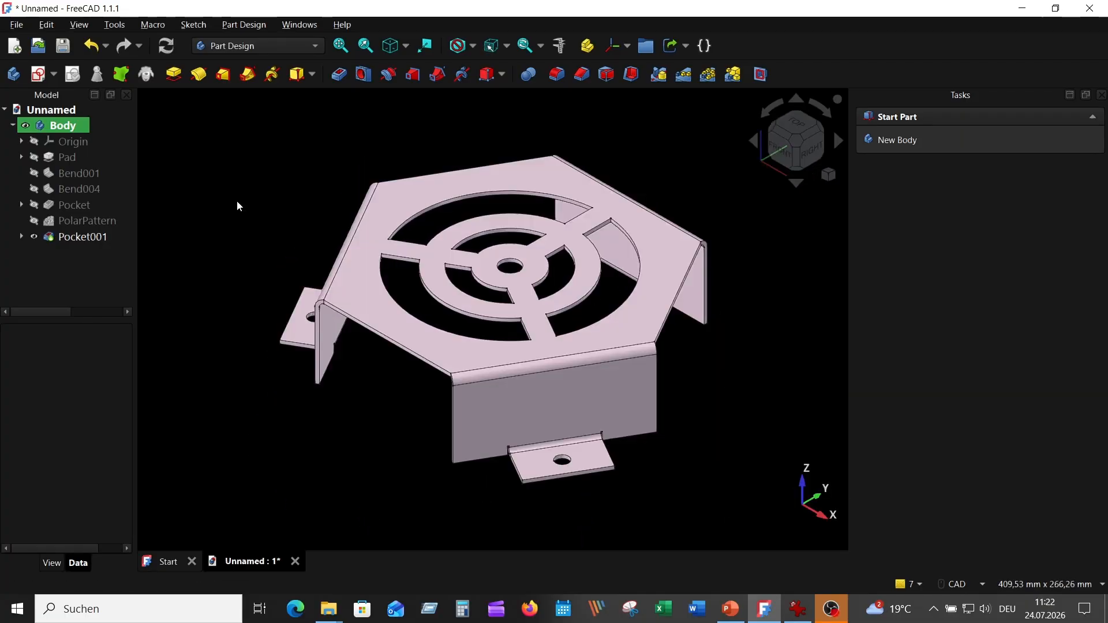
Apply the Brass appearance material to the whole body
left_click(77, 128)
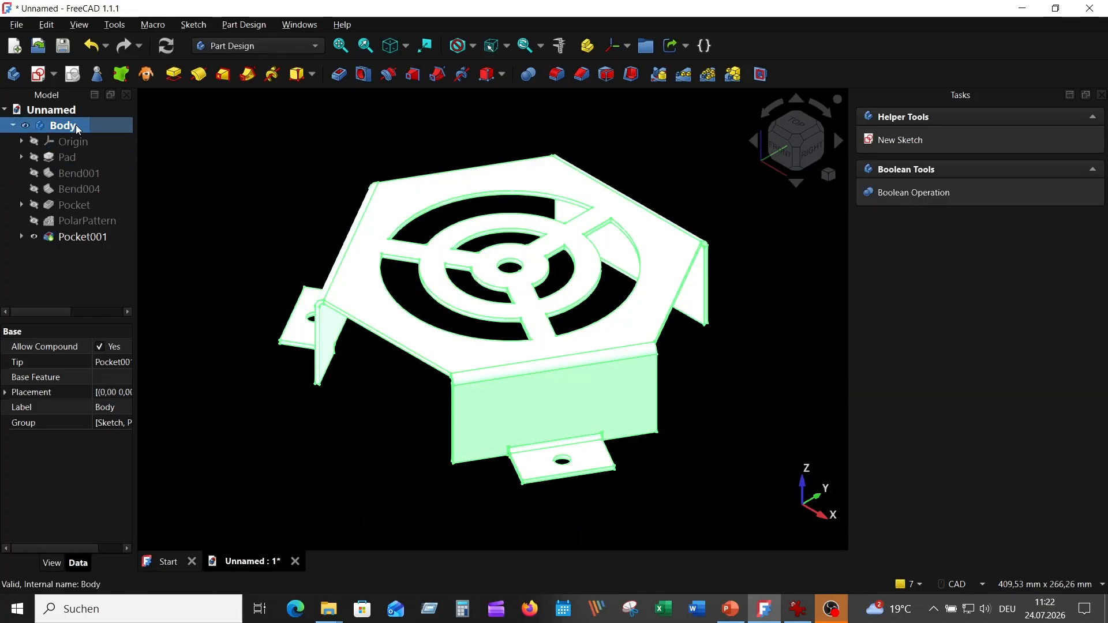
right_click(77, 127)
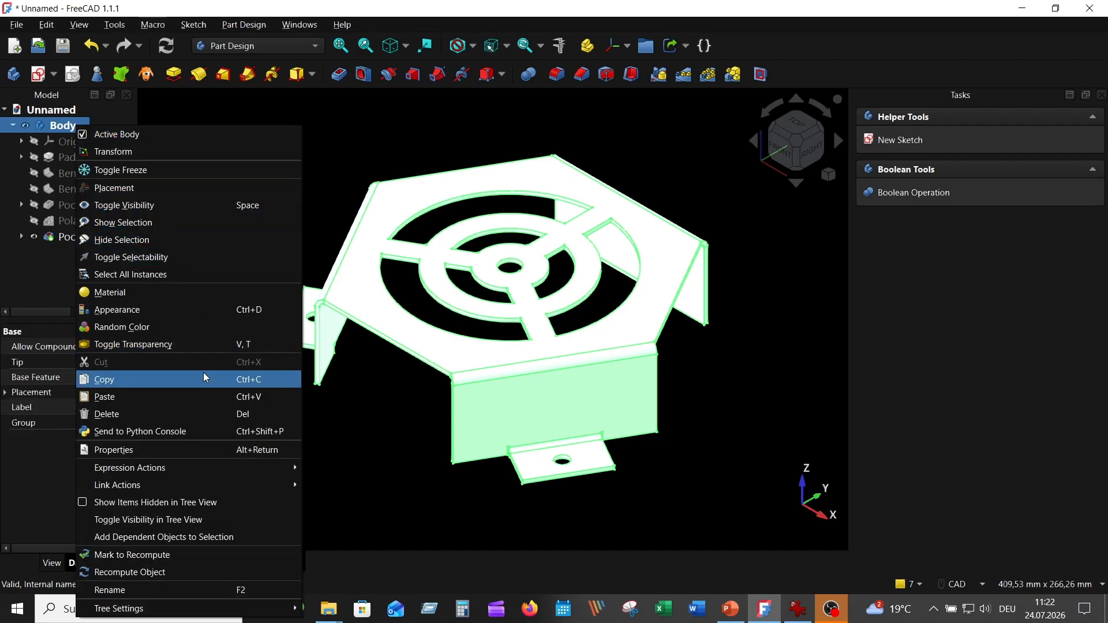
left_click(164, 310)
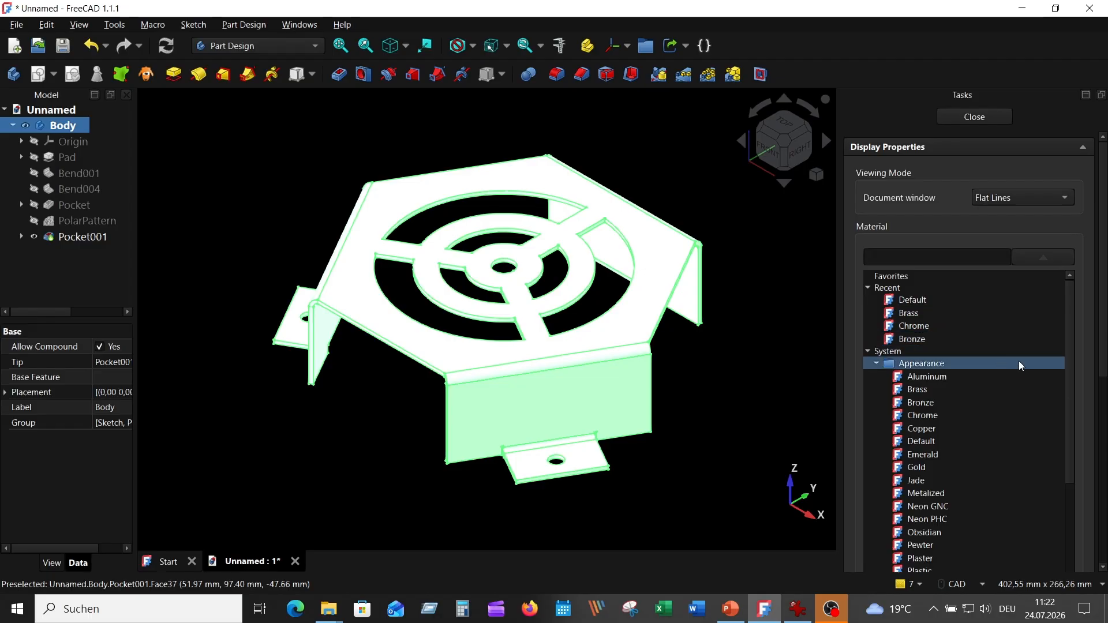
left_click(917, 313)
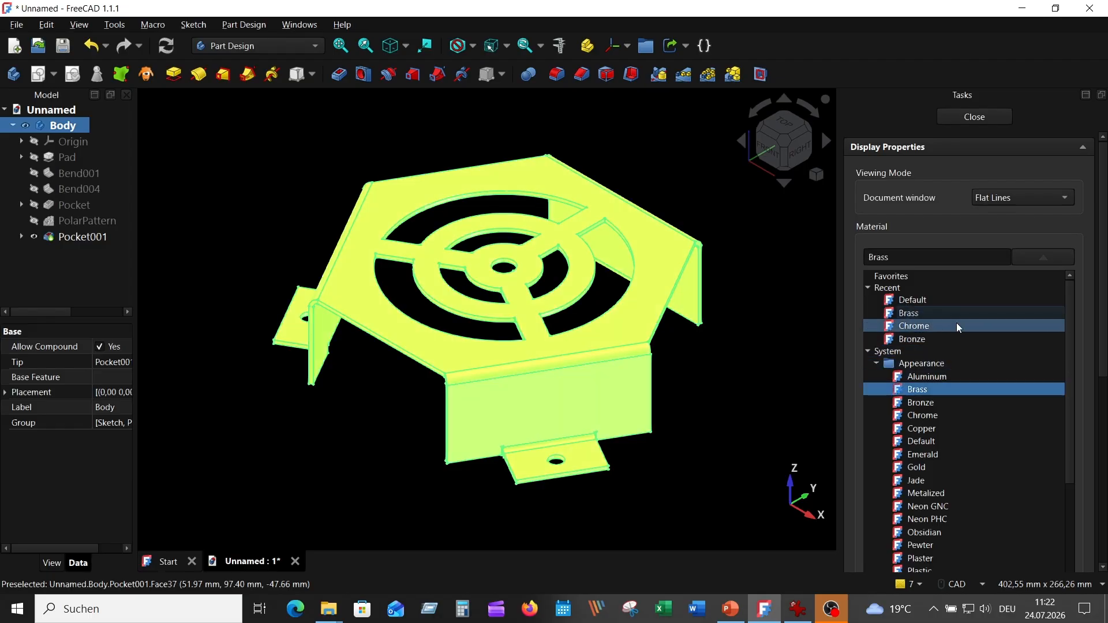
left_click(984, 117)
Fit the whole part into the view
left_click(760, 348)
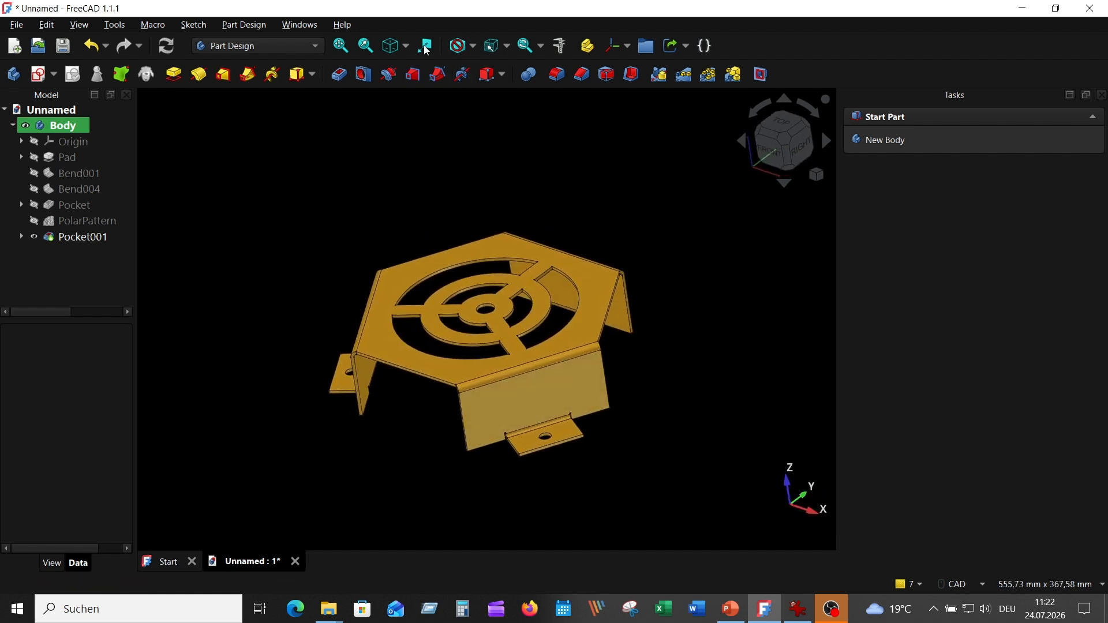
left_click(394, 49)
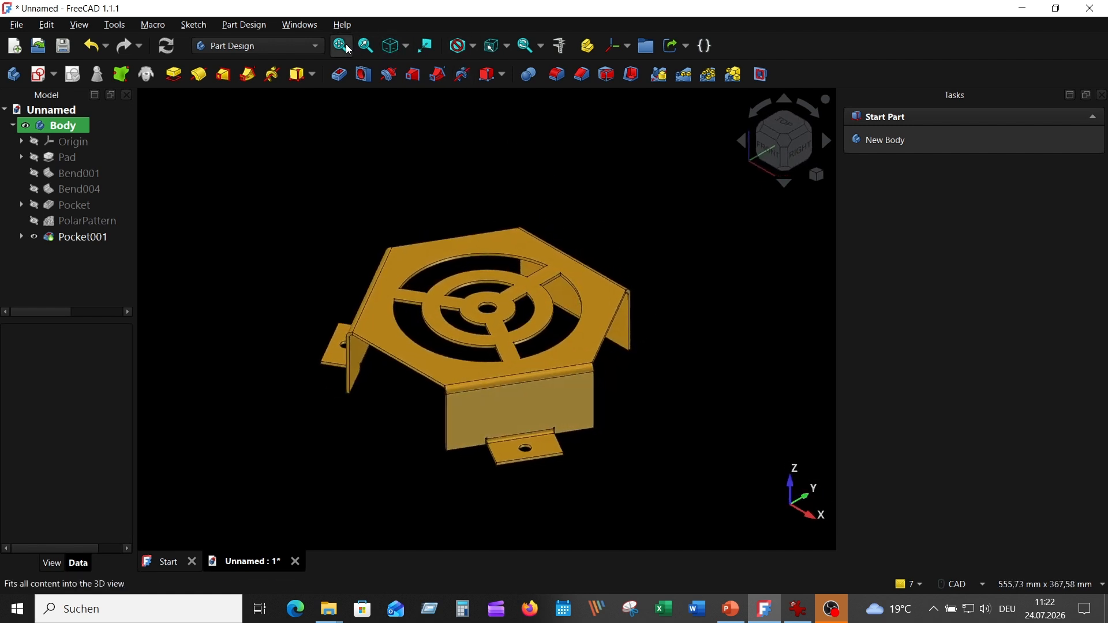
left_click(341, 49)
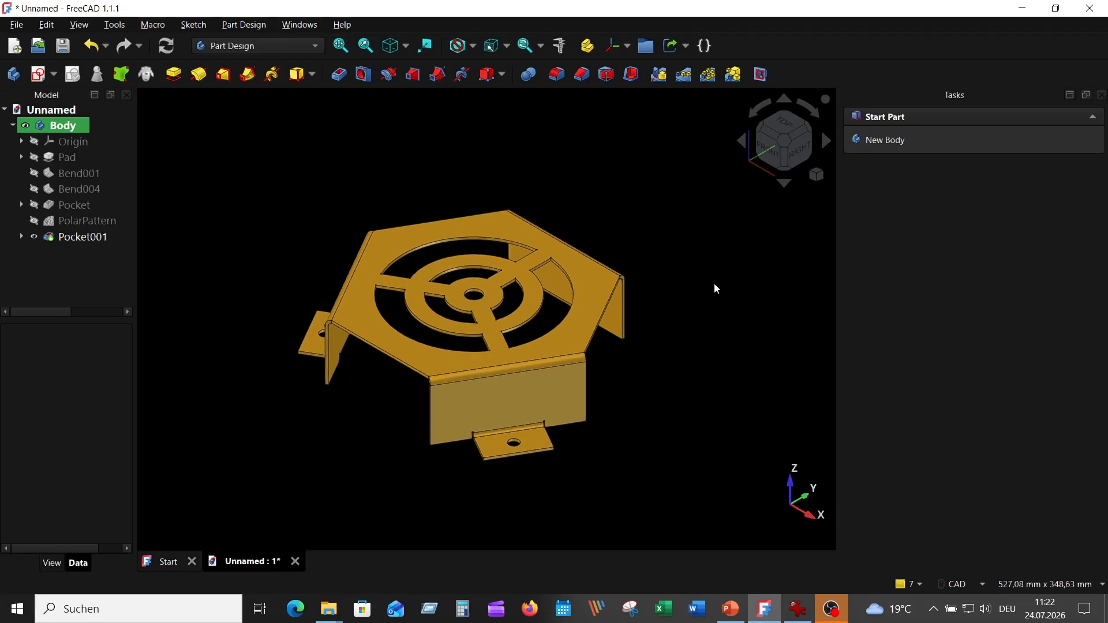